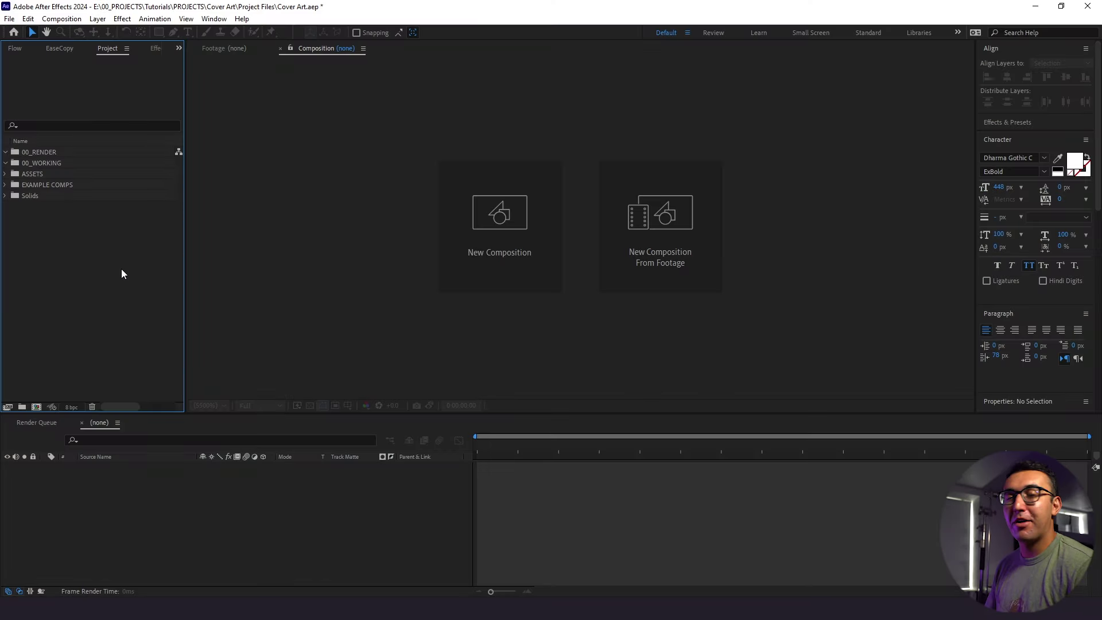
# Step: Create a 1080×1920 composition named WORKING COMP, 8 seconds long at 23.976 fps
pyautogui.click(522, 224)
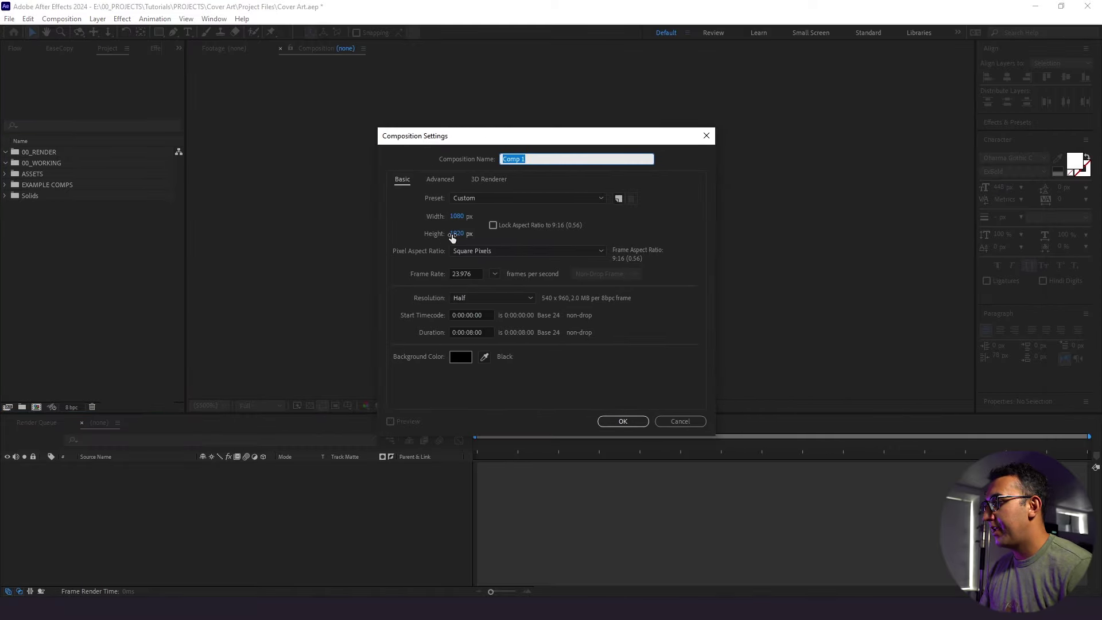
pyautogui.press('capslock')
pyautogui.write('WORKING COMP')
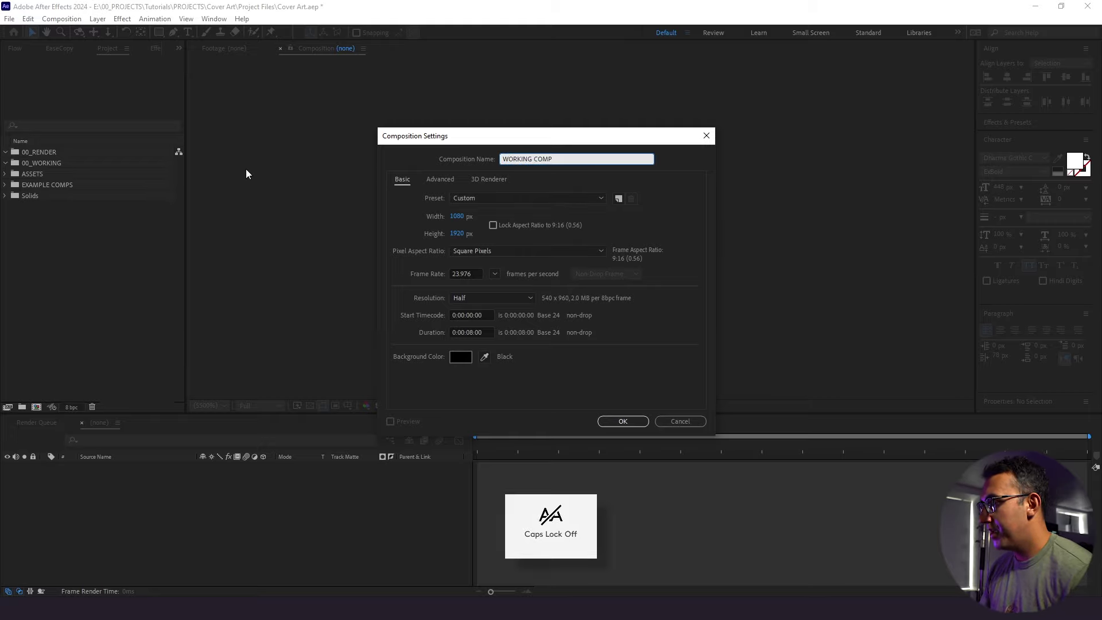
pyautogui.click(470, 359)
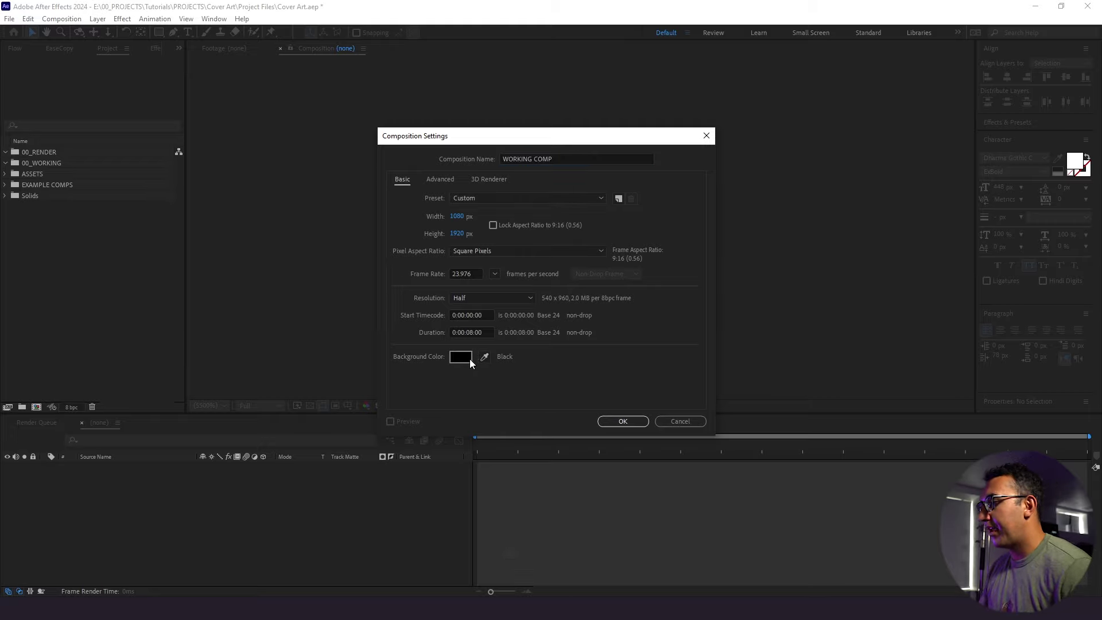
pyautogui.click(622, 421)
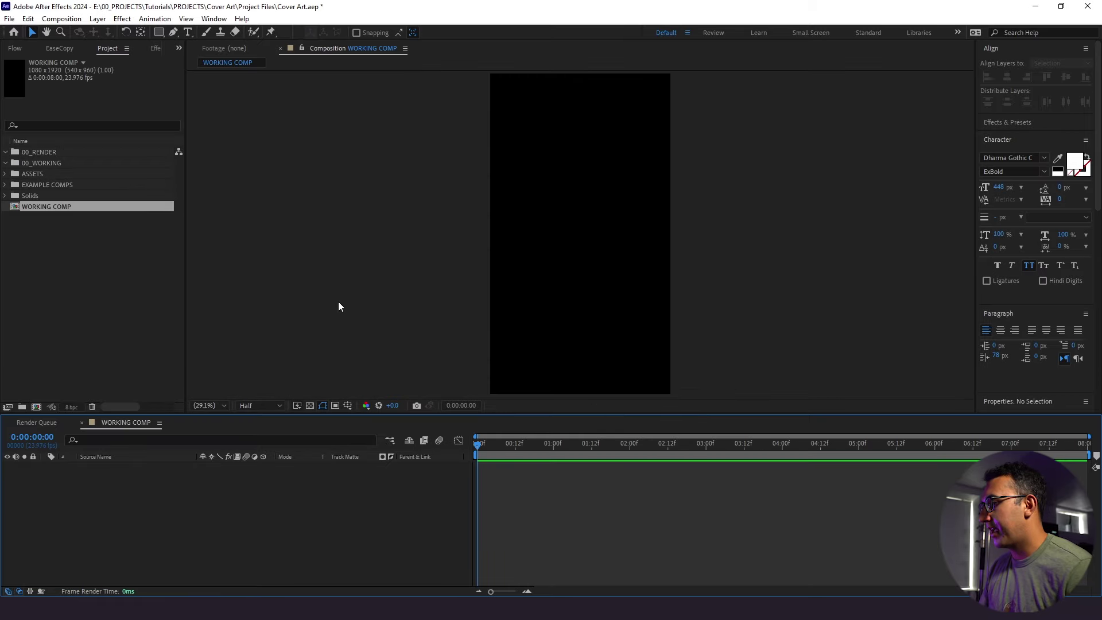
# Step: File WORKING COMP in 00_WORKING and duplicate it as RENDER COMP inside 00_RENDER
pyautogui.moveTo(26, 208); pyautogui.dragTo(27, 165)
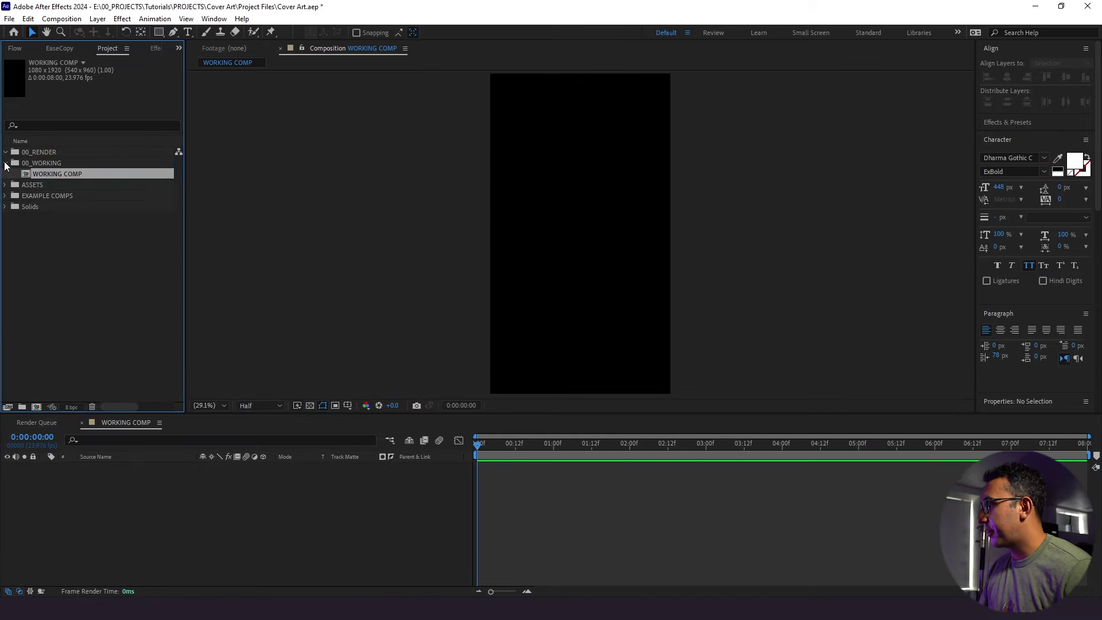
pyautogui.click(50, 181)
pyautogui.click(54, 173)
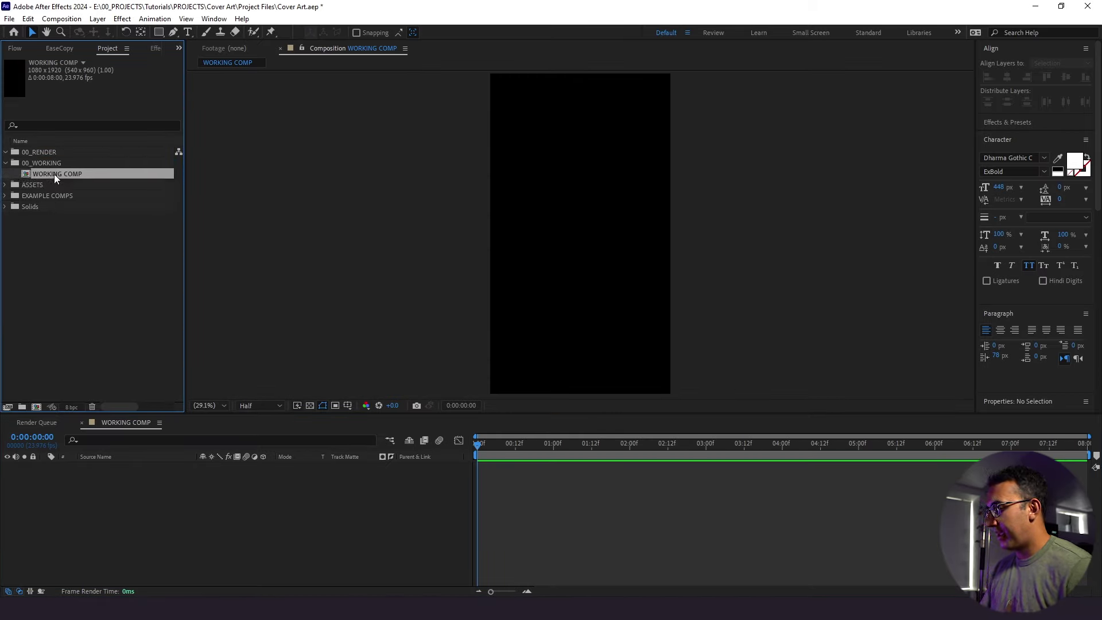
pyautogui.hotkey('ctrl', 'd')
pyautogui.press('Return')
pyautogui.press('capslock')
pyautogui.write('RENDER COMP')
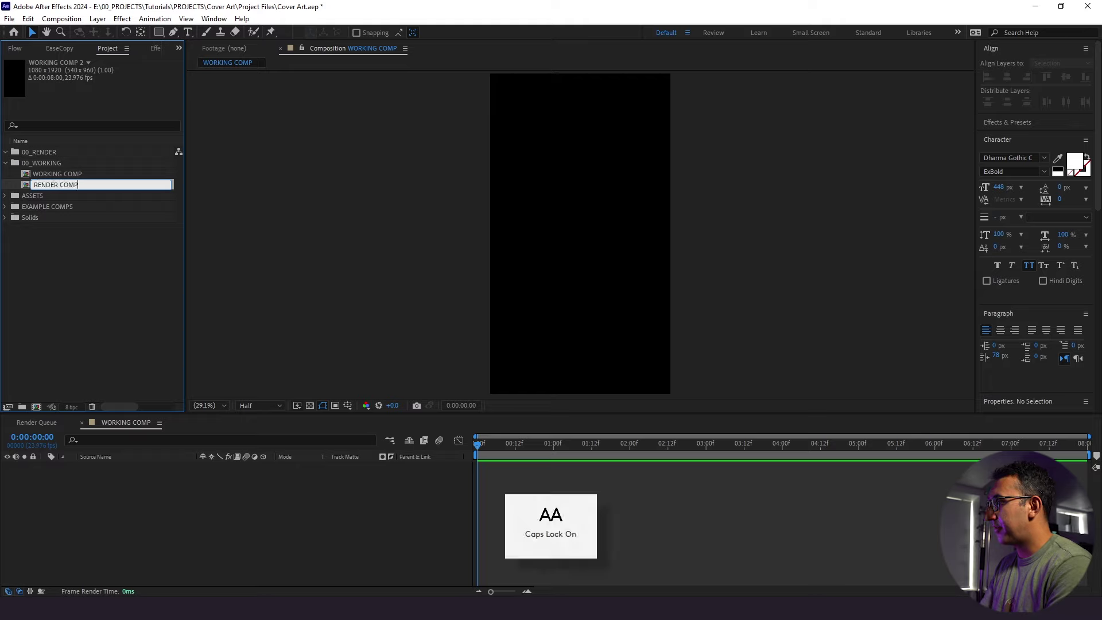
pyautogui.press('Return')
pyautogui.moveTo(51, 174); pyautogui.dragTo(34, 158)
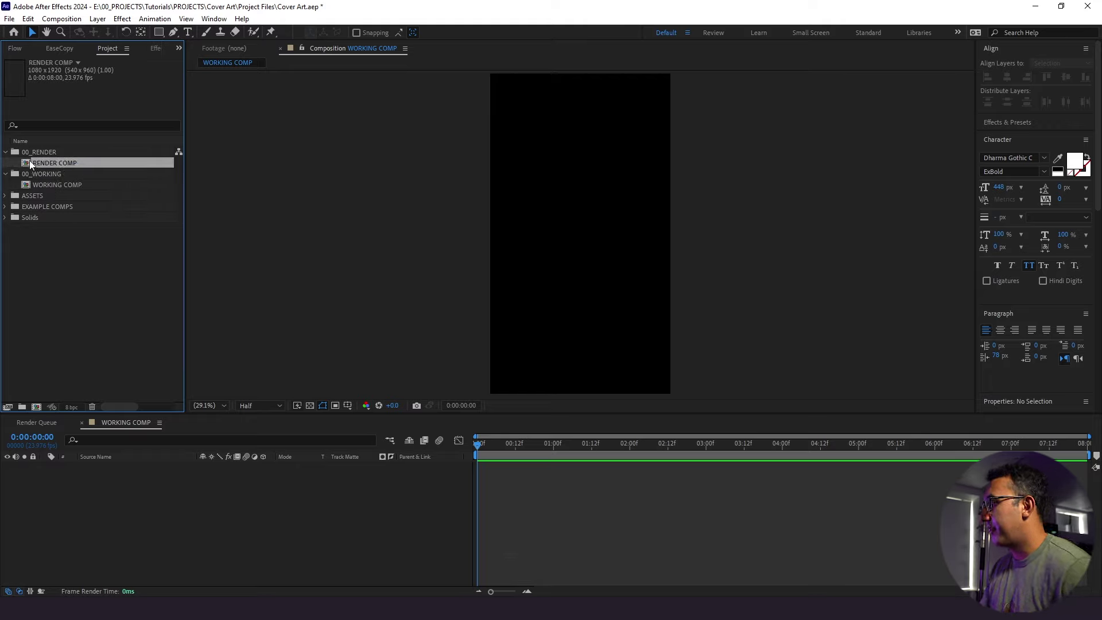
# Step: Open RENDER COMP and nest WORKING COMP into it as a layer
pyautogui.doubleClick(29, 161)
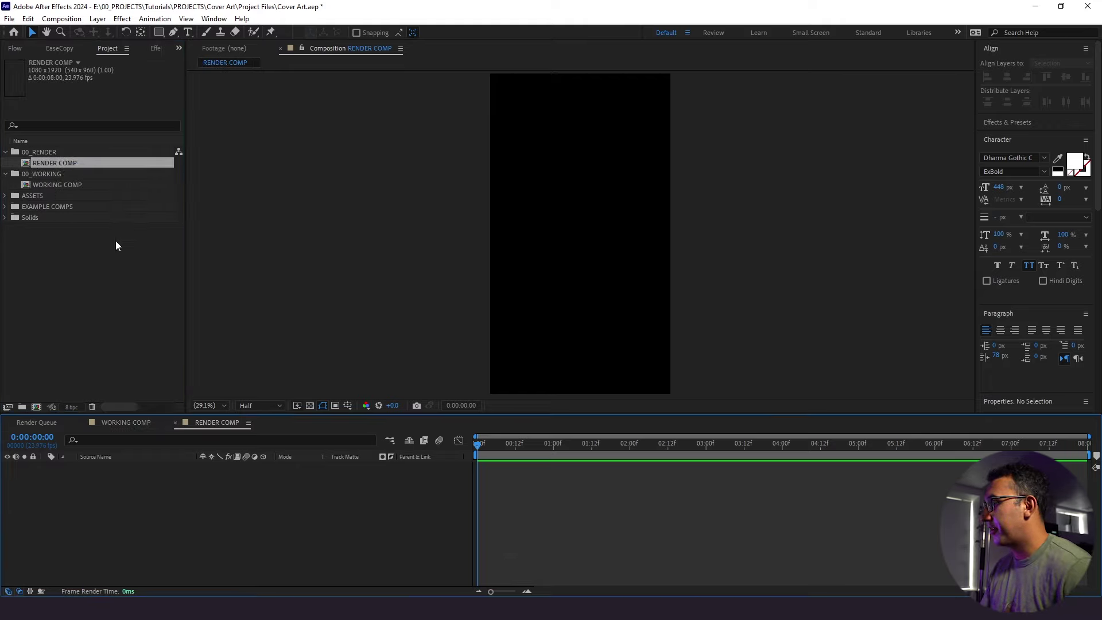
pyautogui.click(61, 185)
pyautogui.moveTo(68, 187); pyautogui.dragTo(187, 488)
pyautogui.click(281, 522)
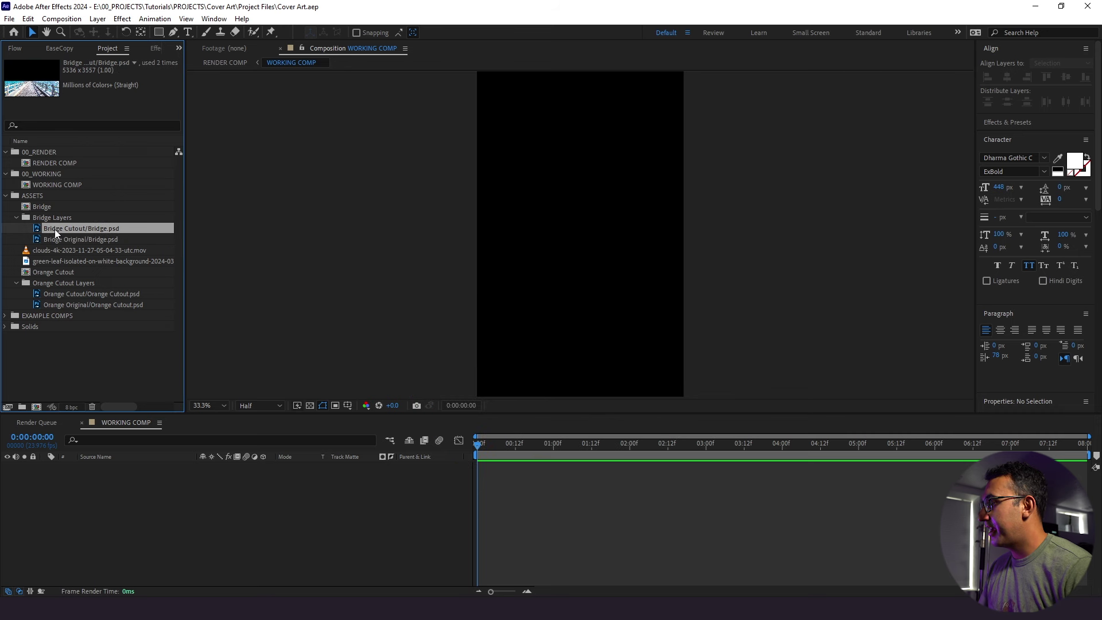
# Step: Add Bridge Cutout to WORKING COMP, scaled to 69%, with the viewer set to Fit
pyautogui.moveTo(194, 469); pyautogui.dragTo(189, 476)
pyautogui.press(',')
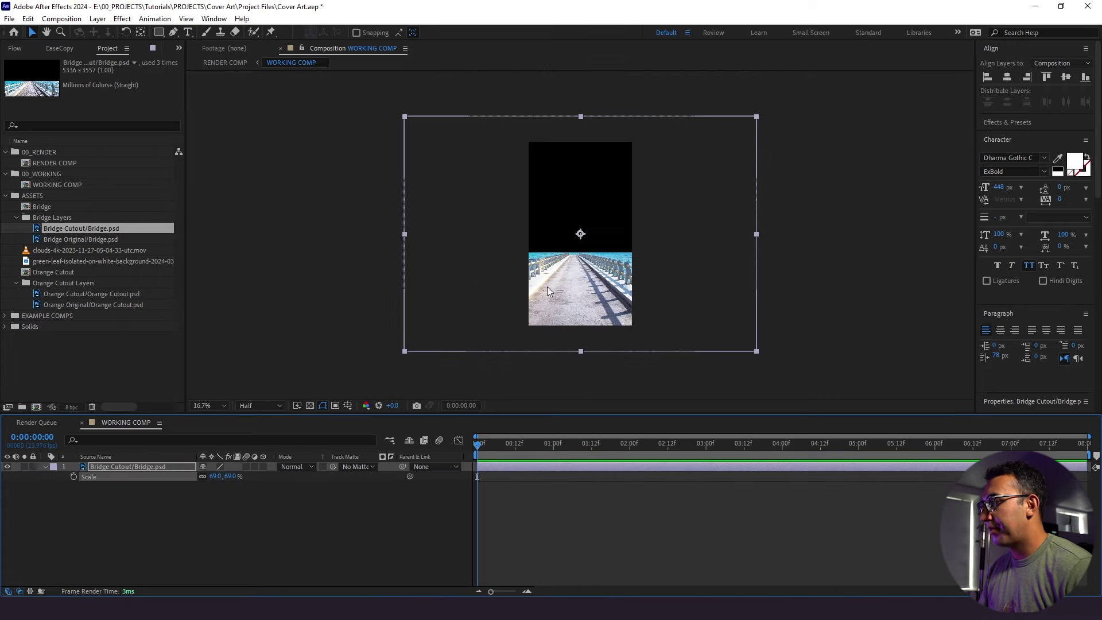
pyautogui.click(216, 405)
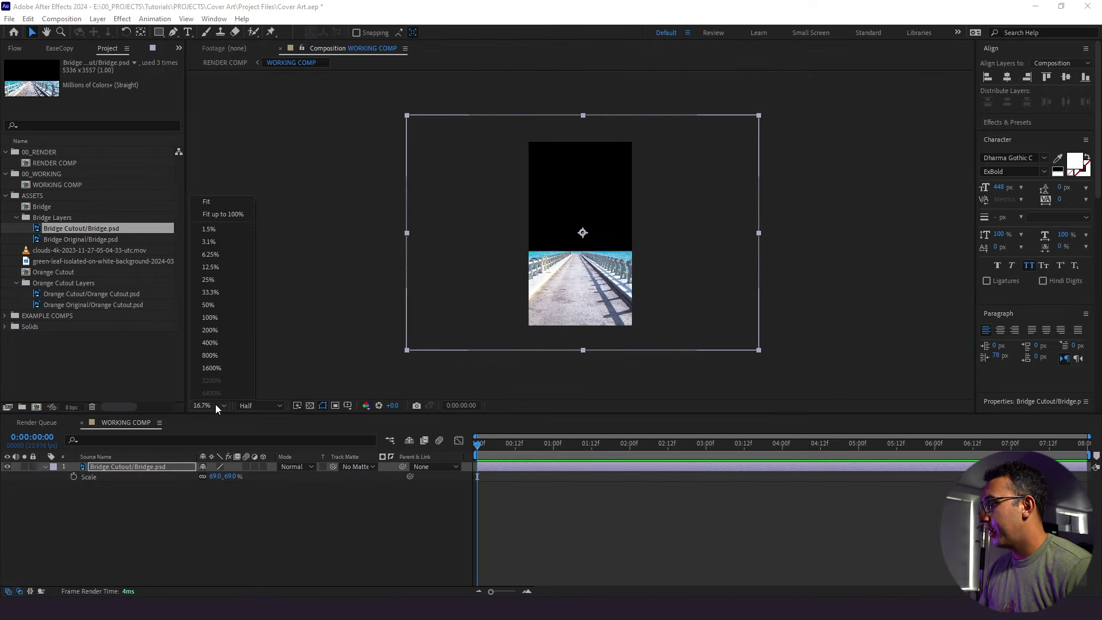
pyautogui.click(210, 214)
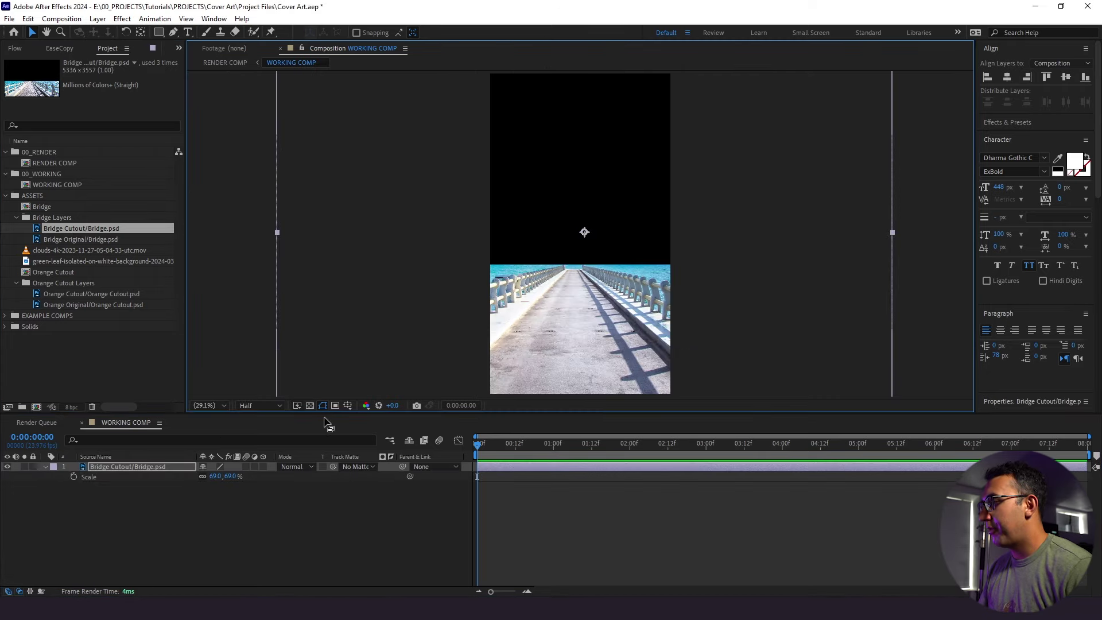
pyautogui.click(303, 491)
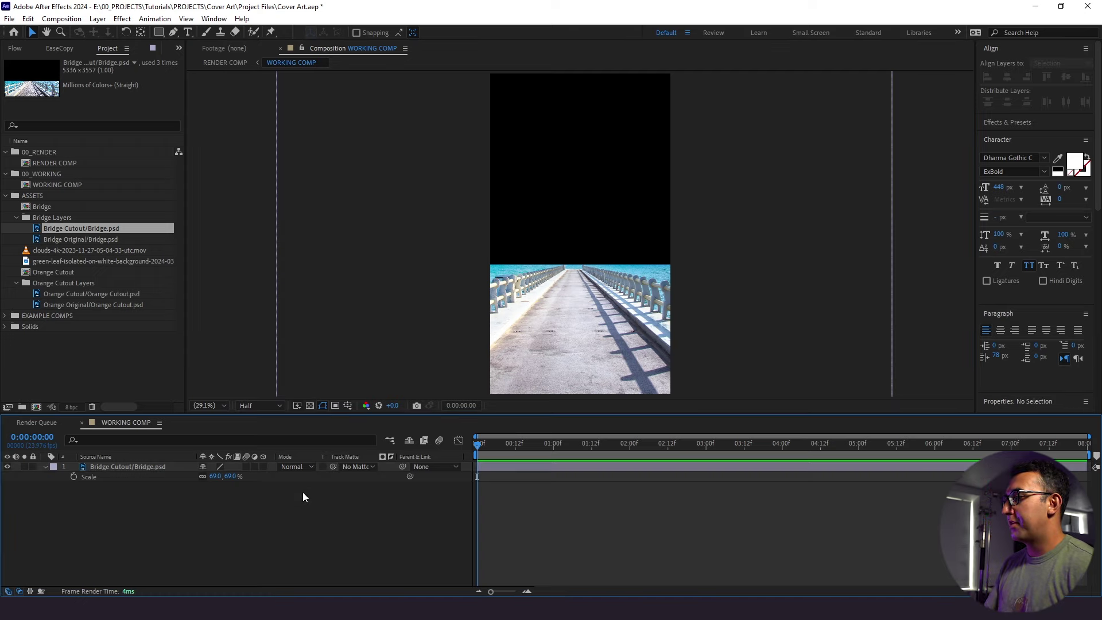
# Step: Turn on the proportional thirds grid and nudge the bridge slightly up
pyautogui.click(348, 406)
pyautogui.click(367, 431)
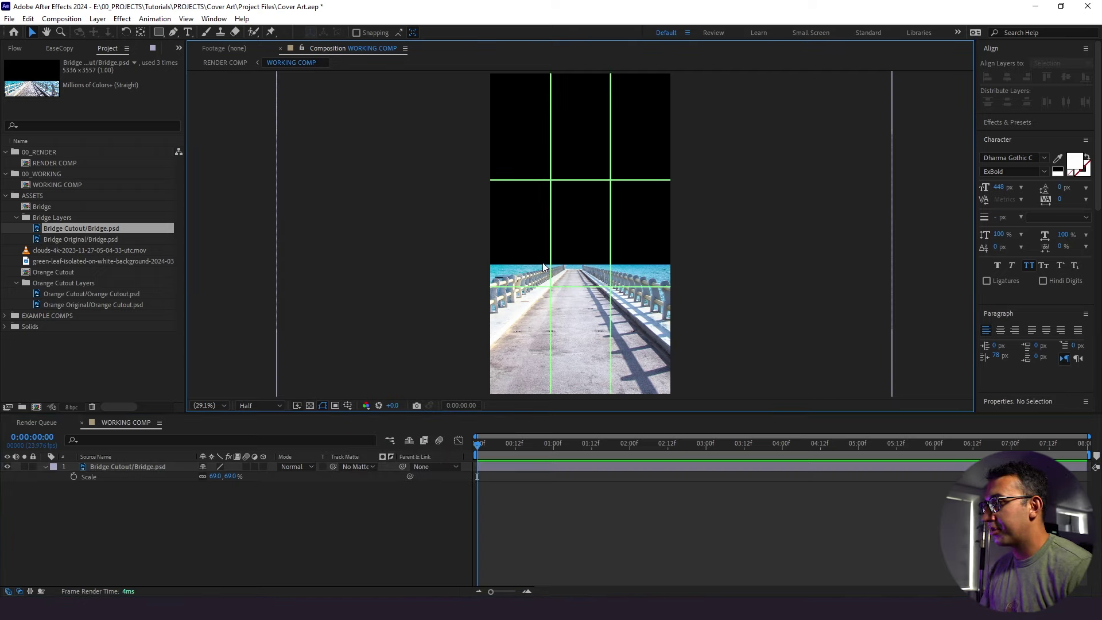
pyautogui.moveTo(543, 268); pyautogui.dragTo(580, 245)
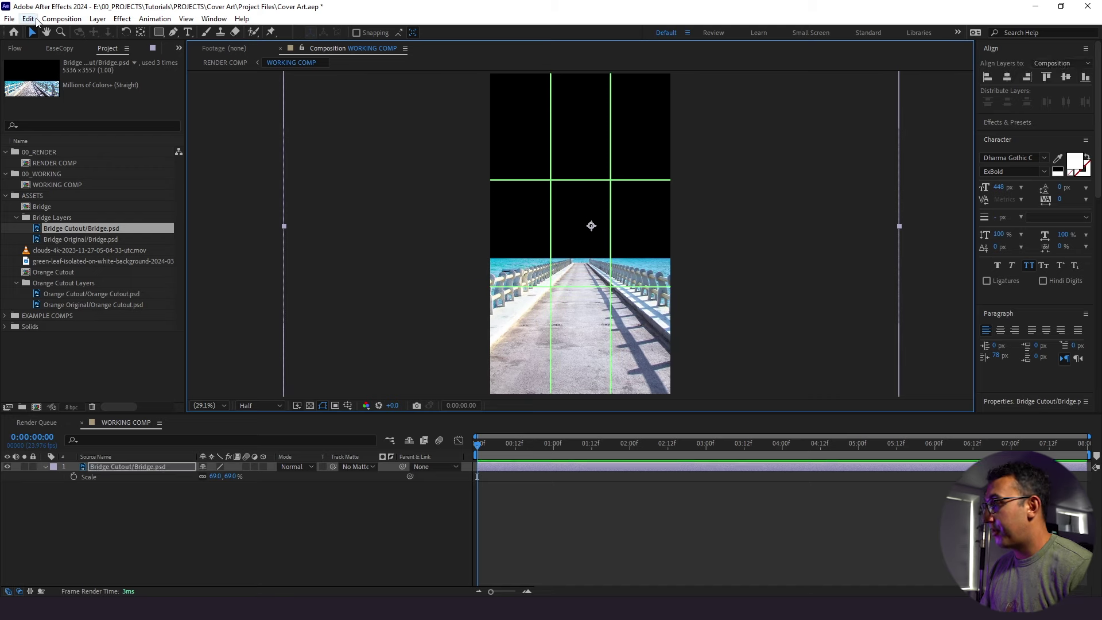
pyautogui.click(30, 18)
pyautogui.moveTo(147, 356)
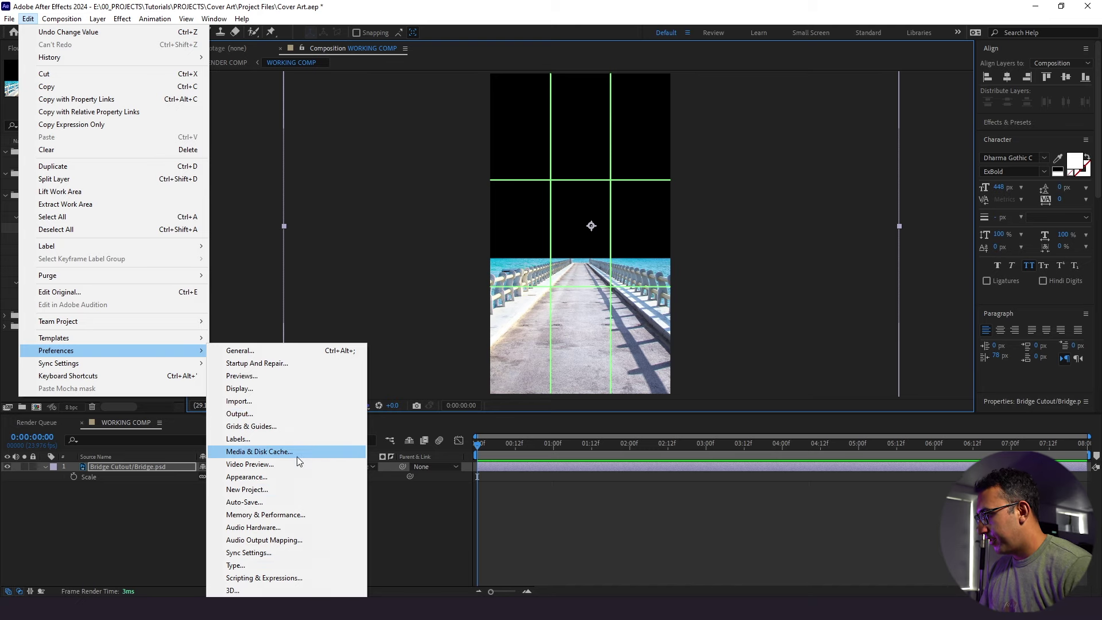
pyautogui.click(288, 428)
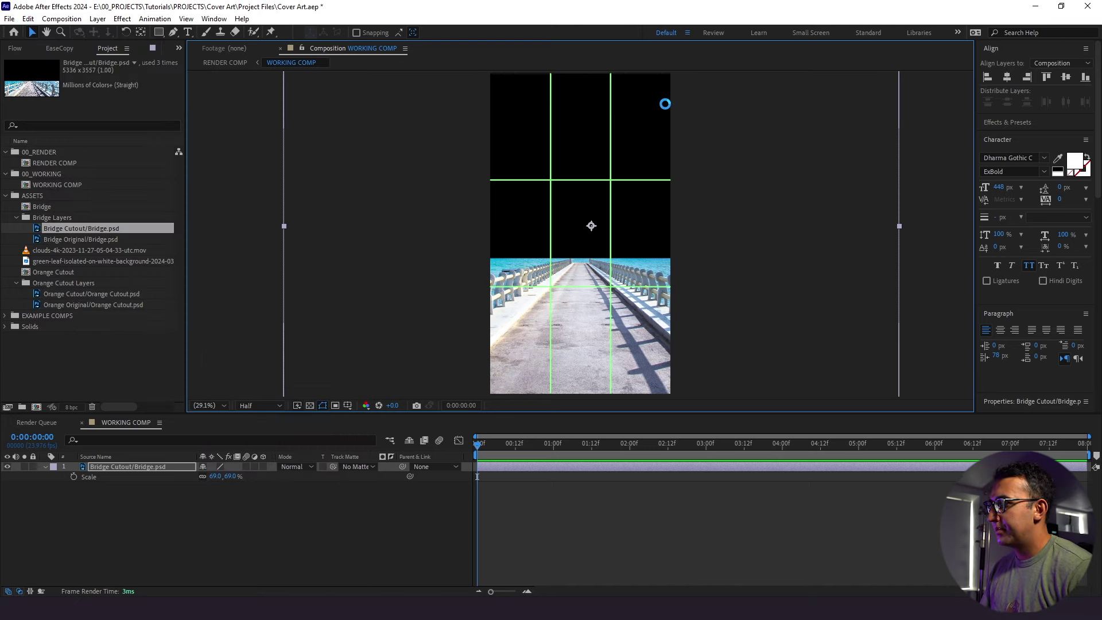
pyautogui.moveTo(917, 96); pyautogui.dragTo(438, 114)
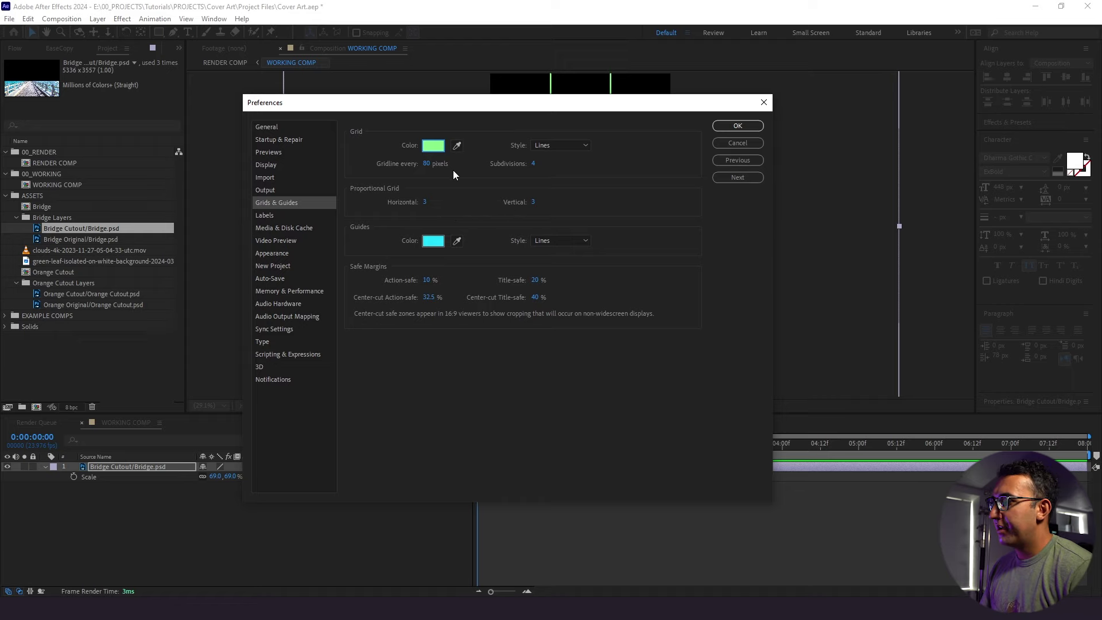
pyautogui.click(738, 126)
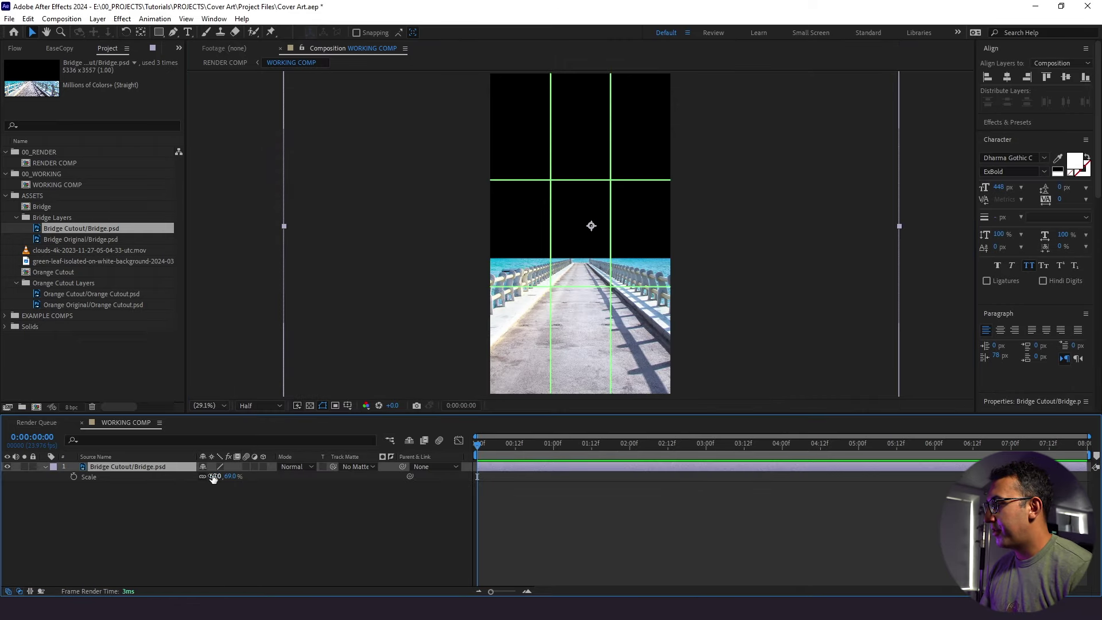
# Step: Shrink the bridge image to 64% and fine-tune its vertical position
pyautogui.moveTo(213, 478); pyautogui.dragTo(210, 478)
pyautogui.moveTo(609, 321)
pyautogui.mouseDown()
pyautogui.moveTo(609, 301)
pyautogui.moveTo(610, 316)
pyautogui.mouseUp()
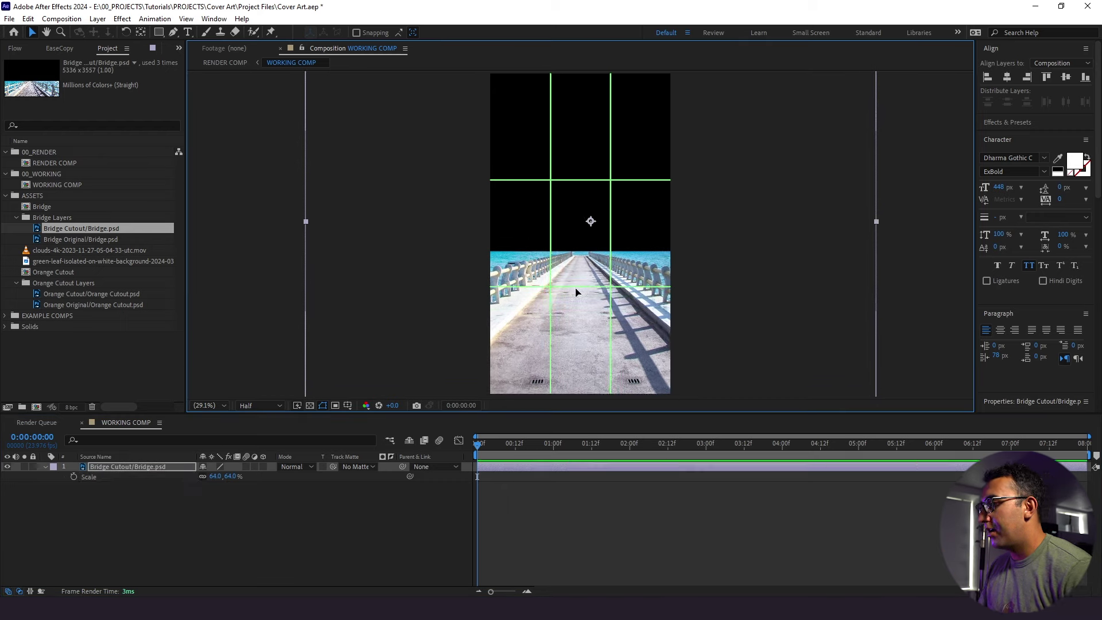
pyautogui.moveTo(577, 293); pyautogui.dragTo(576, 296)
pyautogui.click(189, 507)
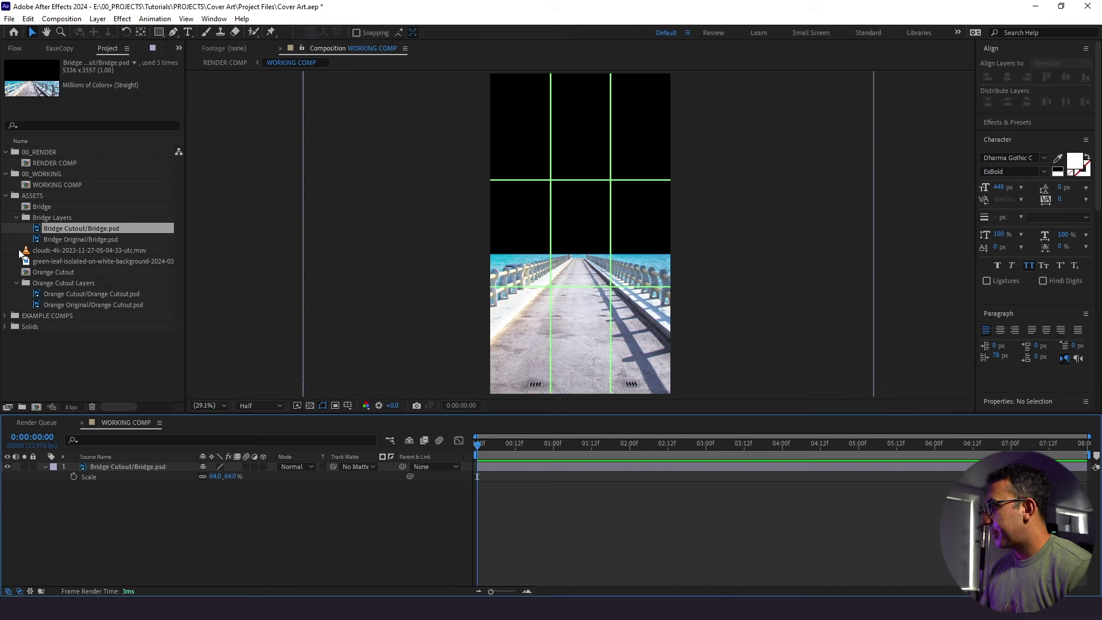
# Step: Add the Orange Cutout above the bridge, shrink it, and reposition its anchor point
pyautogui.click(23, 293)
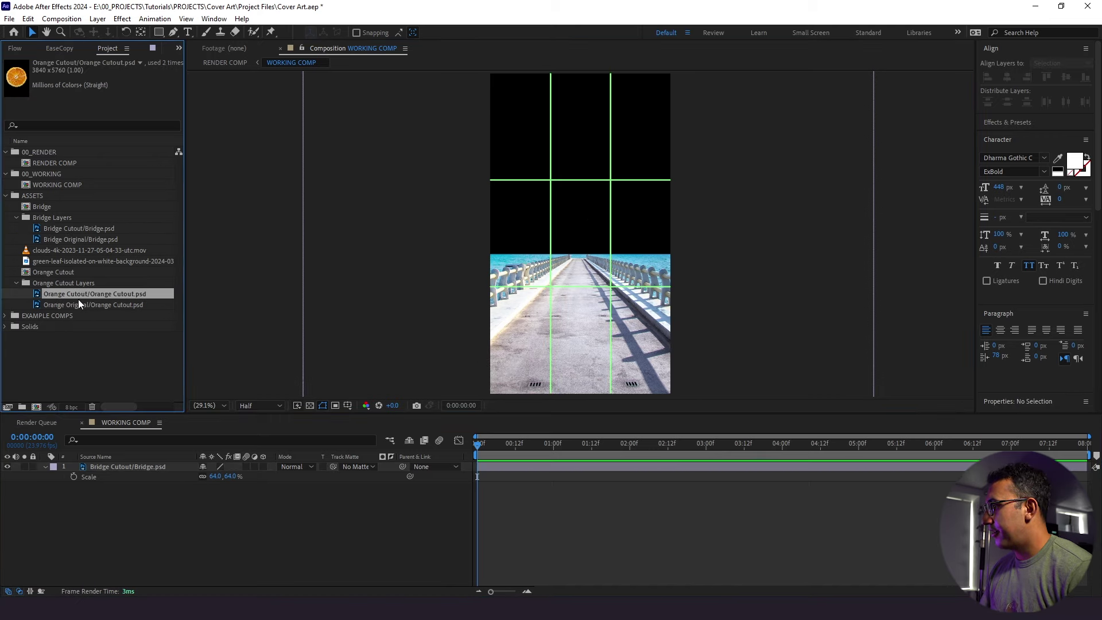
pyautogui.moveTo(78, 298); pyautogui.dragTo(127, 463)
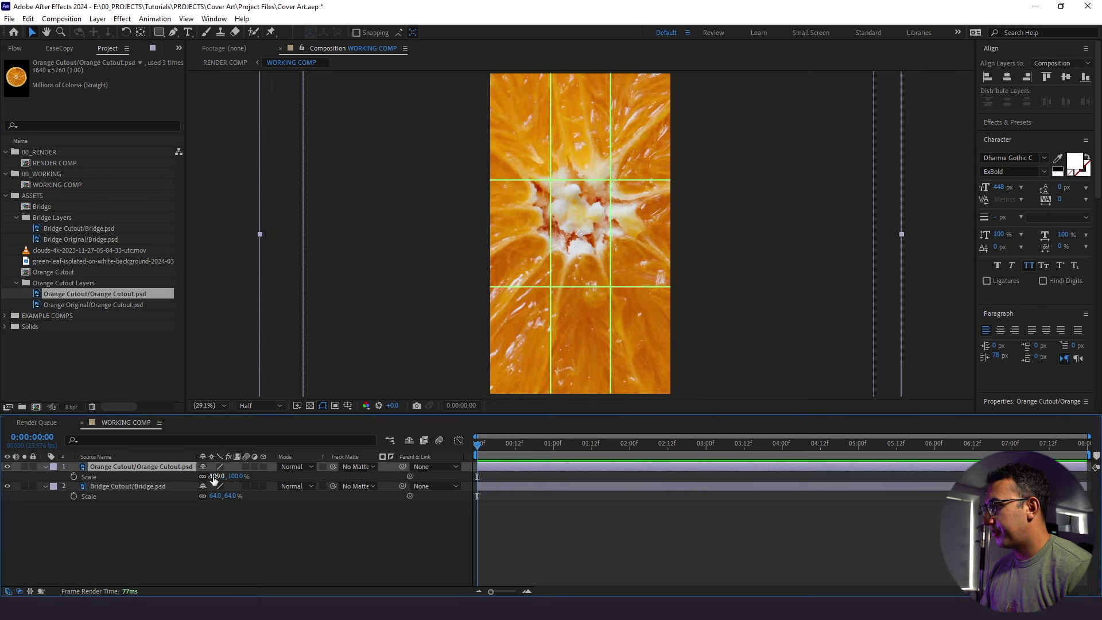
pyautogui.moveTo(215, 477)
pyautogui.mouseDown()
pyautogui.moveTo(180, 478)
pyautogui.moveTo(210, 479)
pyautogui.mouseUp()
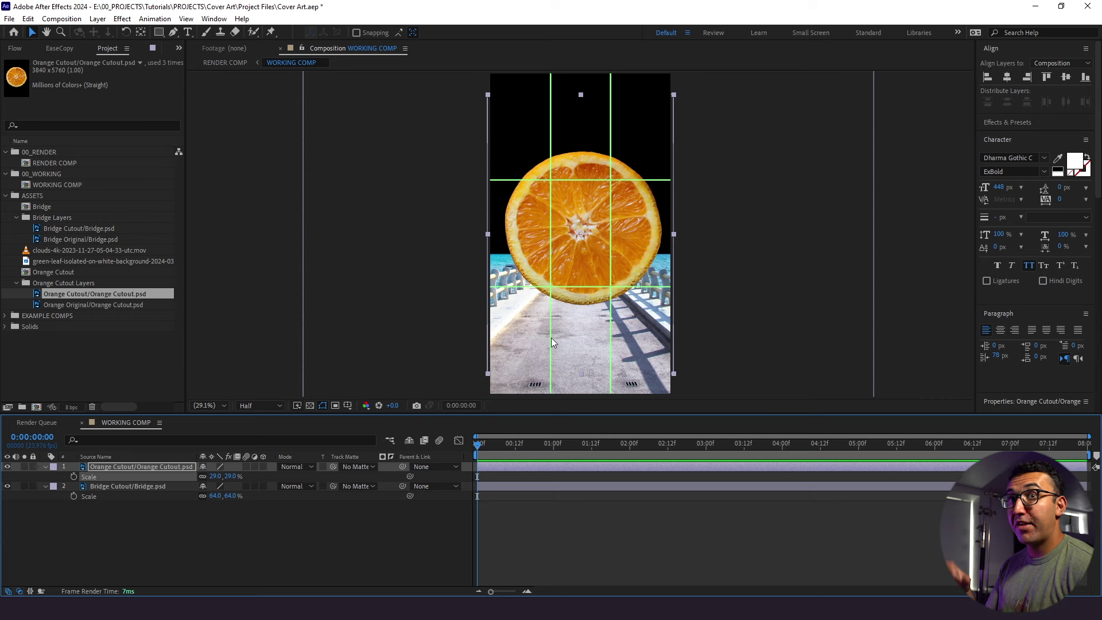
pyautogui.scroll(3, 566, 304)
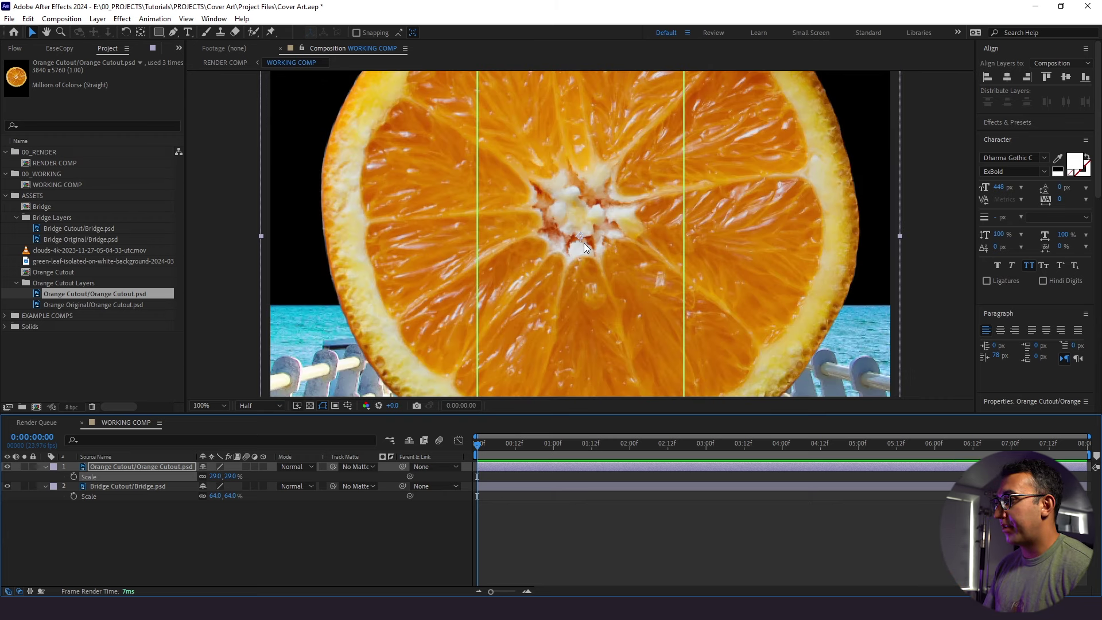
pyautogui.press('y')
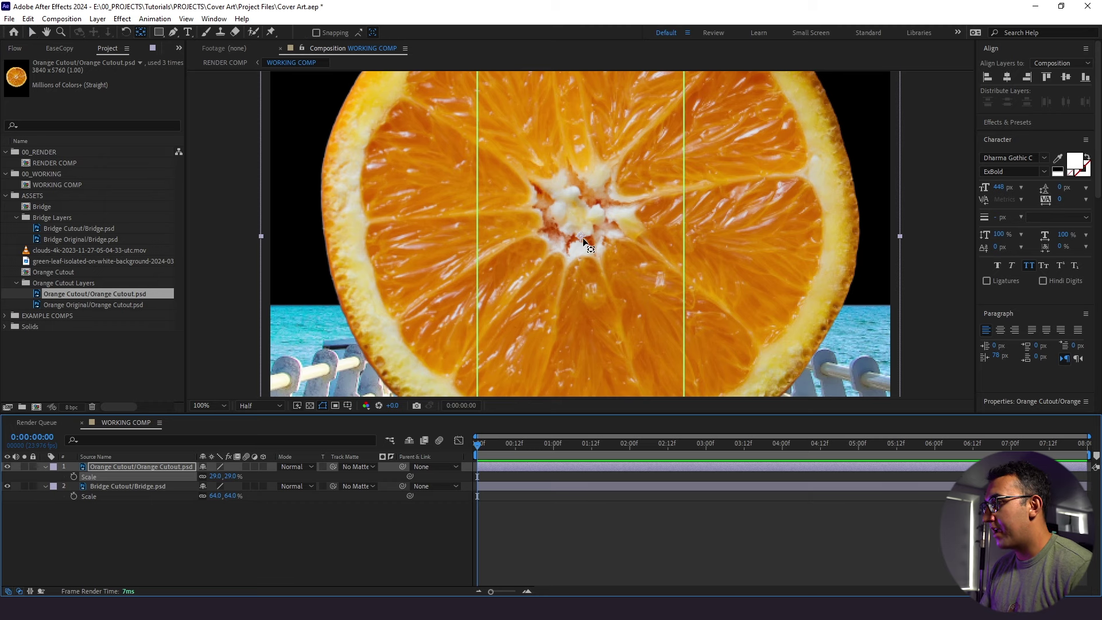
pyautogui.moveTo(582, 237); pyautogui.dragTo(578, 219)
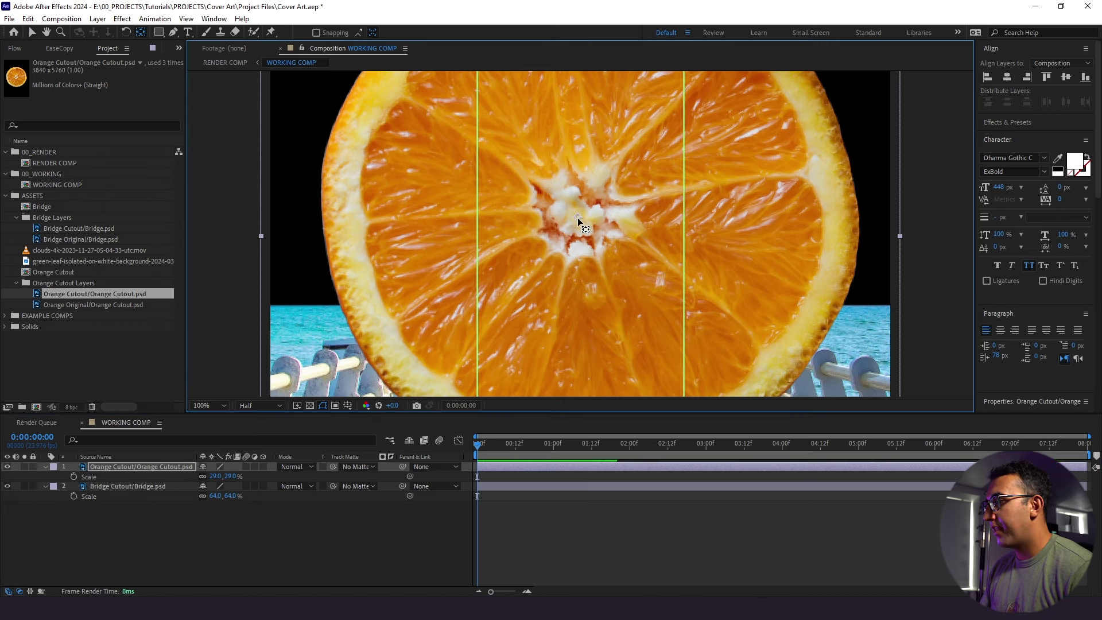
# Step: Keep the orange unrotated and nudge it down and left onto the horizon
pyautogui.click(209, 405)
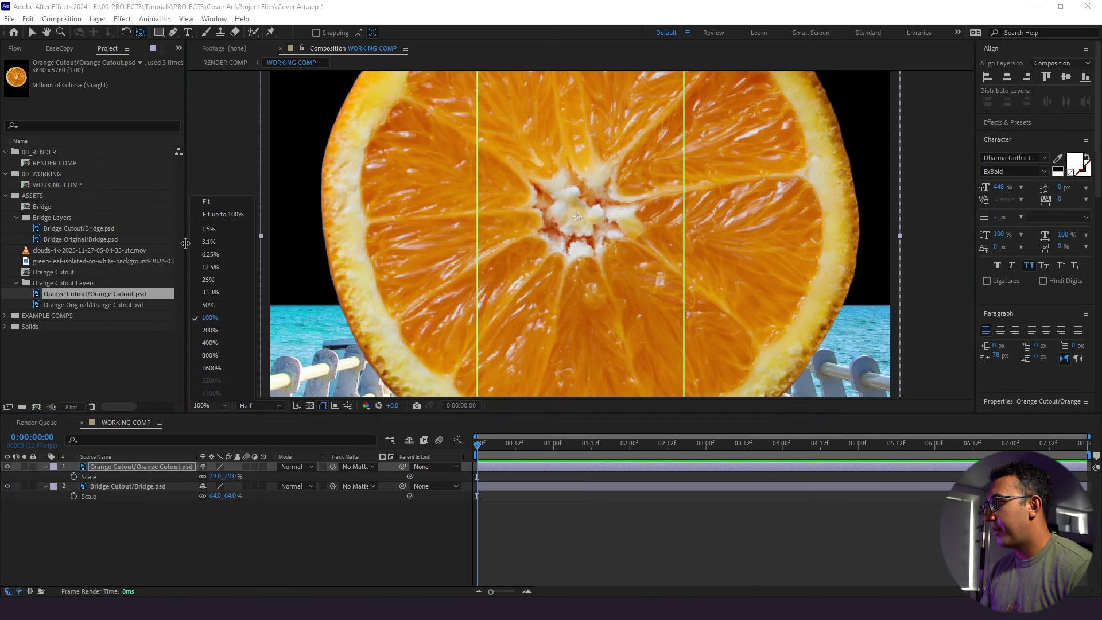
pyautogui.click(212, 214)
pyautogui.moveTo(210, 481); pyautogui.dragTo(127, 519)
pyautogui.hotkey('ctrl', 'z')
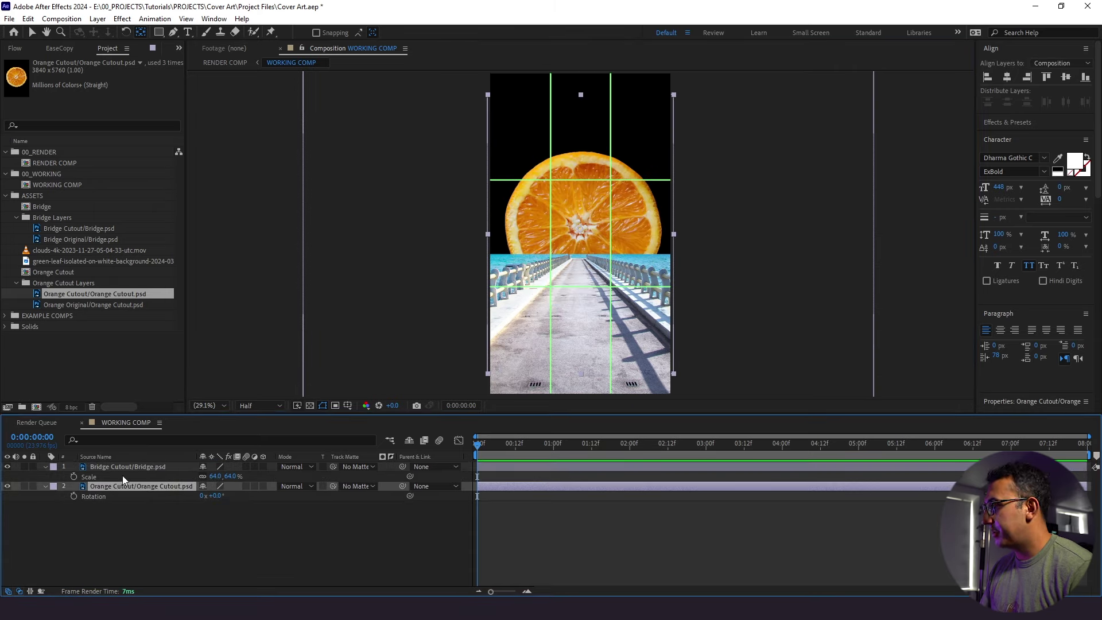
pyautogui.hotkey('shift', 'Down')
pyautogui.hotkey('shift', 'Down')
pyautogui.hotkey('shift', 'Down')
pyautogui.hotkey('shift', 'Down')
pyautogui.hotkey('shift', 'Down')
pyautogui.hotkey('shift', 'Down')
pyautogui.hotkey('shift', 'Down')
pyautogui.hotkey('shift', 'Down')
pyautogui.hotkey('shift', 'Down')
pyautogui.hotkey('shift', 'Down')
pyautogui.hotkey('shift', 'Down')
pyautogui.hotkey('shift', 'Down')
pyautogui.hotkey('shift', 'Down')
pyautogui.hotkey('shift', 'Down')
pyautogui.hotkey('shift', 'Down')
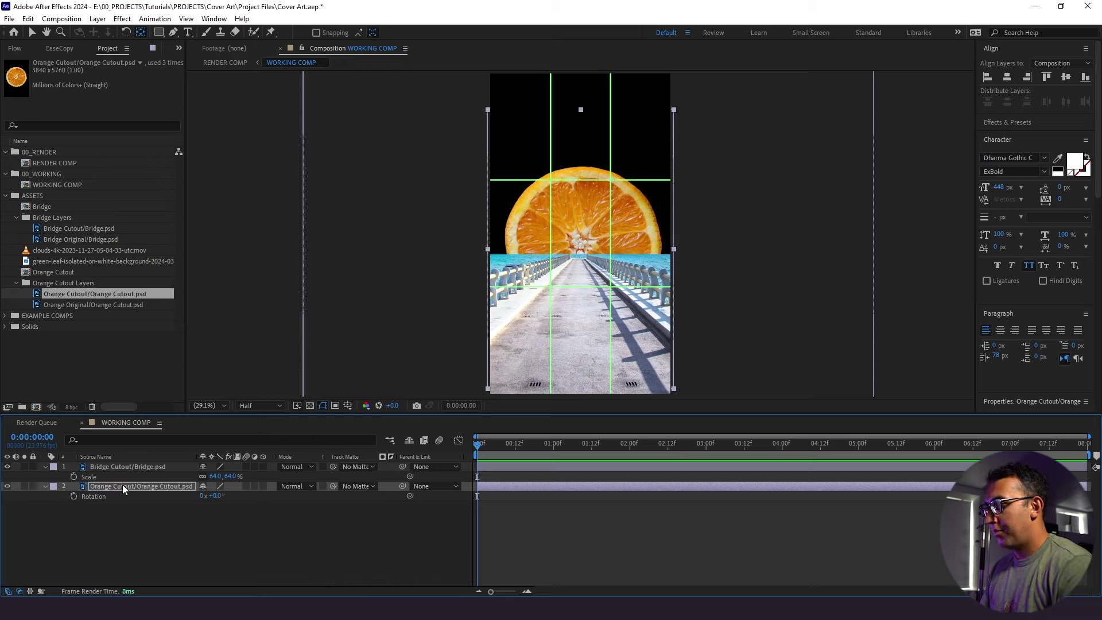
pyautogui.hotkey('shift', 'Down')
pyautogui.hotkey('shift', 'Down')
pyautogui.hotkey('shift', 'Left')
pyautogui.hotkey('shift', 'Left')
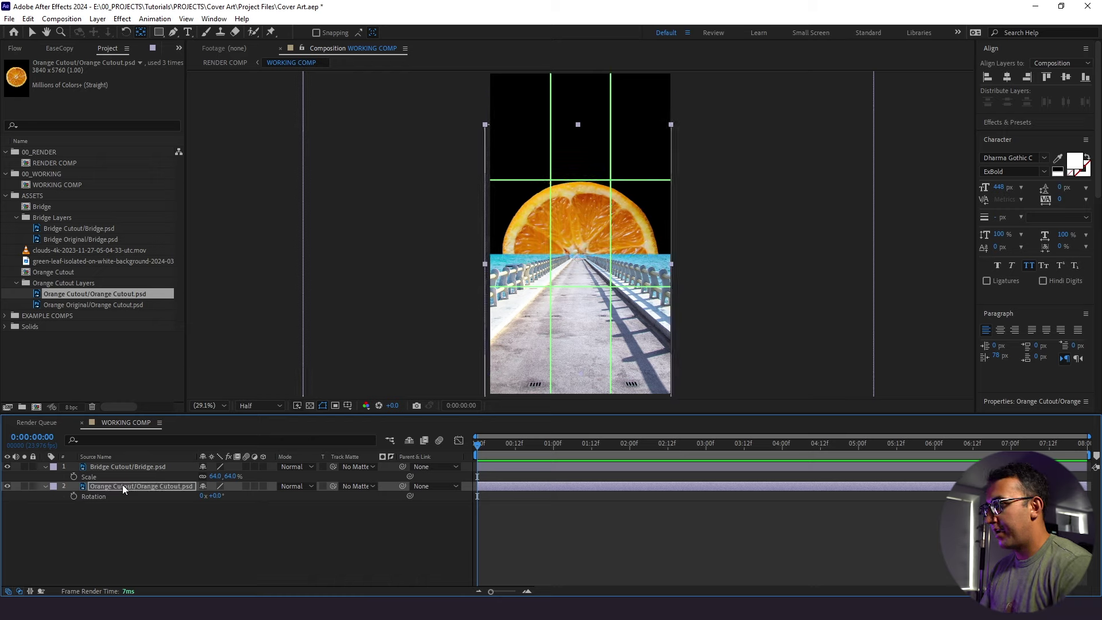
# Step: Add the clouds video beneath the other layers and shrink it to about half size
pyautogui.hotkey('ctrl', 'shift', 'a')
pyautogui.click(95, 260)
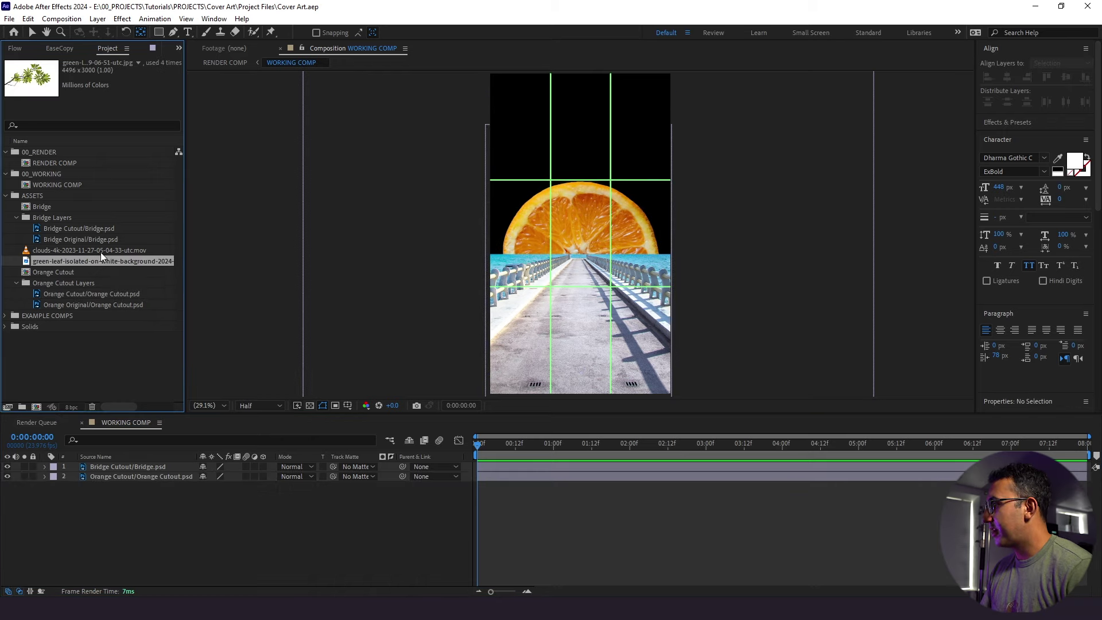
pyautogui.click(101, 251)
pyautogui.moveTo(101, 254); pyautogui.dragTo(150, 493)
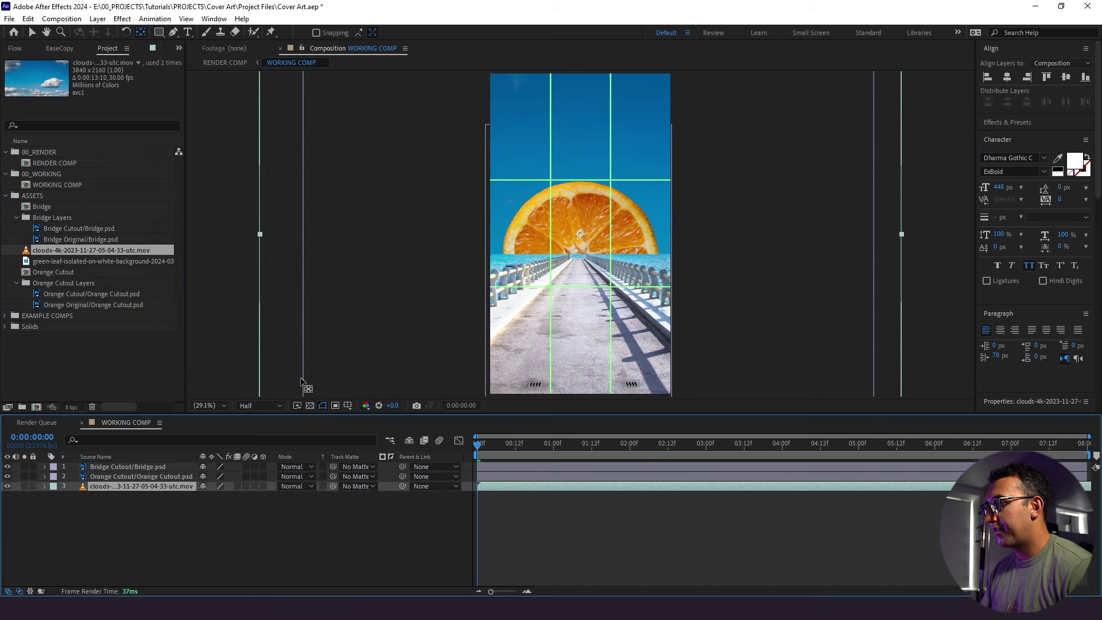
pyautogui.press('s')
pyautogui.moveTo(243, 498); pyautogui.dragTo(205, 497)
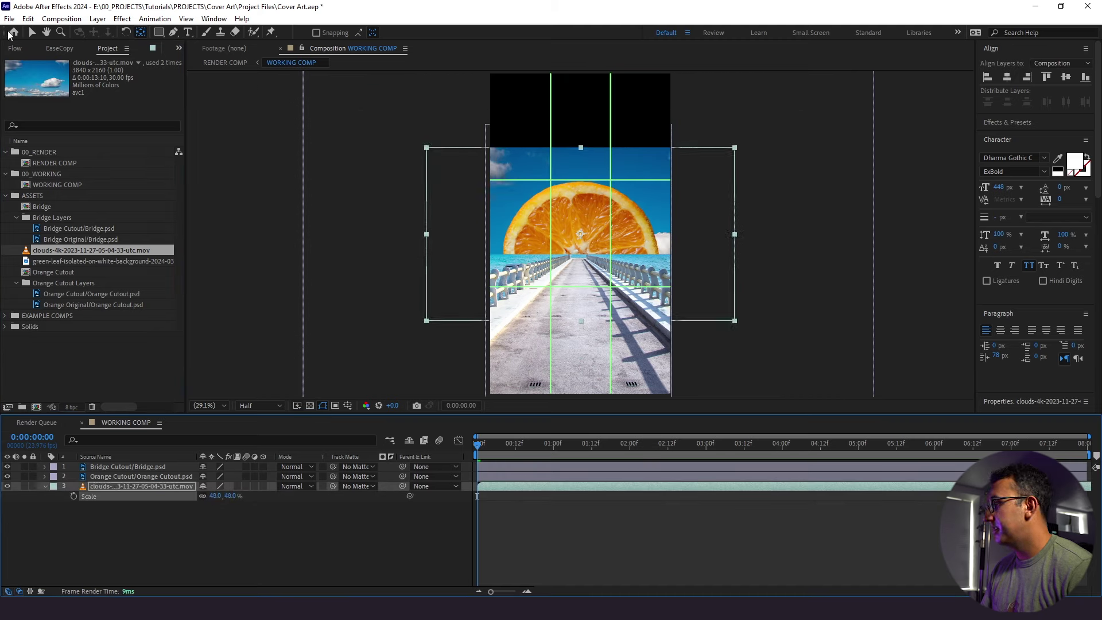
# Step: Raise the clouds so the sky fills the top, set scale to 53%, and save
pyautogui.click(32, 32)
pyautogui.moveTo(443, 200); pyautogui.dragTo(439, 134)
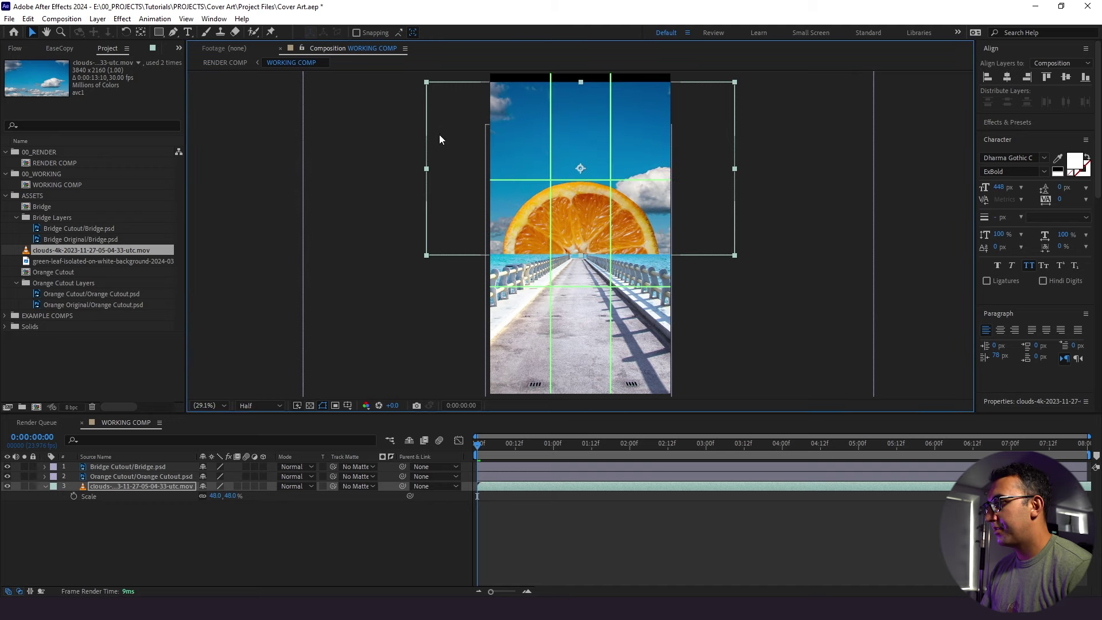
pyautogui.moveTo(213, 496); pyautogui.dragTo(214, 496)
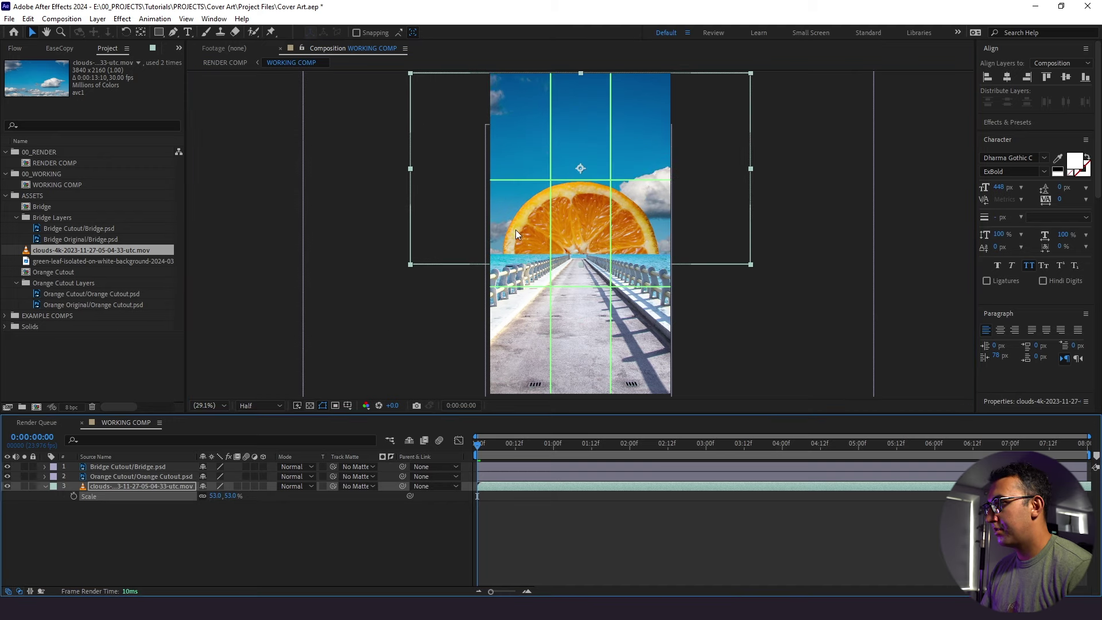
pyautogui.moveTo(516, 234); pyautogui.dragTo(514, 227)
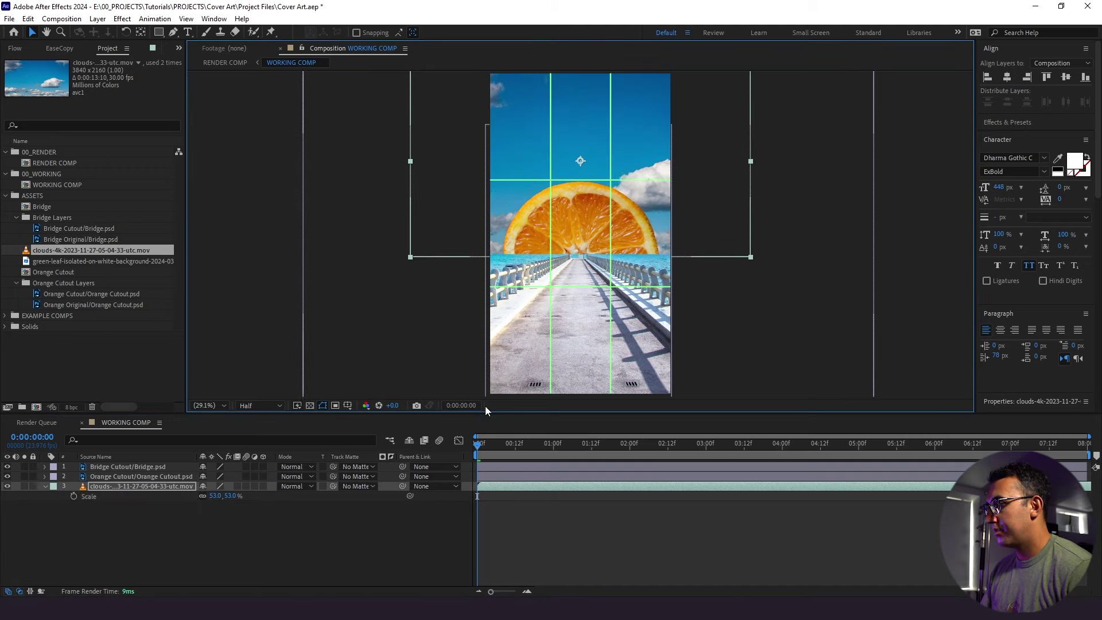
pyautogui.moveTo(498, 447); pyautogui.dragTo(336, 526)
pyautogui.click(336, 525)
pyautogui.hotkey('ctrl', 's')
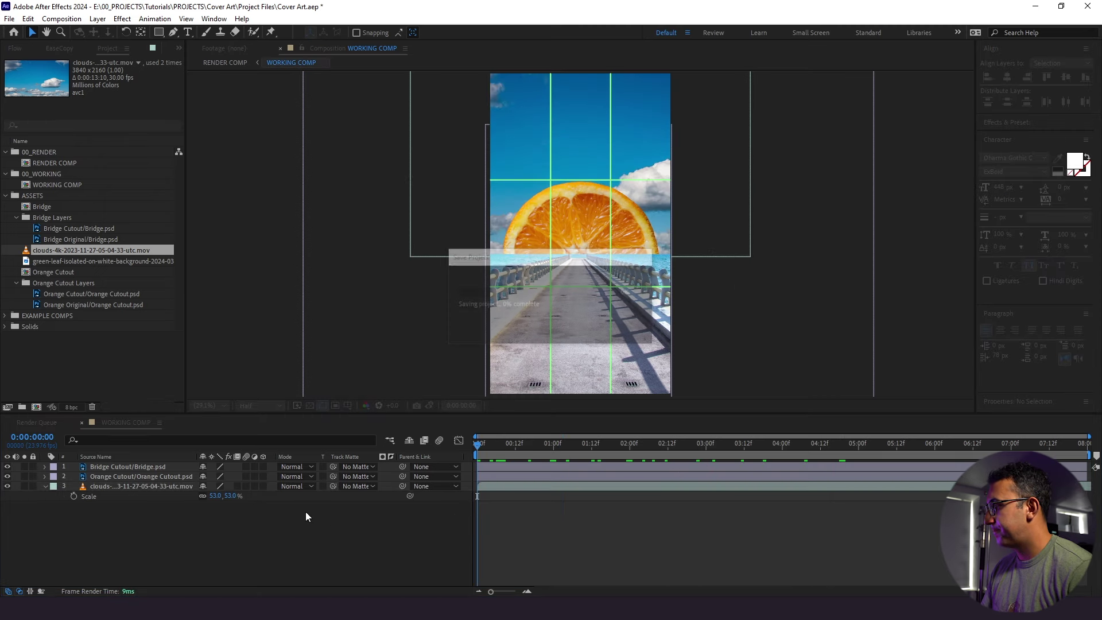
# Step: Add the green leaf image as the top layer, scaled to 37%
pyautogui.click(67, 262)
pyautogui.moveTo(100, 263); pyautogui.dragTo(119, 462)
pyautogui.press('s')
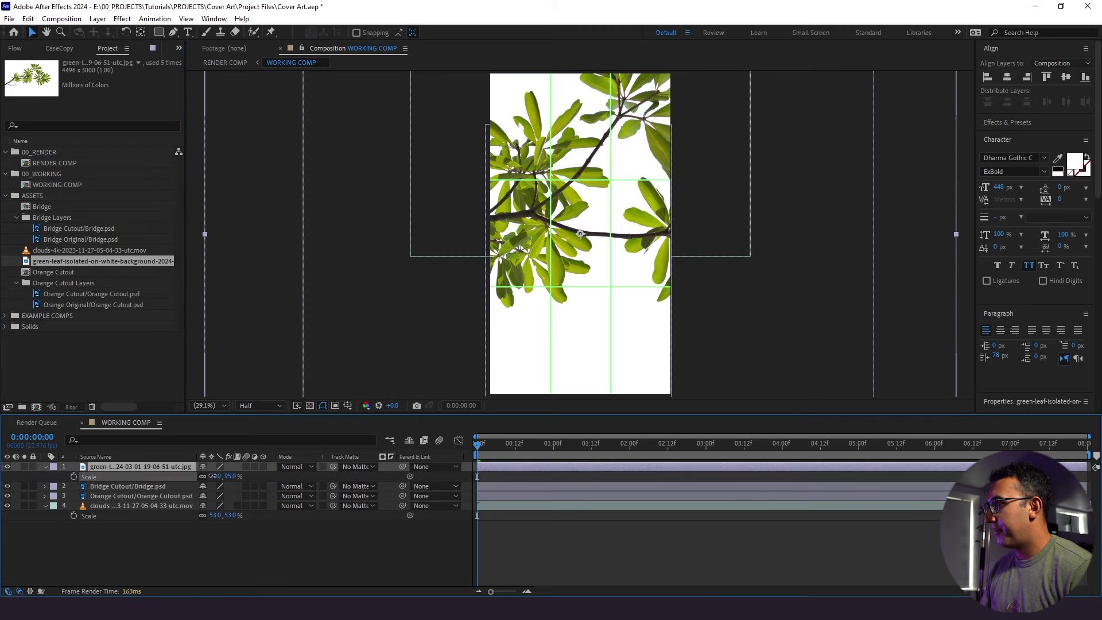
pyautogui.moveTo(216, 477); pyautogui.dragTo(187, 478)
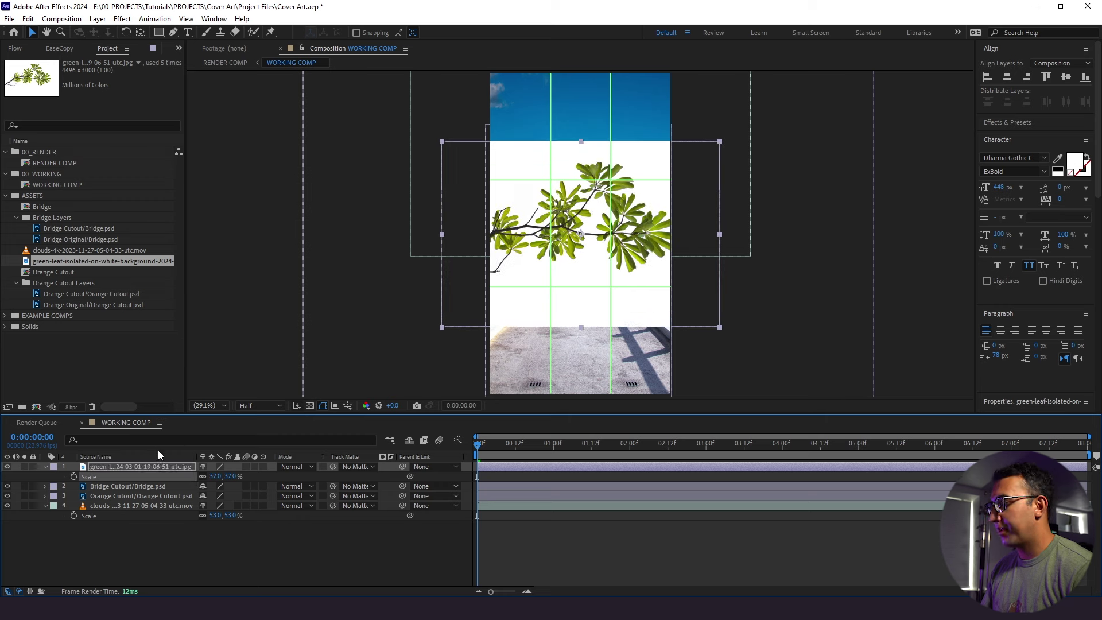
# Step: Apply uni.Unmult with Invert to the leaf layer to drop its white background
pyautogui.click(153, 464)
pyautogui.hotkey('ctrl', 'space')
pyautogui.write('unm')
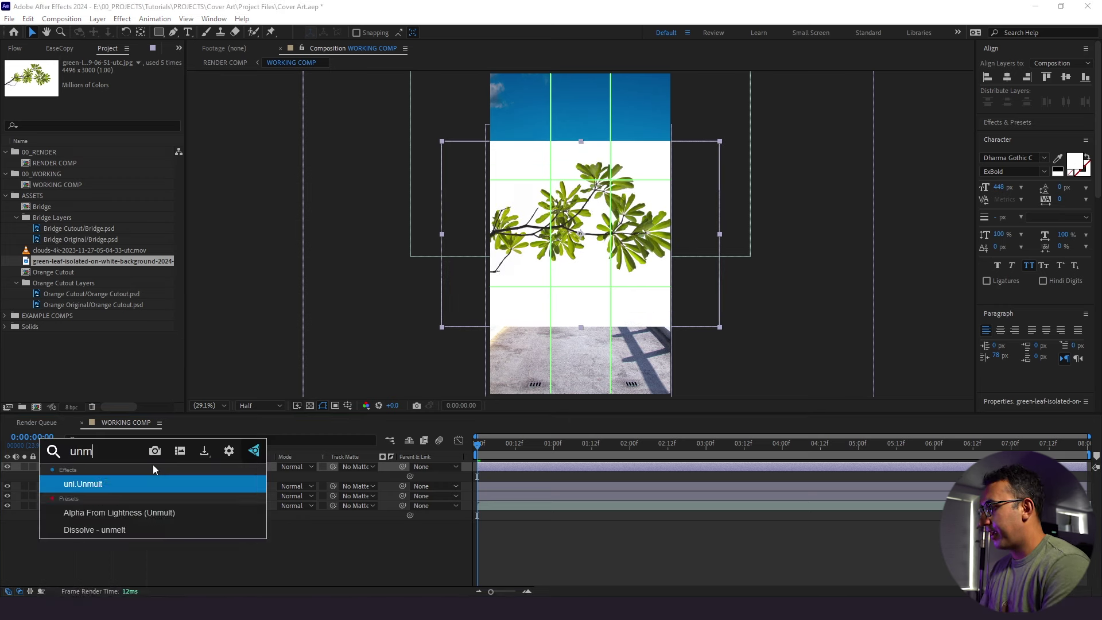
pyautogui.press('Return')
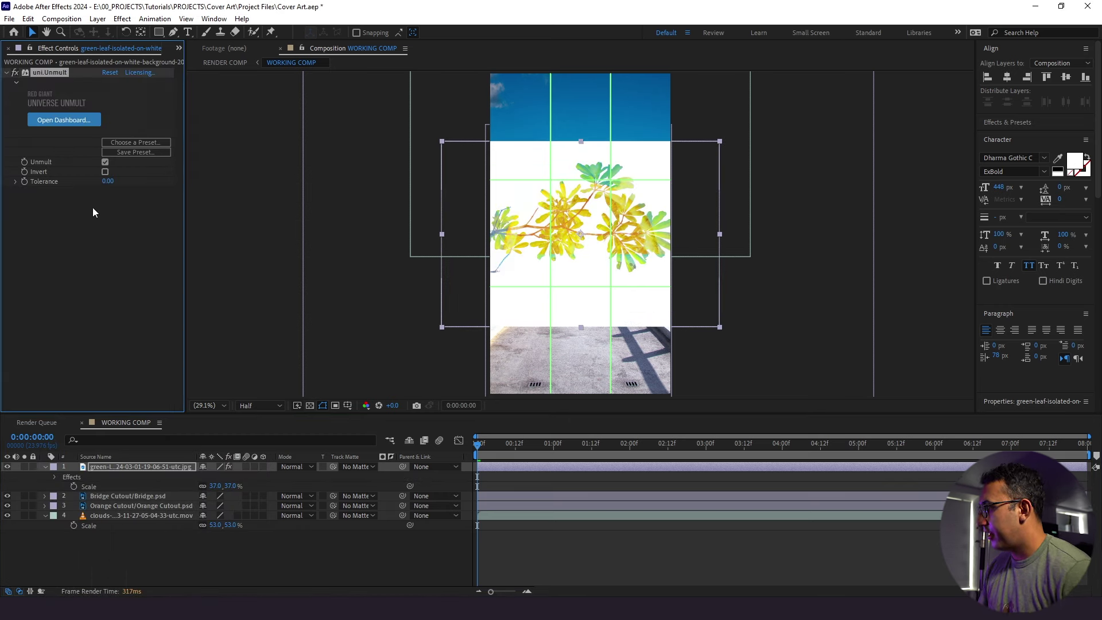
pyautogui.click(105, 172)
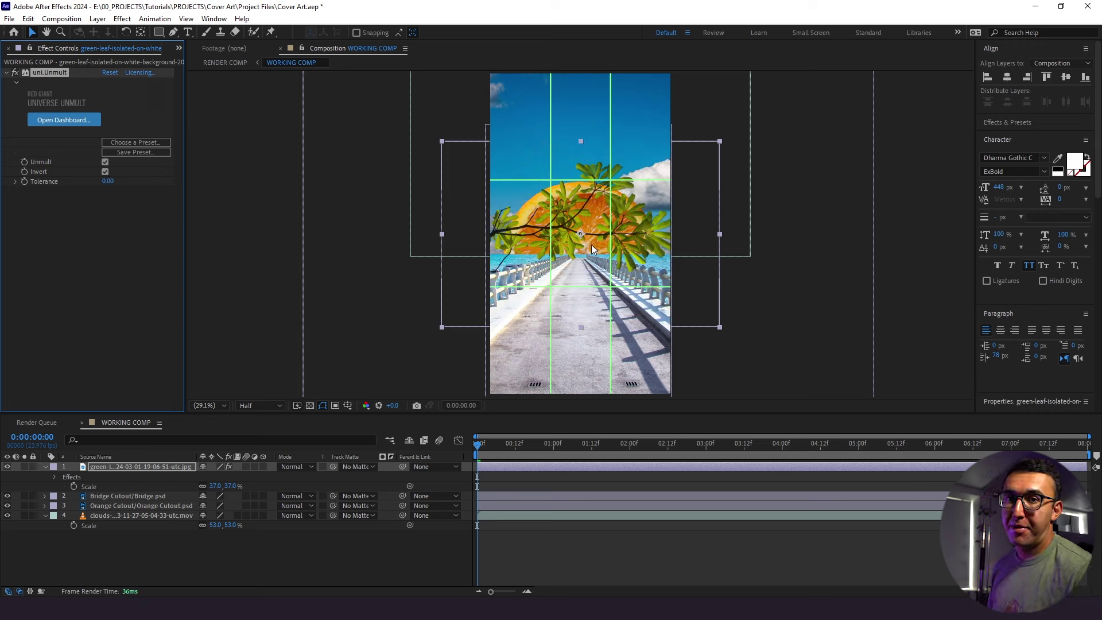
pyautogui.click(160, 515)
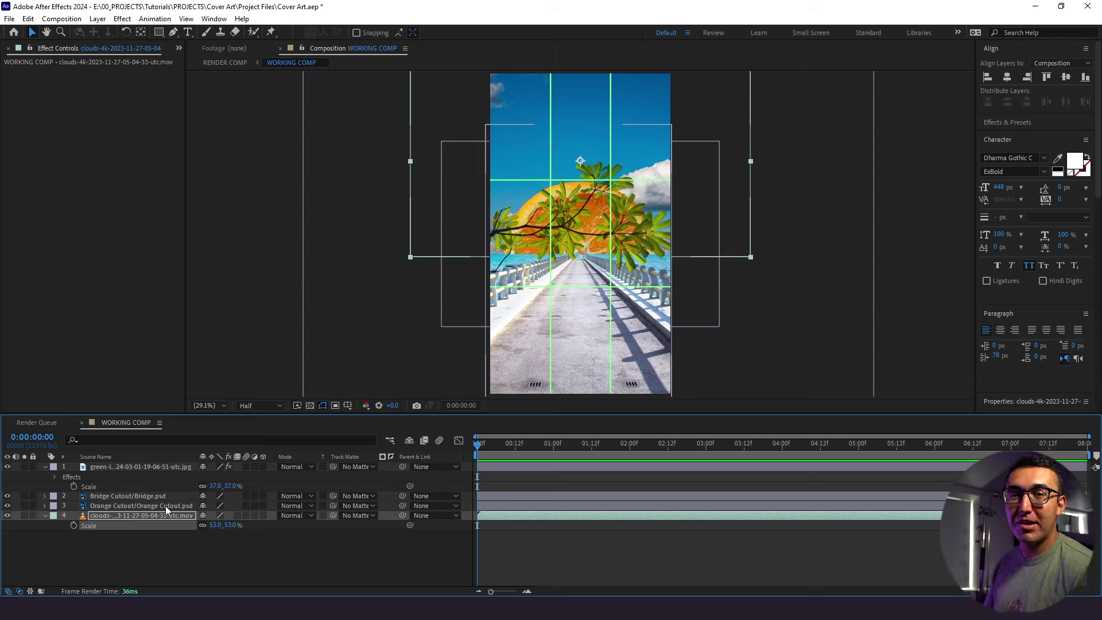
# Step: Shrink the leaf layer to 34% and move it up and to the right
pyautogui.click(91, 468)
pyautogui.press('u')
pyautogui.press('s')
pyautogui.moveTo(211, 476); pyautogui.dragTo(184, 477)
pyautogui.moveTo(542, 226); pyautogui.dragTo(582, 206)
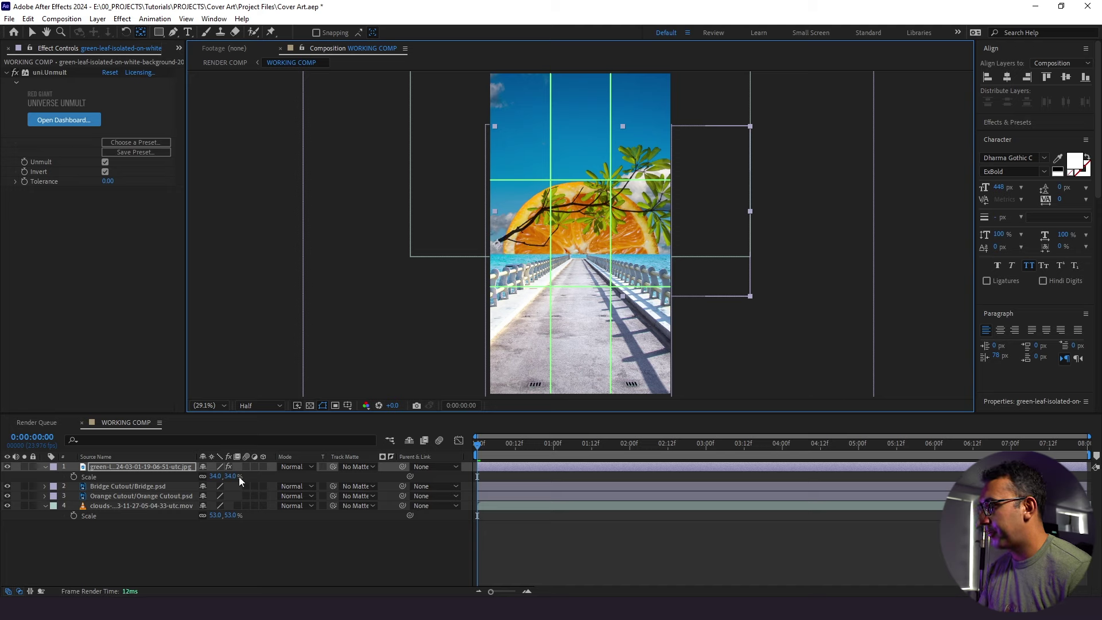
# Step: Place the branch along the left edge and tilt it 8° counterclockwise
pyautogui.press('r')
pyautogui.moveTo(225, 478); pyautogui.dragTo(234, 480)
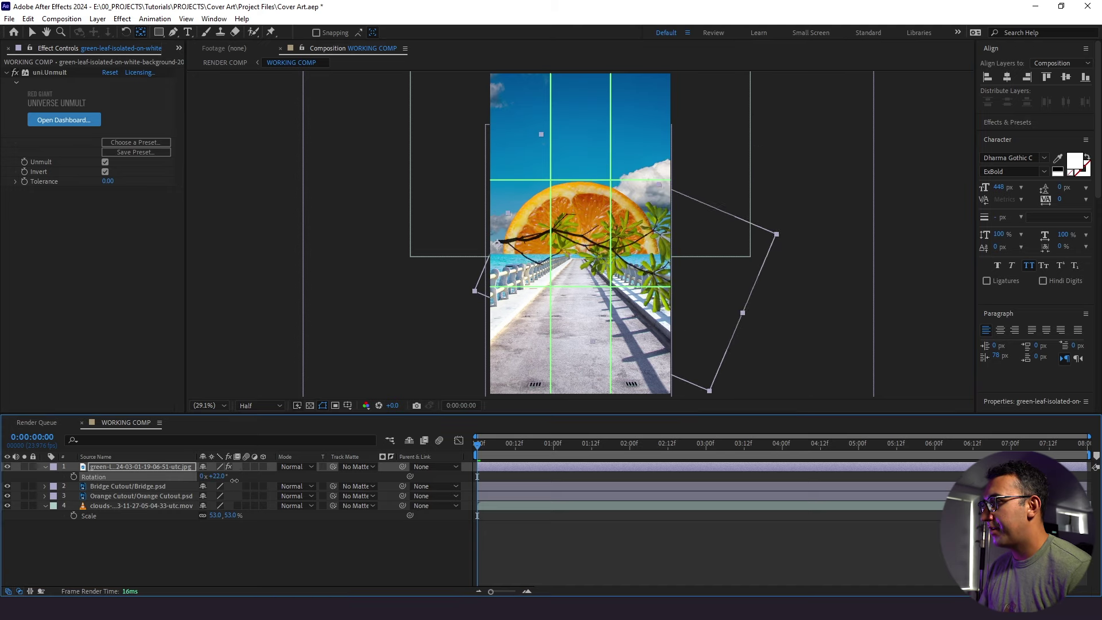
pyautogui.hotkey('ctrl', 'z')
pyautogui.click(600, 205)
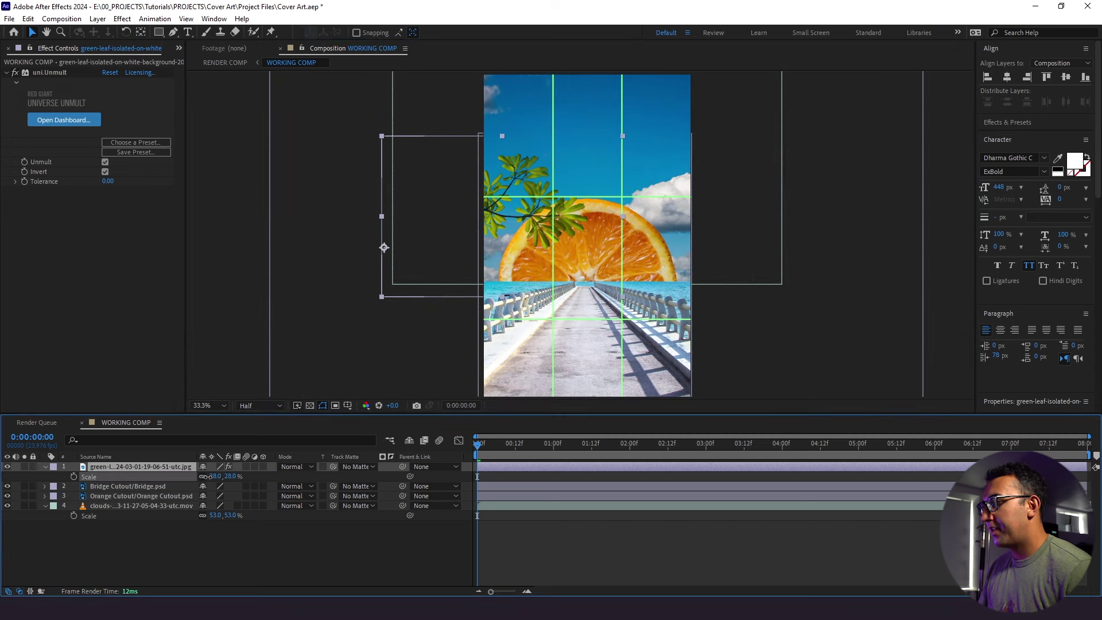
pyautogui.moveTo(564, 223); pyautogui.dragTo(617, 241)
pyautogui.press('r')
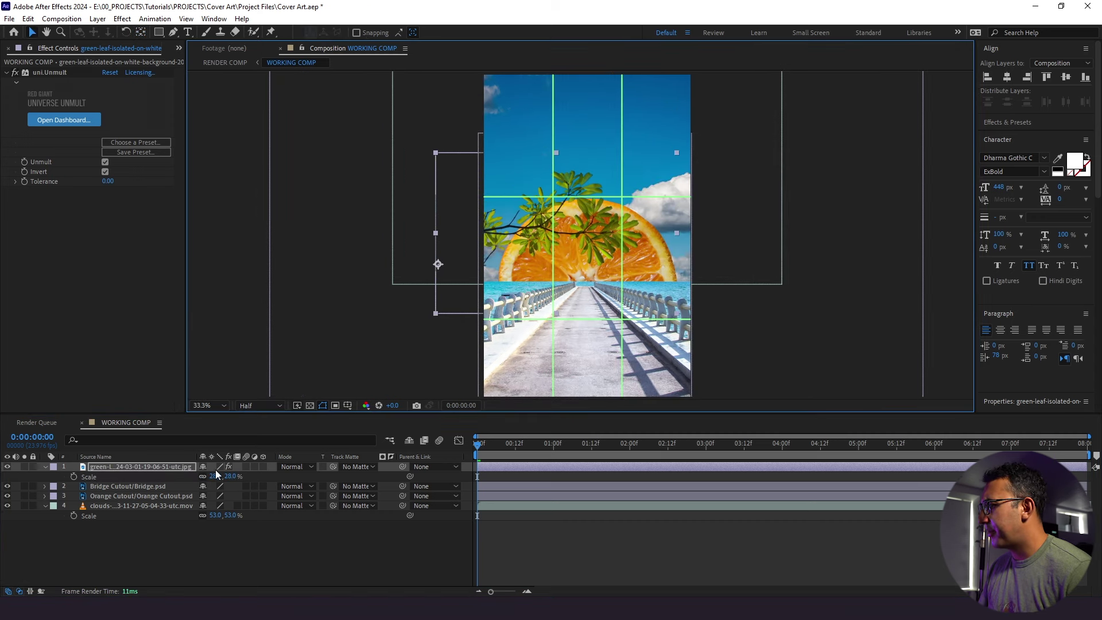
pyautogui.moveTo(213, 476); pyautogui.dragTo(196, 476)
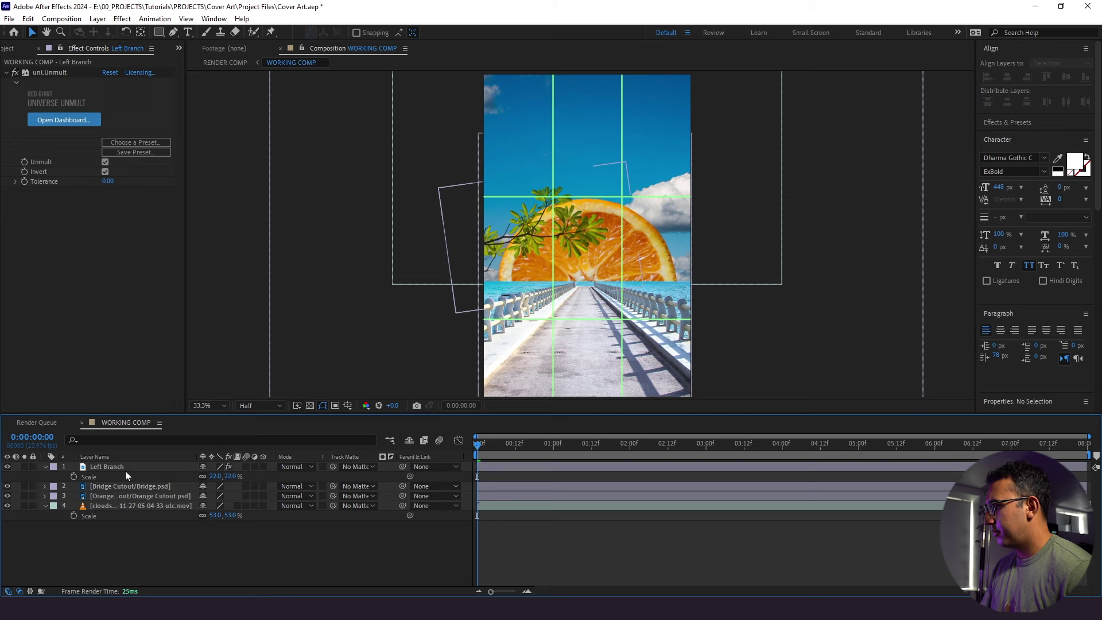
# Step: Duplicate the Left Branch, flip the copy horizontally, and move it to the top right
pyautogui.click(125, 471)
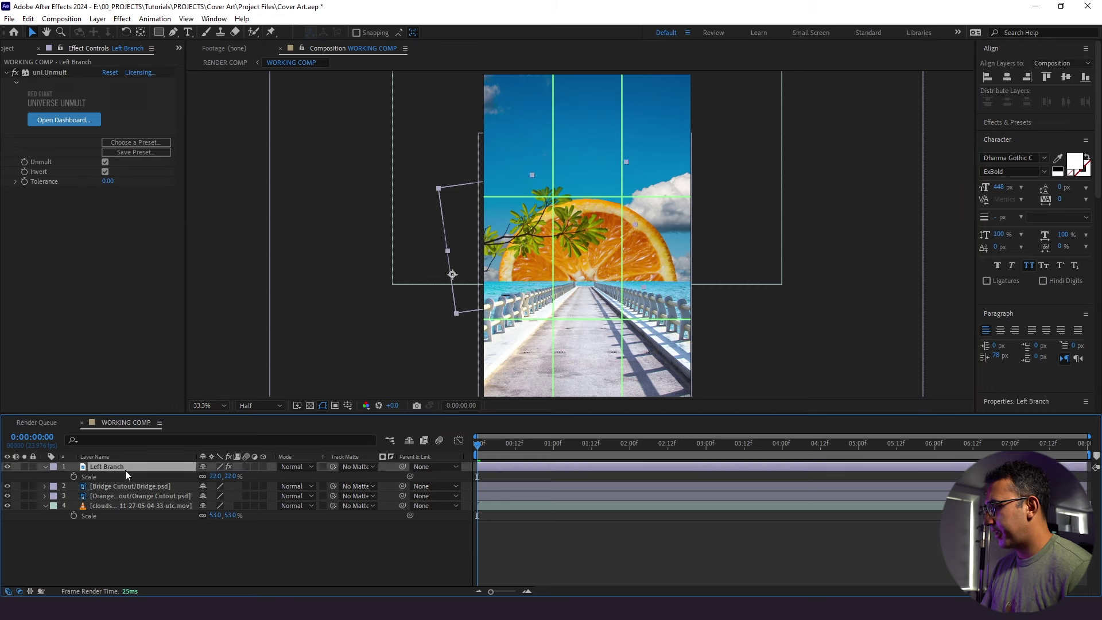
pyautogui.hotkey('ctrl', 'd')
pyautogui.rightClick(126, 470)
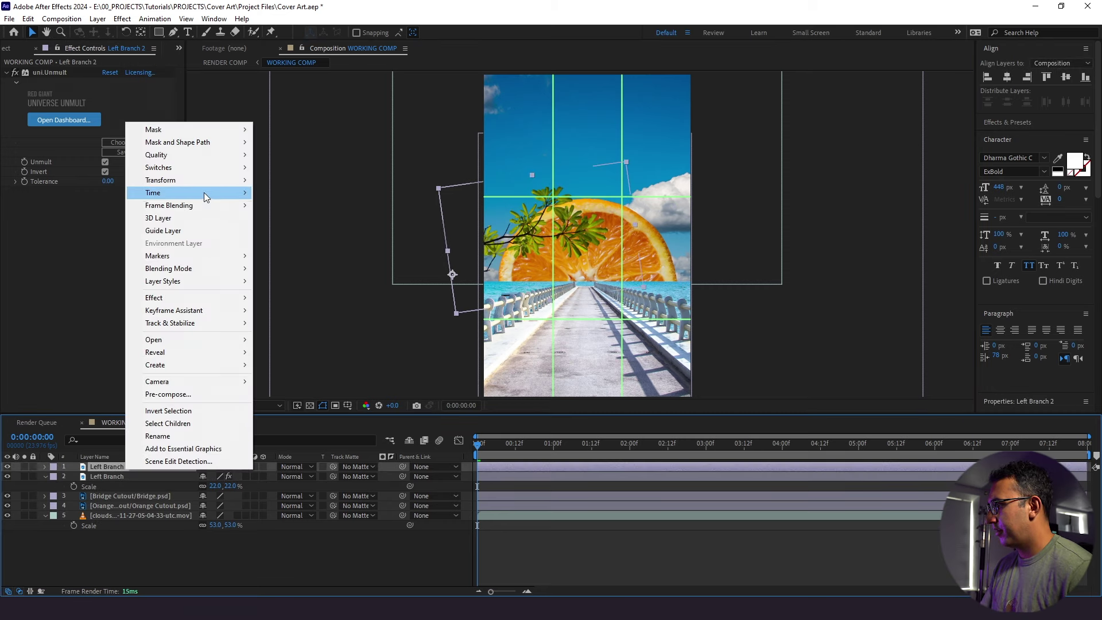
pyautogui.moveTo(210, 183)
pyautogui.click(333, 276)
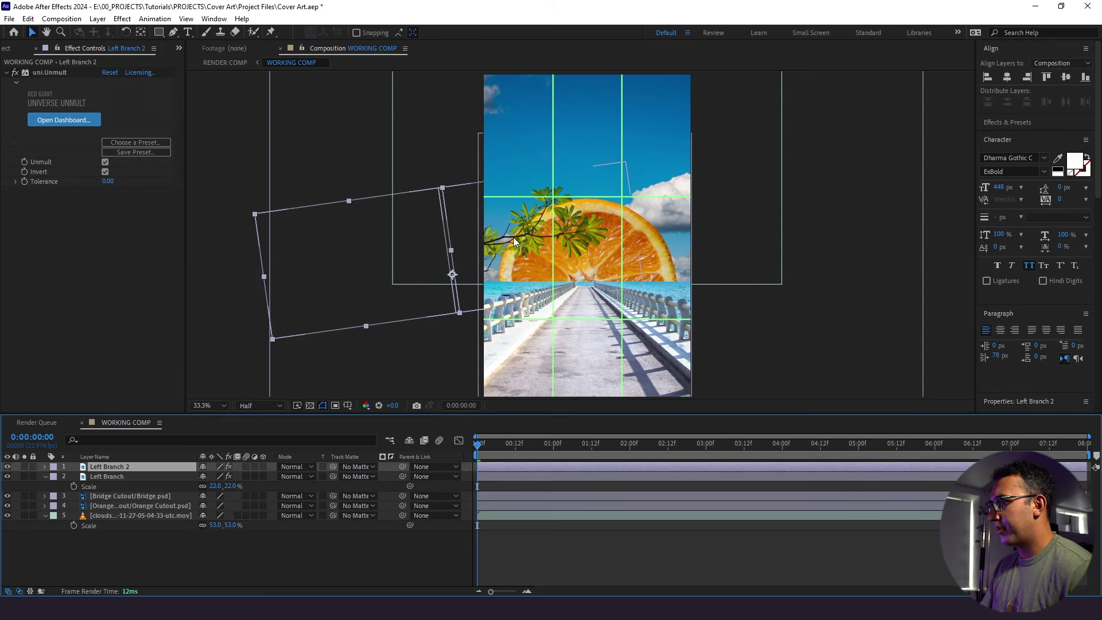
pyautogui.moveTo(412, 256); pyautogui.dragTo(651, 167)
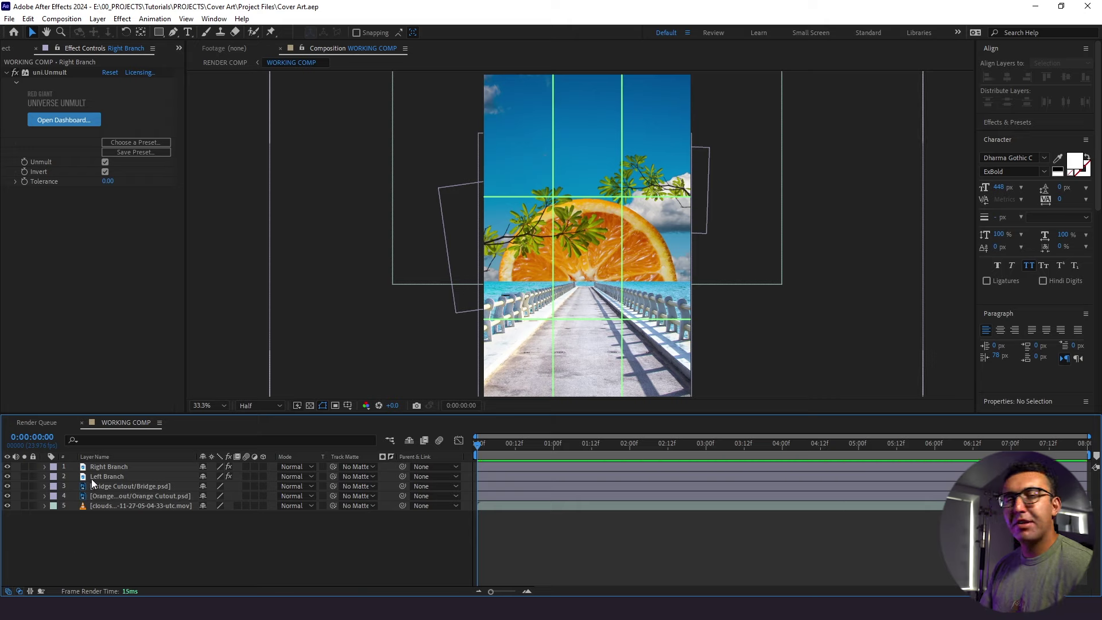
# Step: Type a SIGALA title near the top of the frame and centre it horizontally
pyautogui.hotkey('ctrl', 't')
pyautogui.click(578, 147)
pyautogui.write('s')
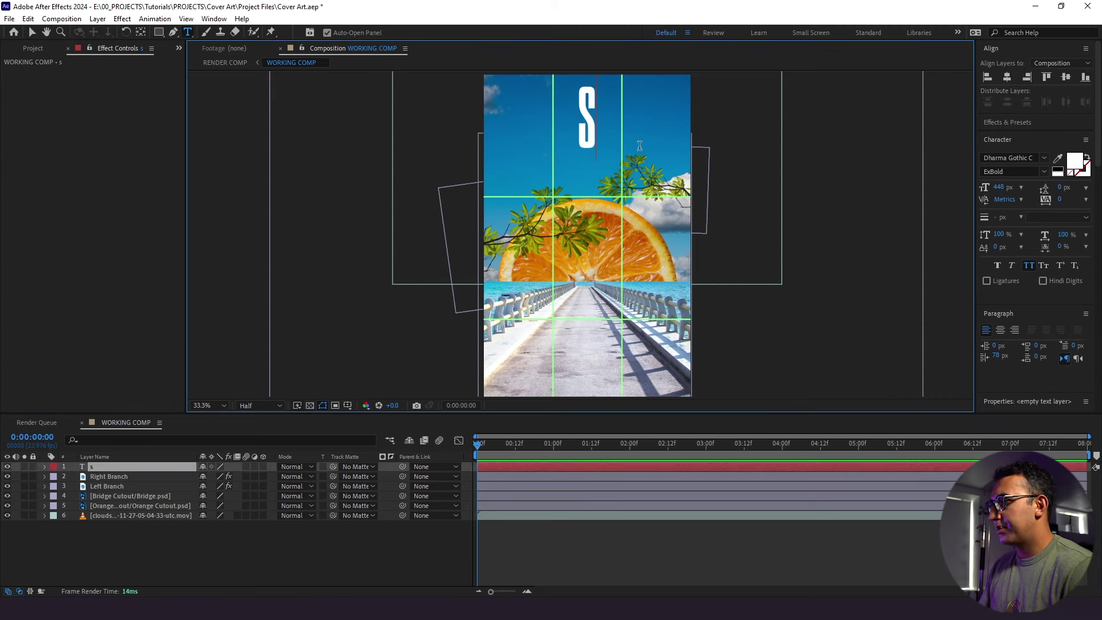
pyautogui.write('igala')
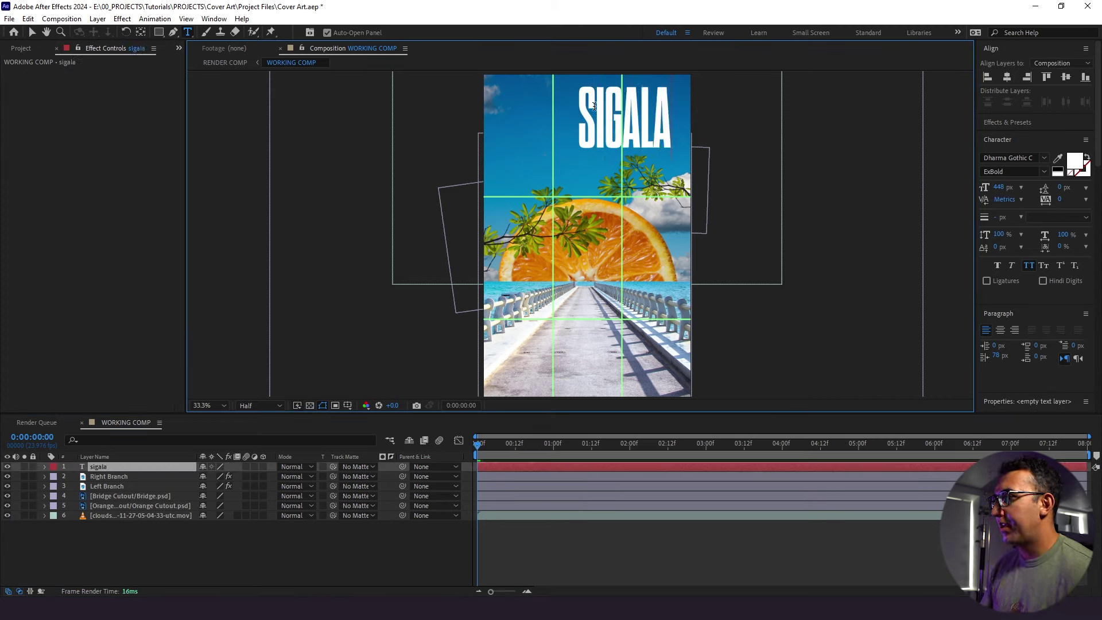
pyautogui.click(129, 532)
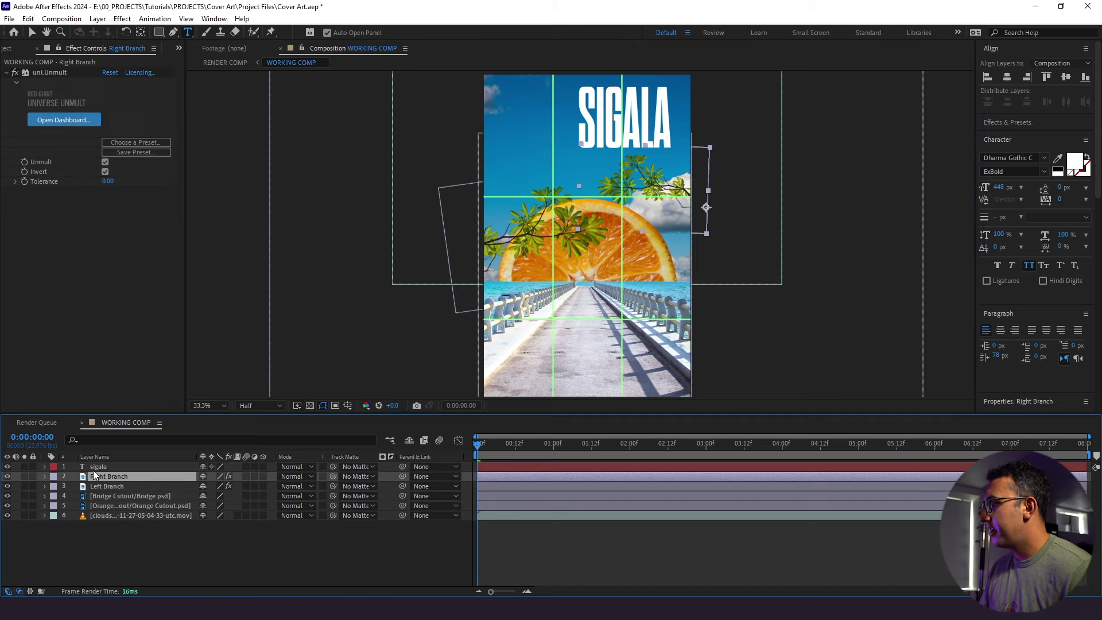
pyautogui.click(1007, 77)
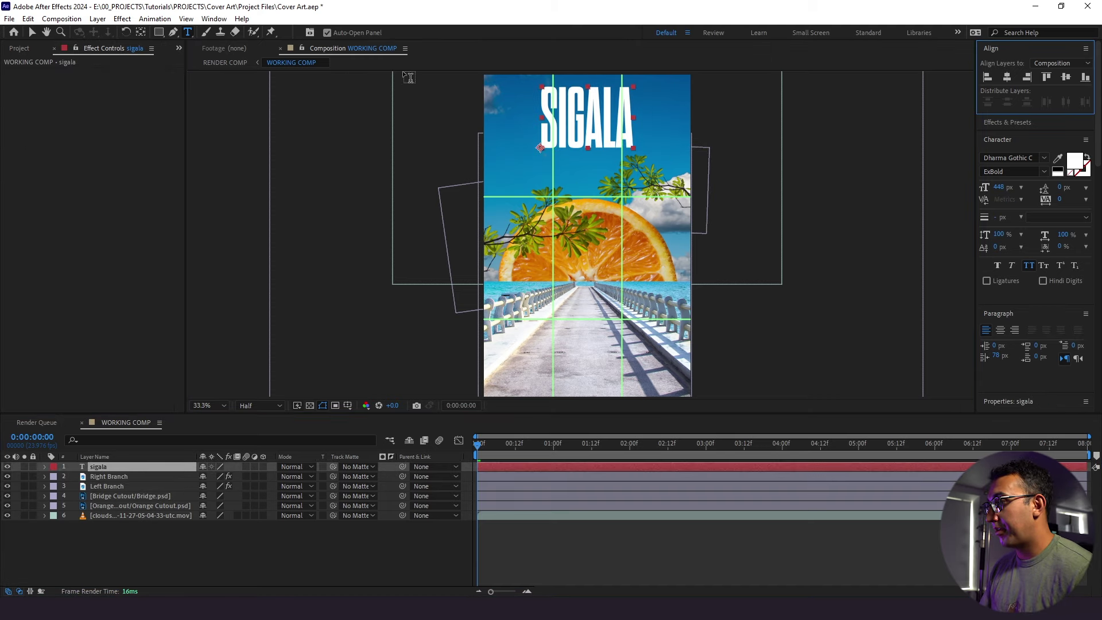
pyautogui.click(33, 32)
pyautogui.click(292, 552)
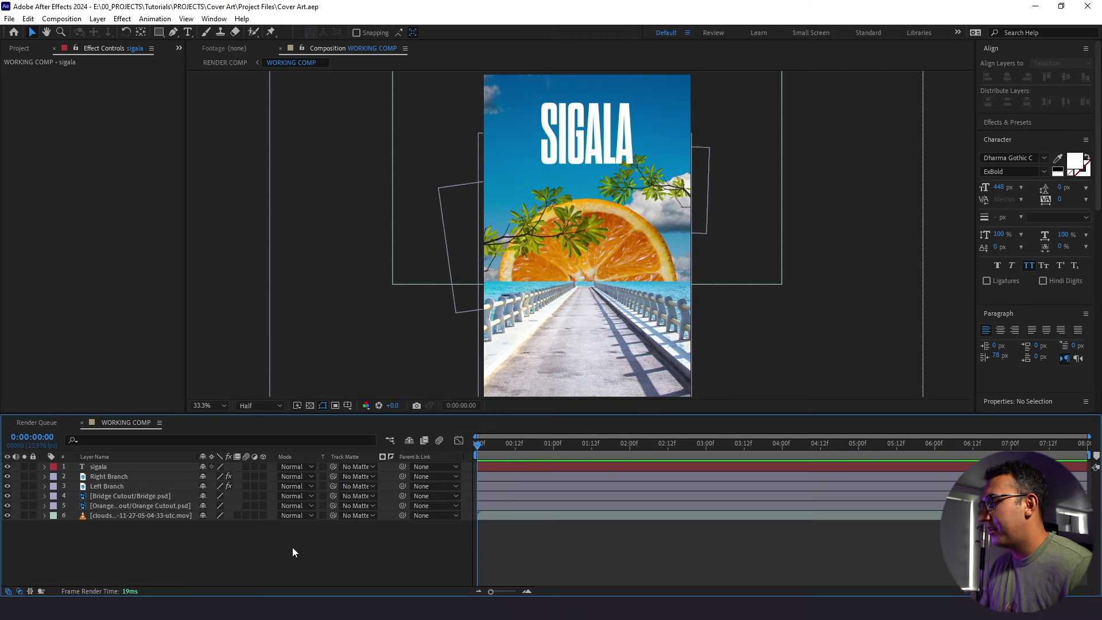
# Step: Add a new camera, Camera 1, to WORKING COMP
pyautogui.click(98, 18)
pyautogui.moveTo(115, 32)
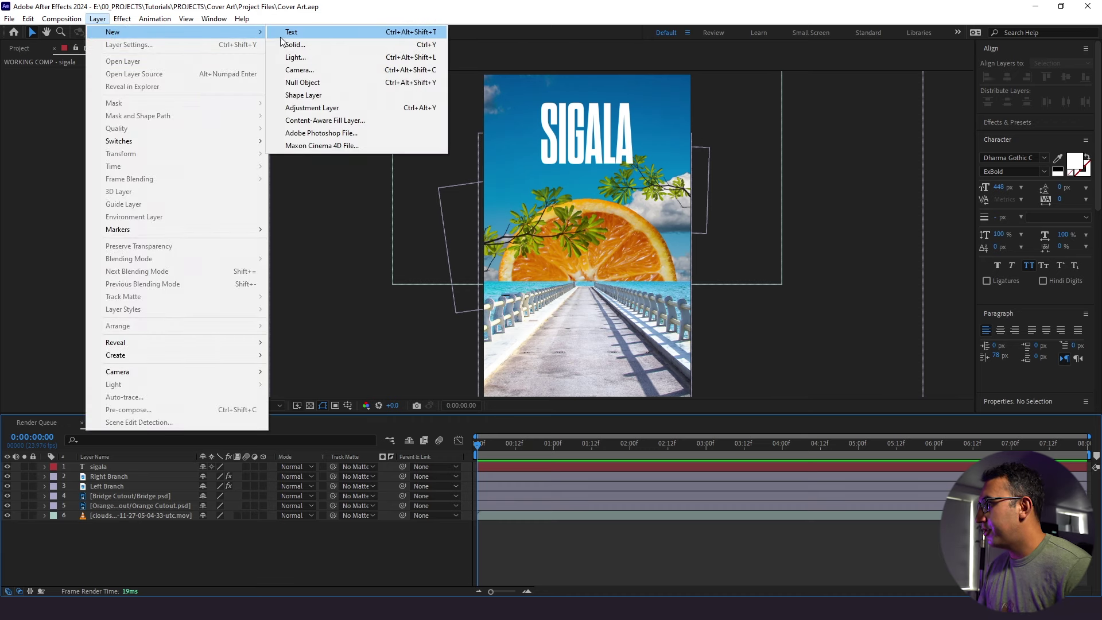
pyautogui.click(304, 70)
pyautogui.click(551, 378)
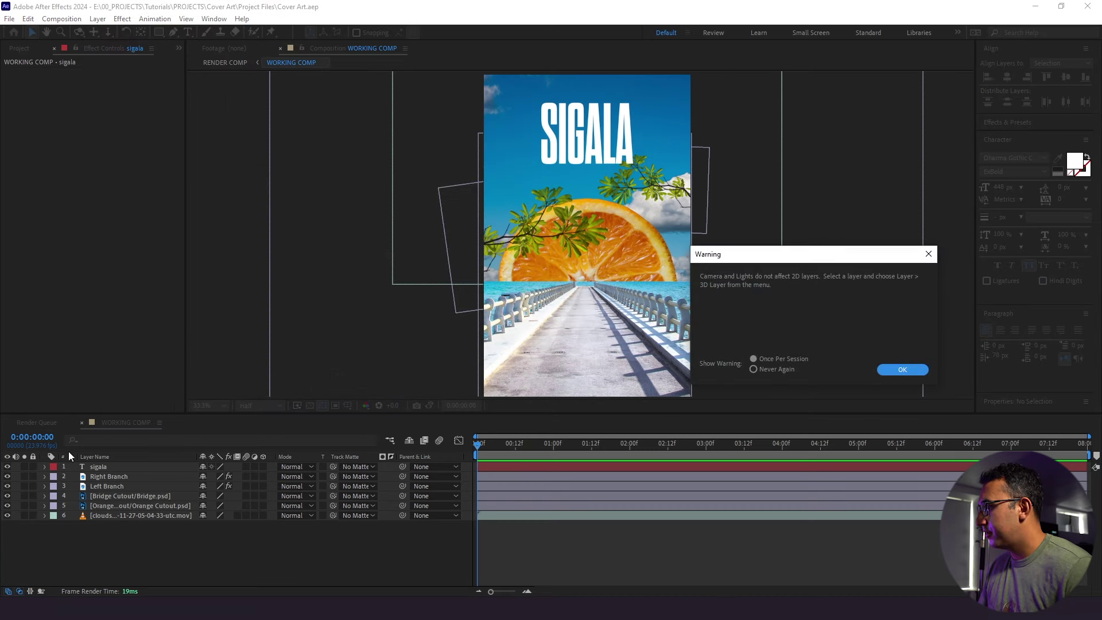
pyautogui.click(893, 370)
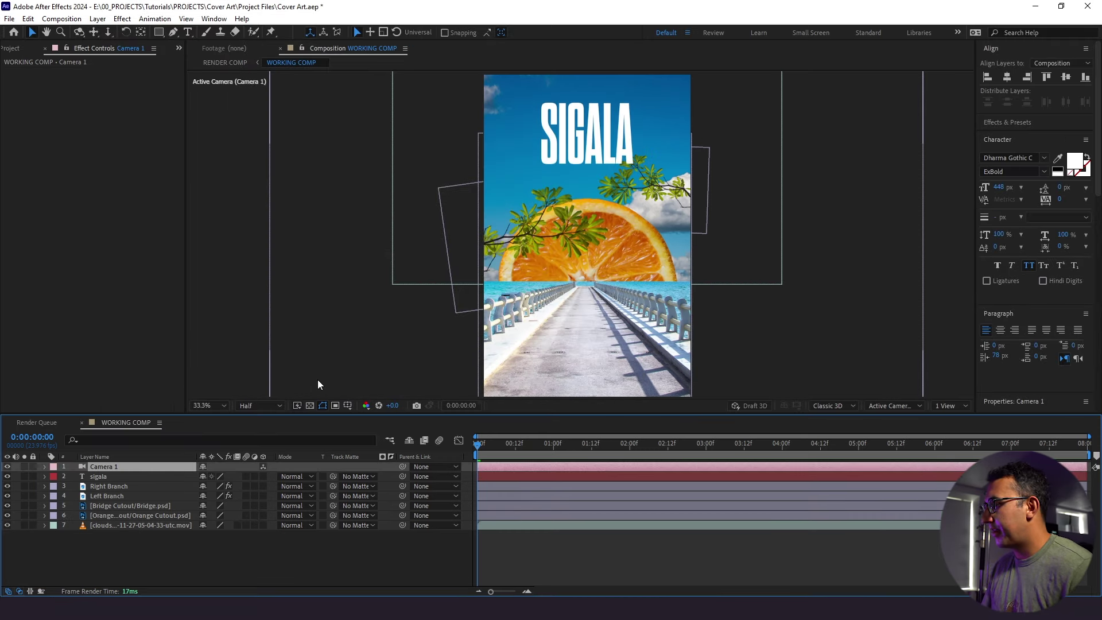
# Step: Add a null object layer named Camera Controller
pyautogui.click(97, 18)
pyautogui.moveTo(143, 32)
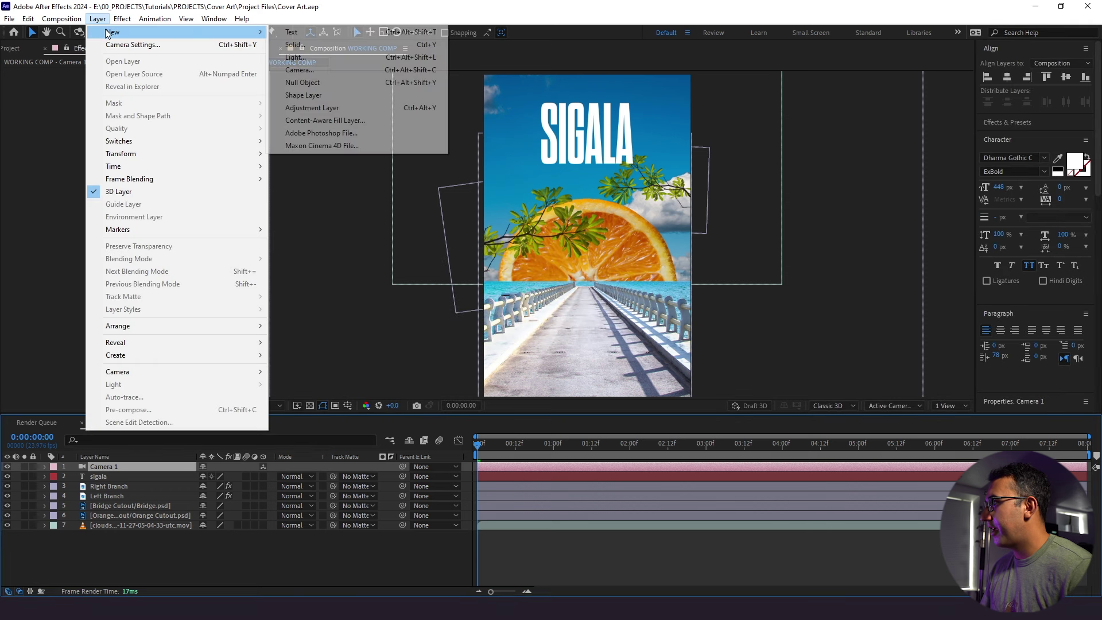
pyautogui.click(310, 84)
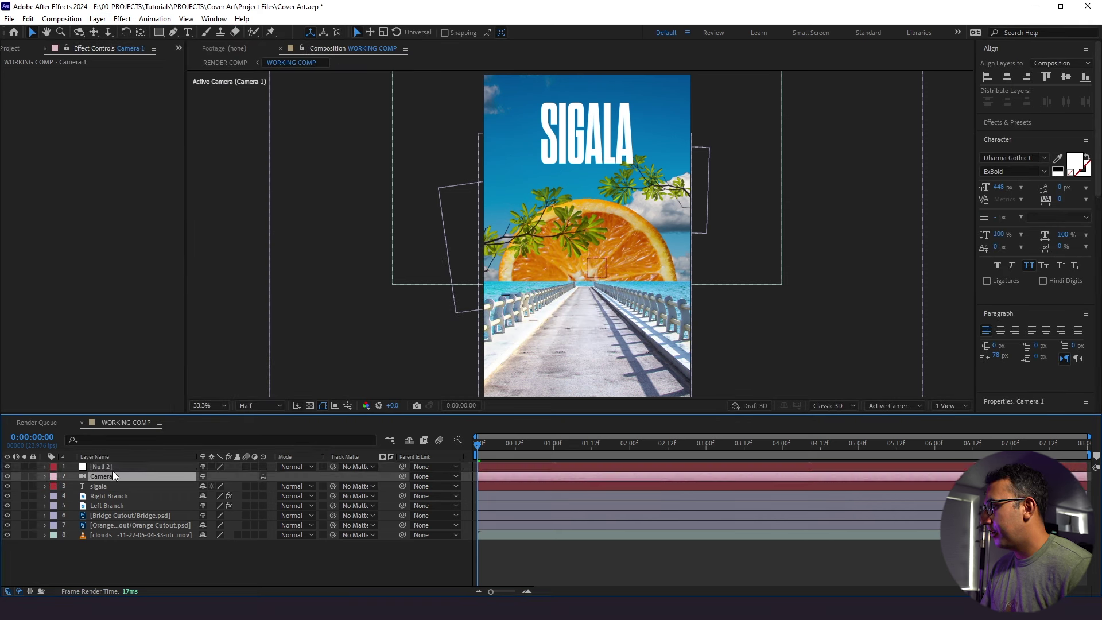
pyautogui.press('Return')
pyautogui.write('Came')
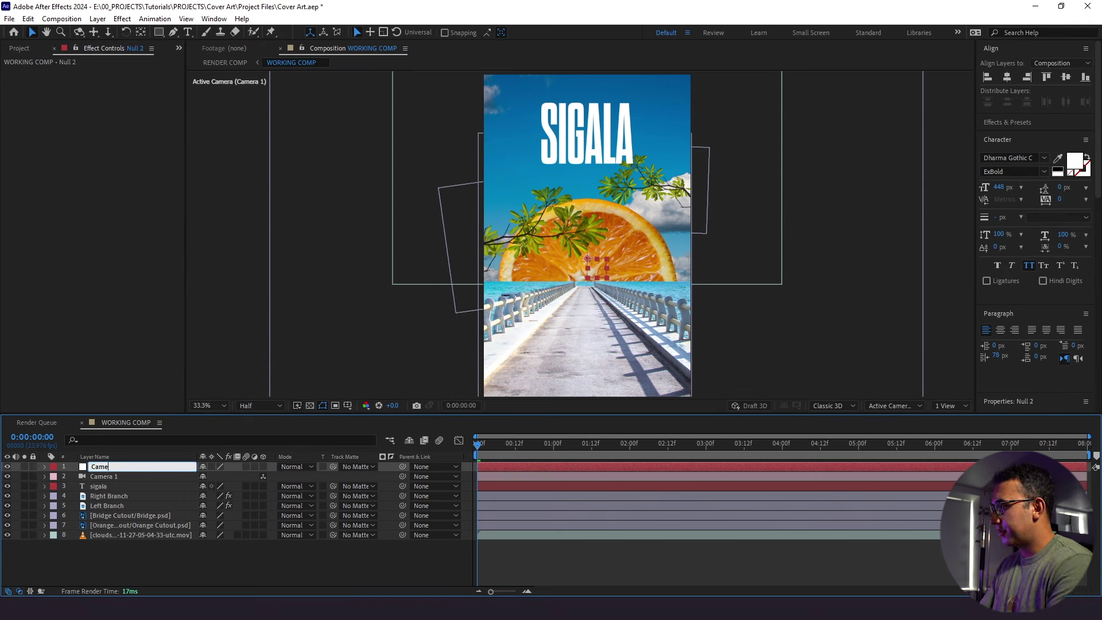
pyautogui.write('ra Controller')
# Step: Make the six layers from the SIGALA text down to the clouds 3D
pyautogui.click(107, 489)
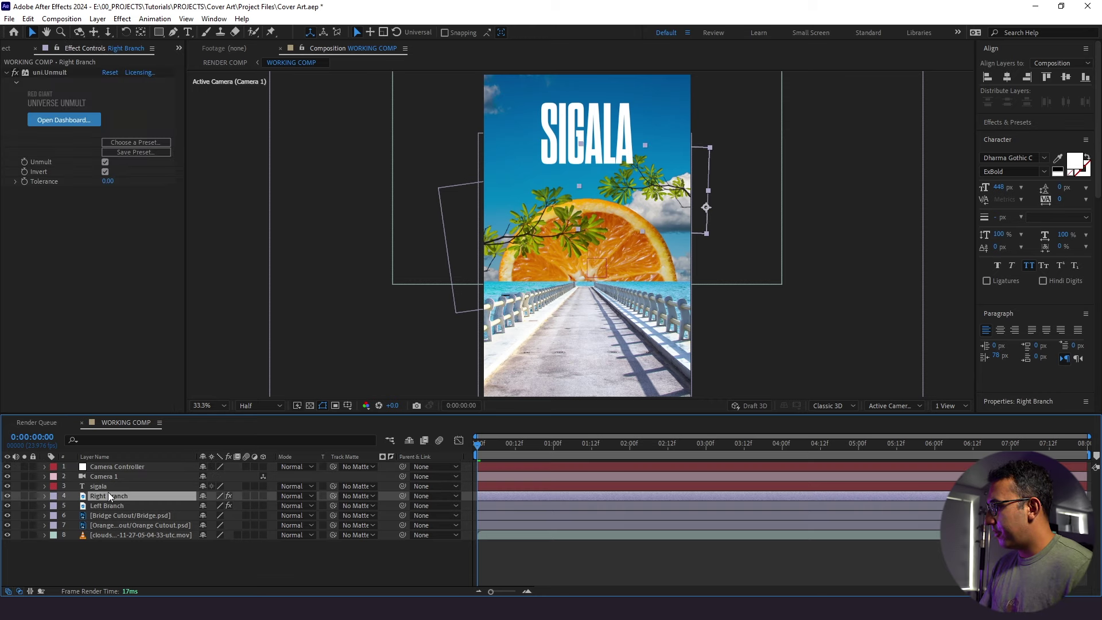
pyautogui.keyDown('shift'); pyautogui.click(131, 537); pyautogui.keyUp('shift')
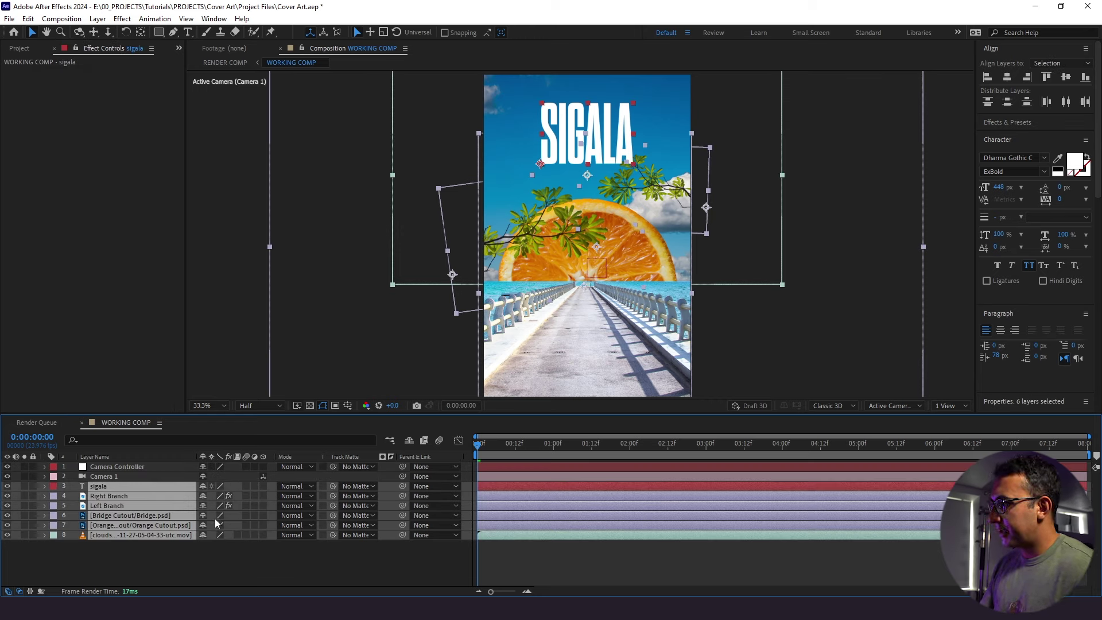
pyautogui.click(263, 486)
pyautogui.click(188, 563)
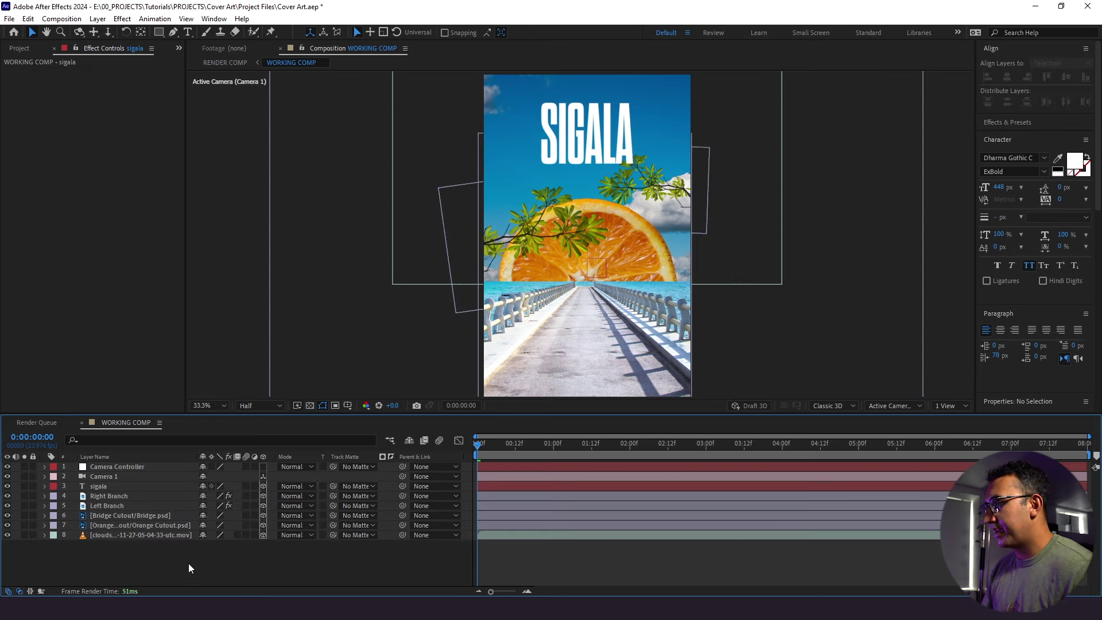
# Step: Split the viewer into Active Camera and Top views and frame the composition in the Top view
pyautogui.click(948, 405)
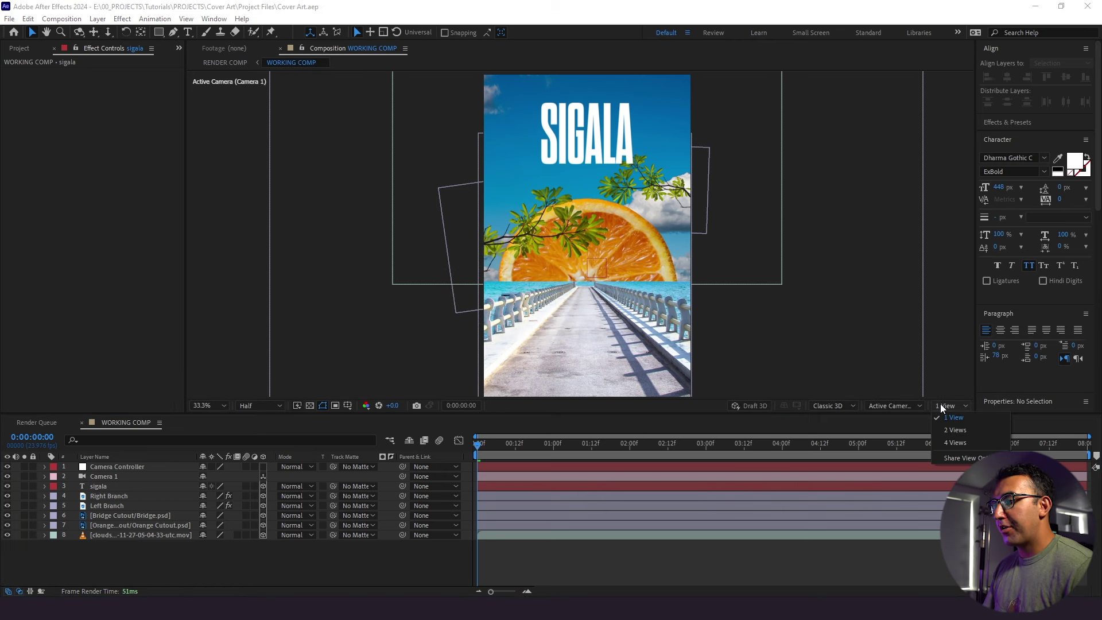
pyautogui.click(955, 430)
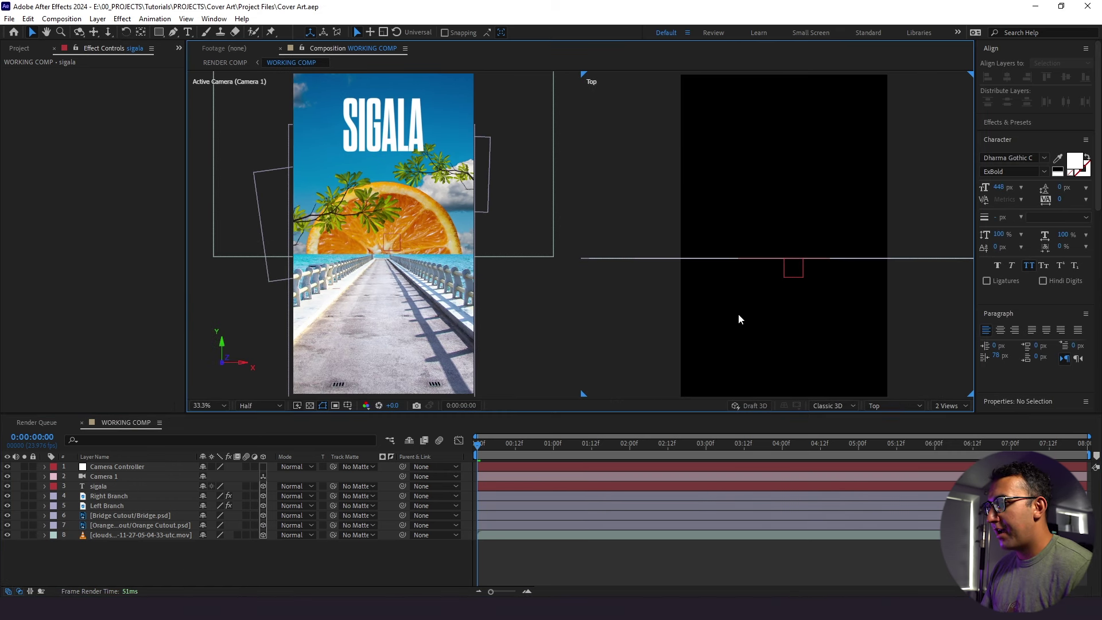
pyautogui.press(',')
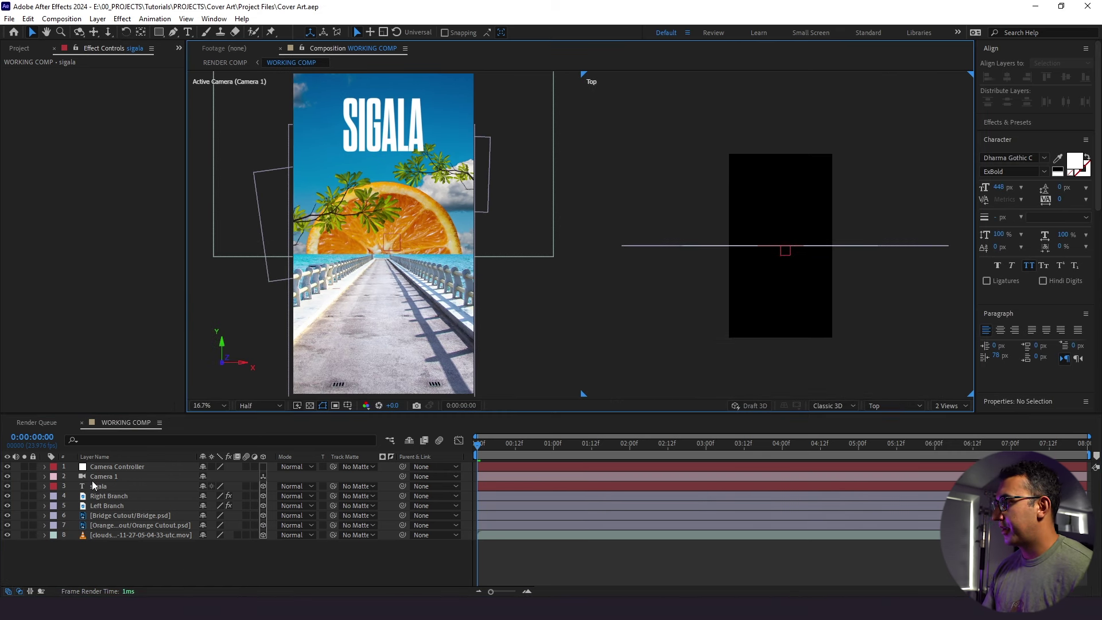
pyautogui.click(104, 476)
pyautogui.press(',')
pyautogui.moveTo(729, 320); pyautogui.dragTo(708, 270)
pyautogui.press('.')
pyautogui.moveTo(661, 238); pyautogui.dragTo(669, 237)
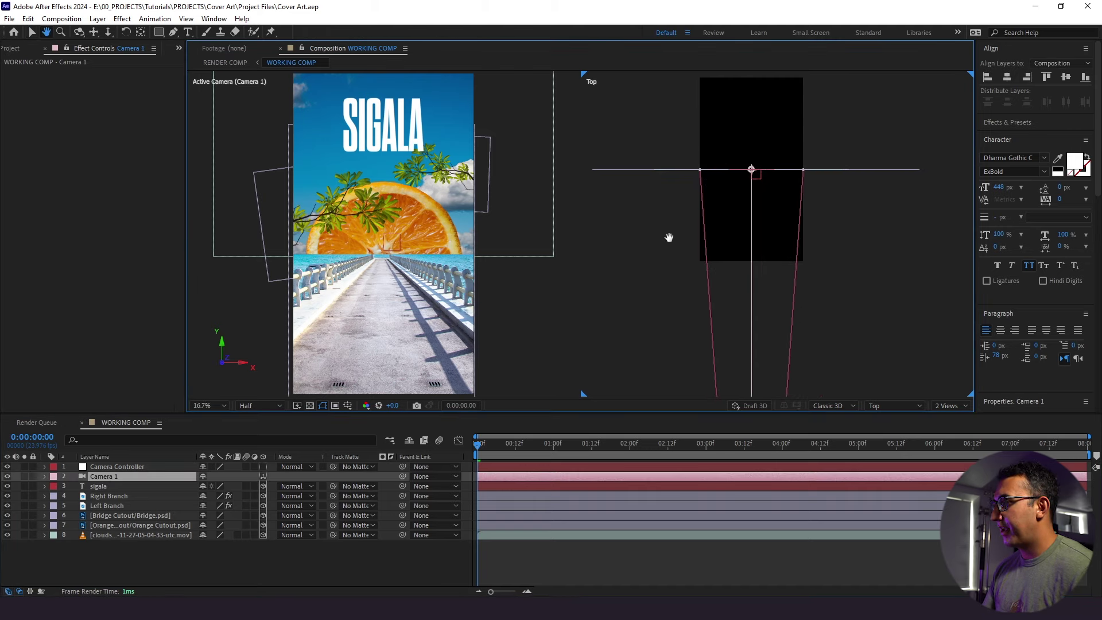
# Step: Select each layer in turn to check its depth placement in the Top view
pyautogui.press('v')
pyautogui.click(98, 491)
pyautogui.click(103, 495)
pyautogui.click(103, 506)
pyautogui.click(104, 514)
pyautogui.click(105, 525)
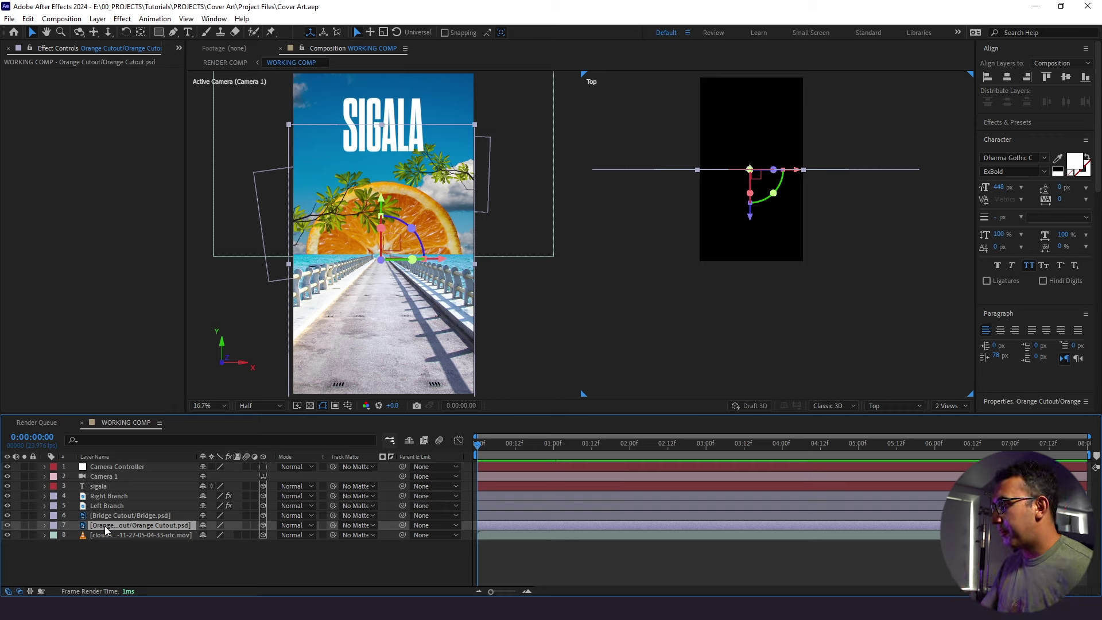
# Step: Push the clouds layer back to Z position 20000
pyautogui.click(109, 535)
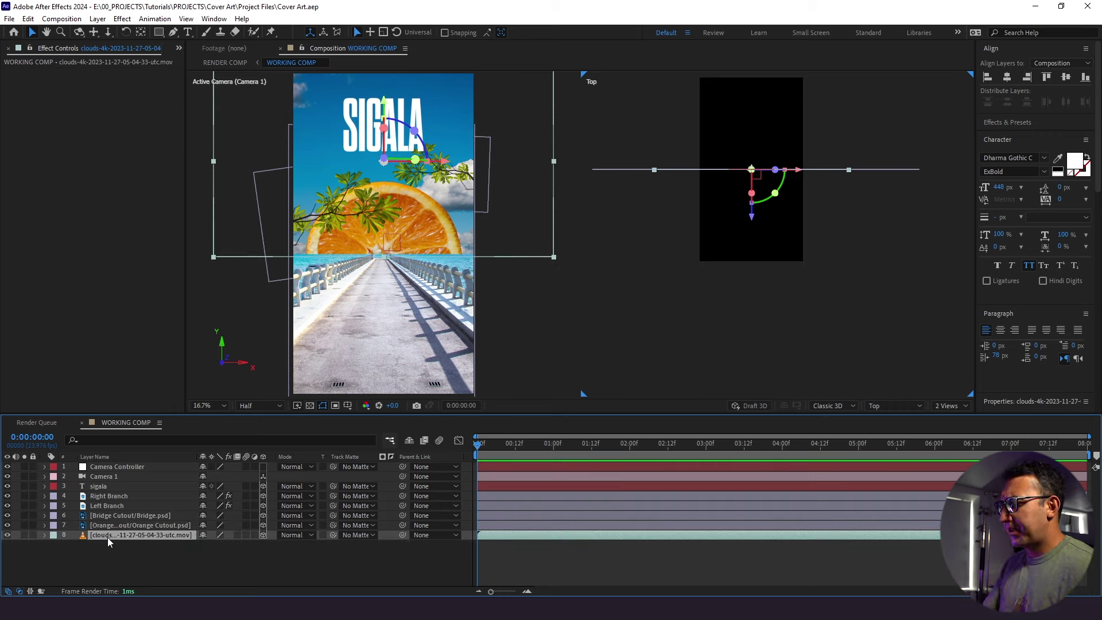
pyautogui.press('p')
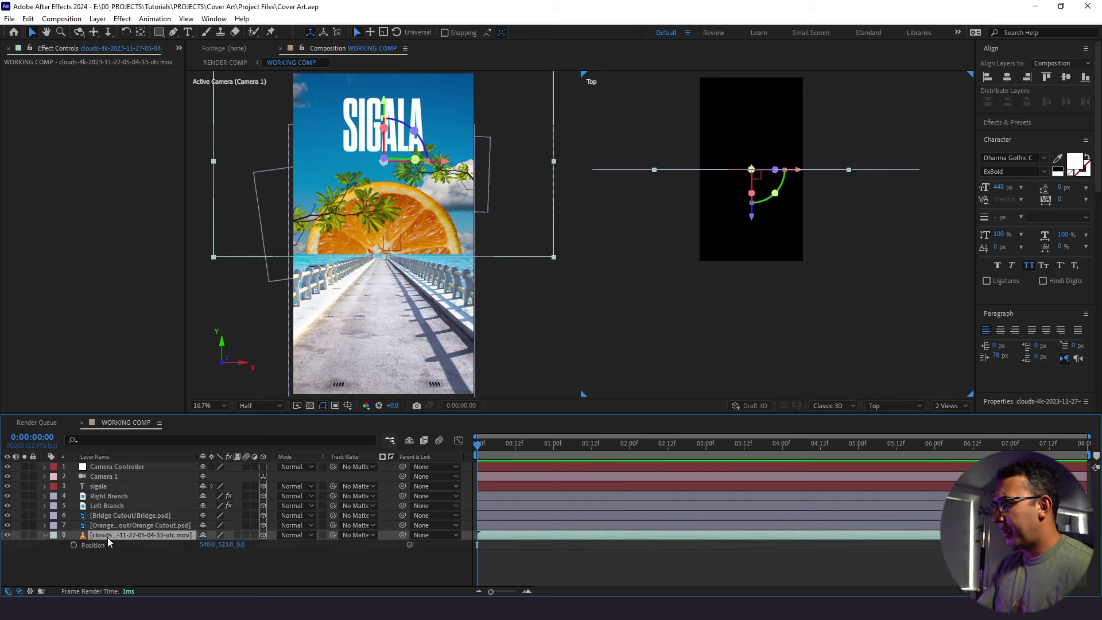
pyautogui.click(238, 544)
pyautogui.write('20000')
pyautogui.press('Return')
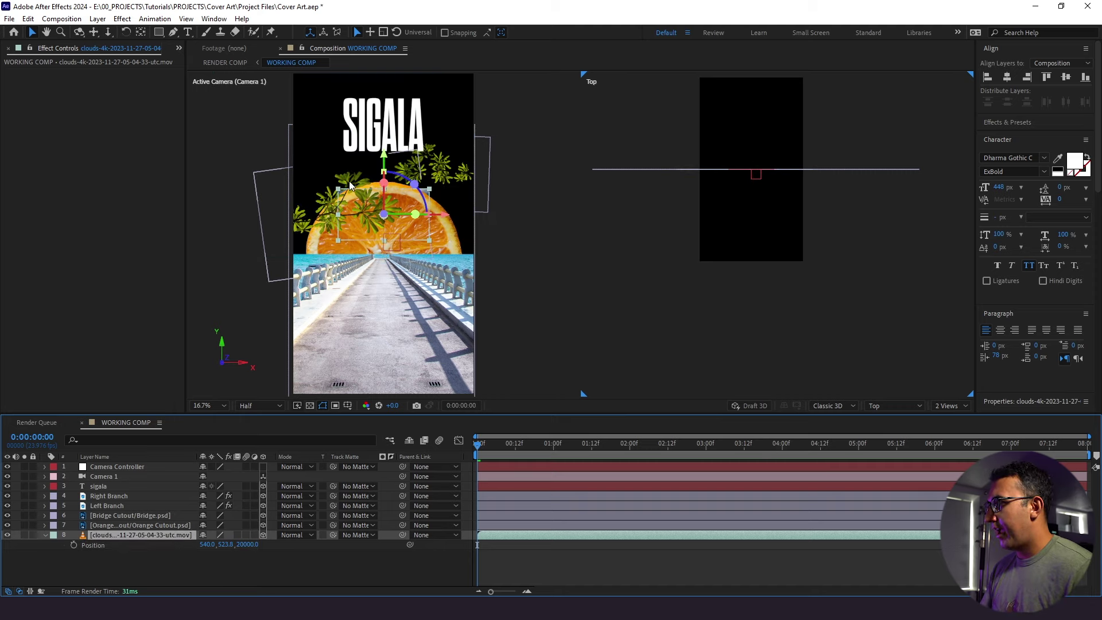
pyautogui.scroll(-6, 723, 174)
pyautogui.press('h')
pyautogui.moveTo(726, 181); pyautogui.dragTo(693, 267)
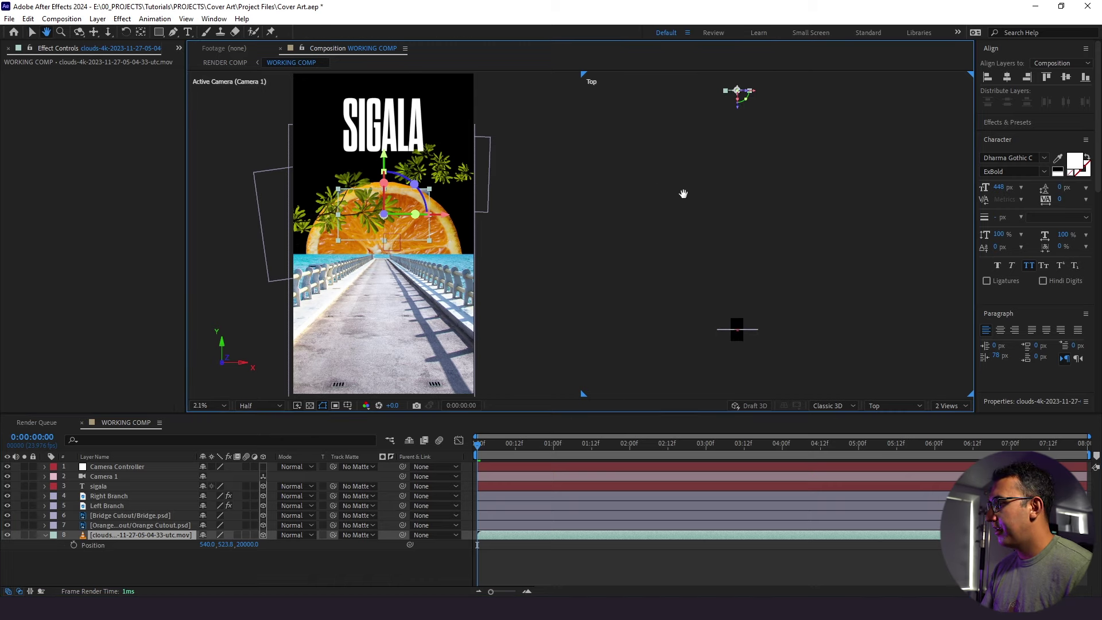
pyautogui.hotkey('shift', '/')
pyautogui.press('v')
# Step: Scale the clouds layer to 205% and raise it higher in the camera view
pyautogui.press('s')
pyautogui.moveTo(218, 545); pyautogui.dragTo(321, 545)
pyautogui.click(323, 154)
pyautogui.moveTo(323, 154); pyautogui.dragTo(324, 109)
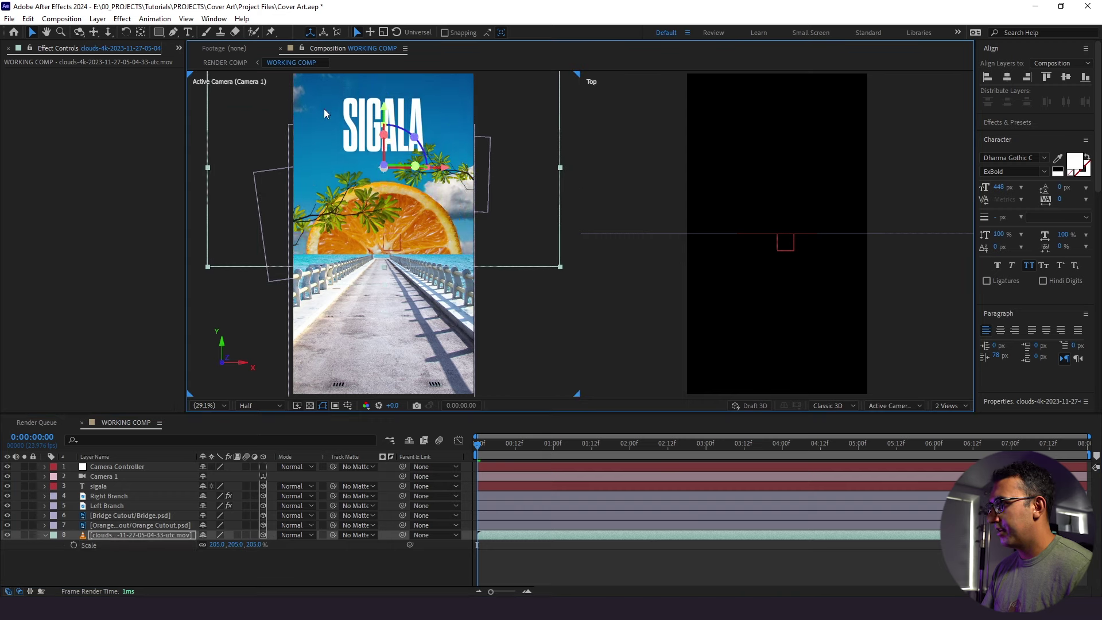
# Step: Move the Orange Cutout back to Z 10000 and scale it to 57%
pyautogui.click(126, 526)
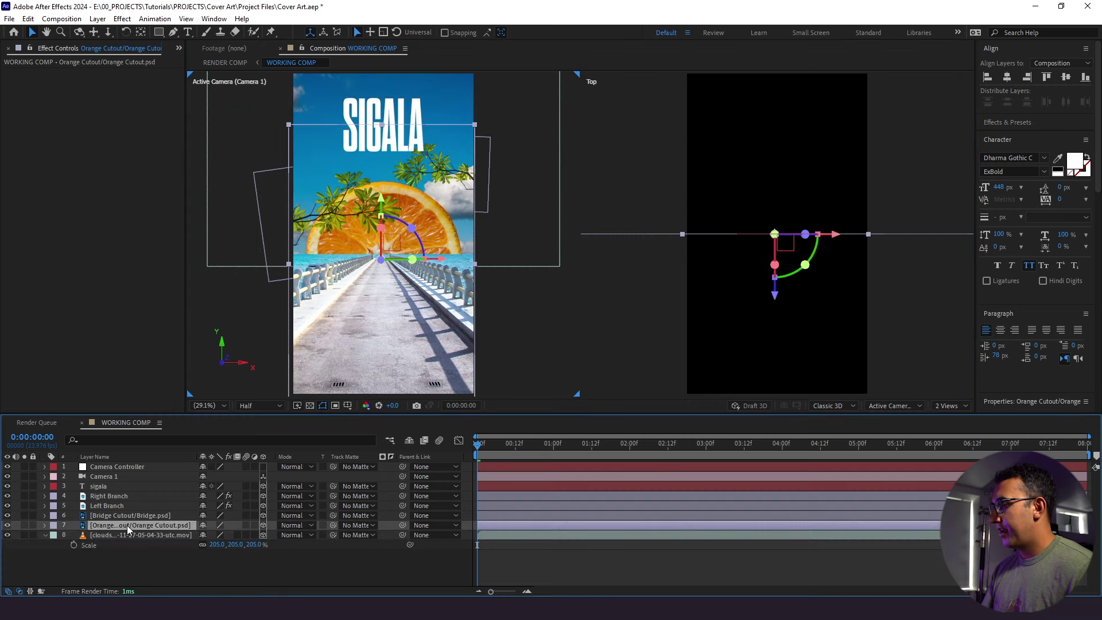
pyautogui.press('p')
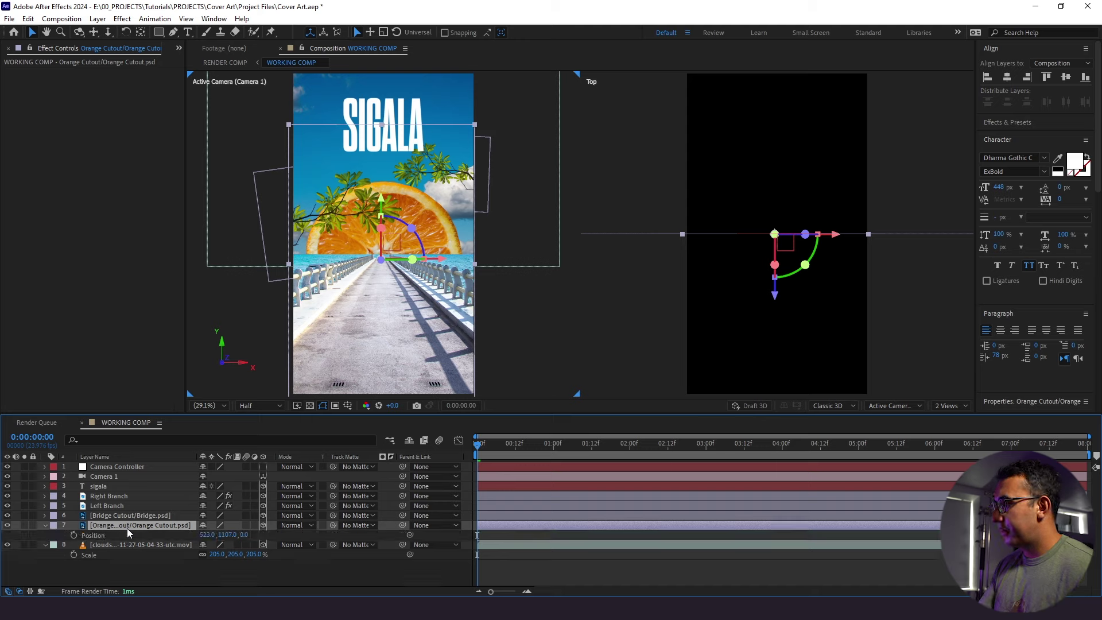
pyautogui.click(244, 535)
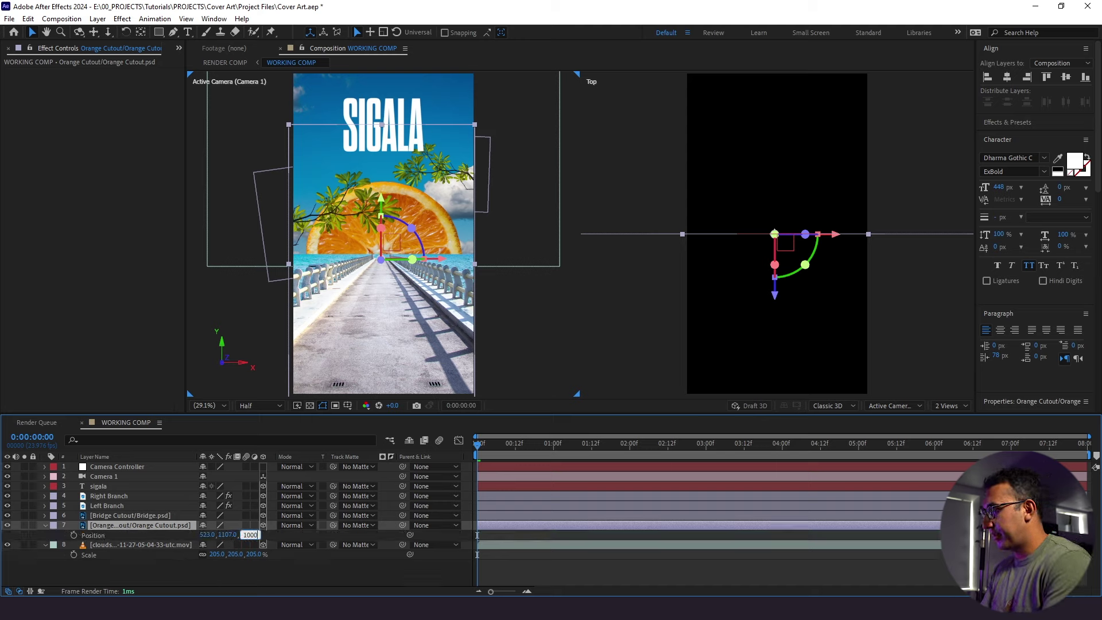
pyautogui.write('10000')
pyautogui.press('Return')
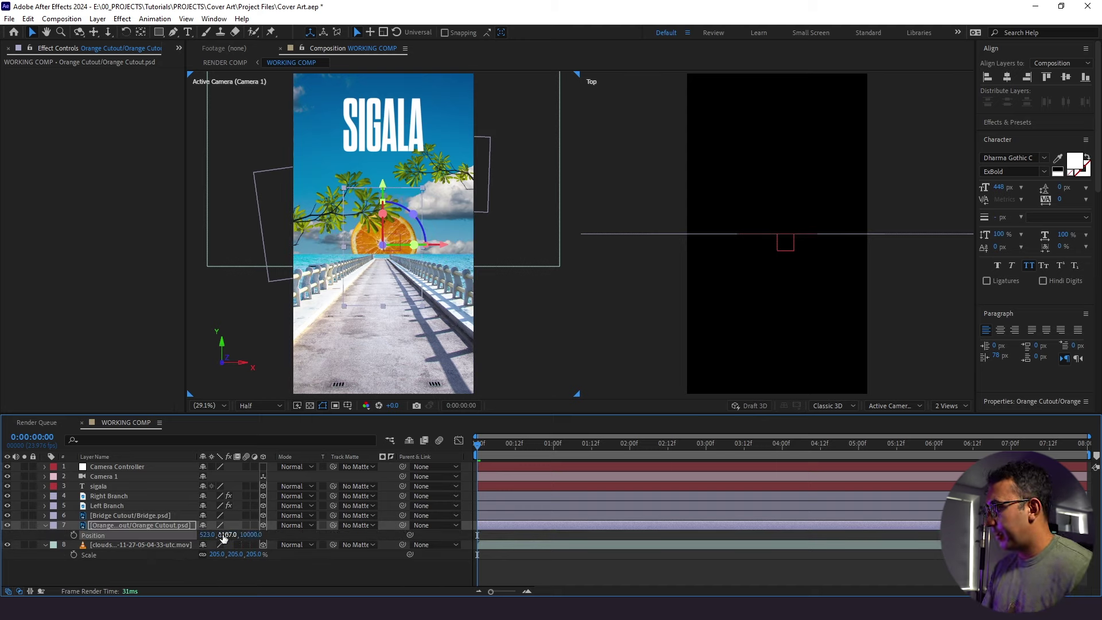
pyautogui.scroll(-10, 750, 312)
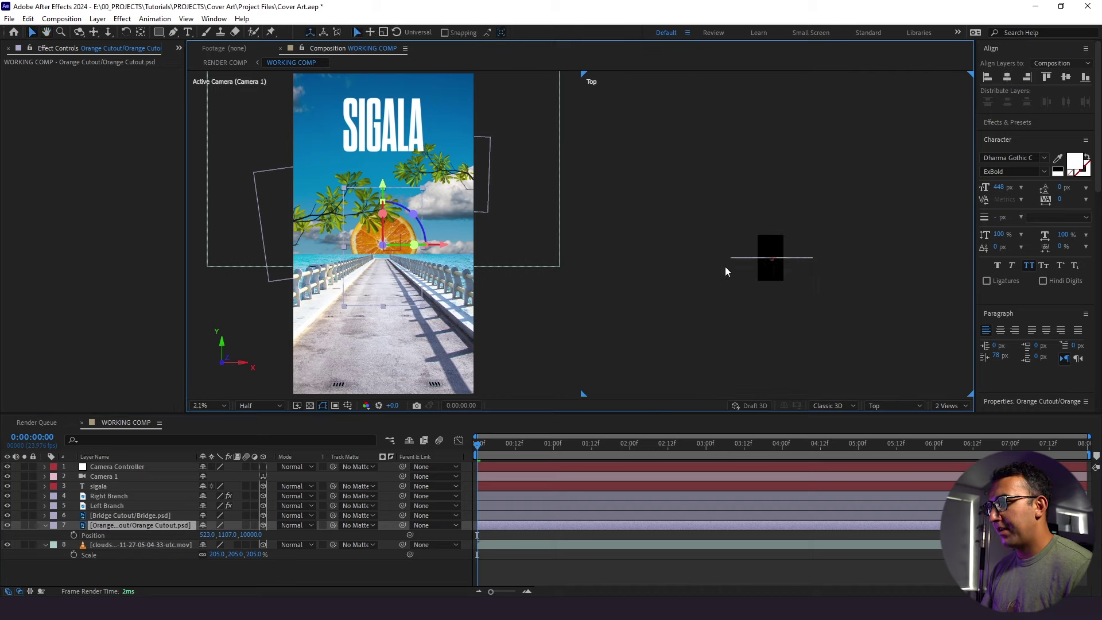
pyautogui.scroll(7, 773, 220)
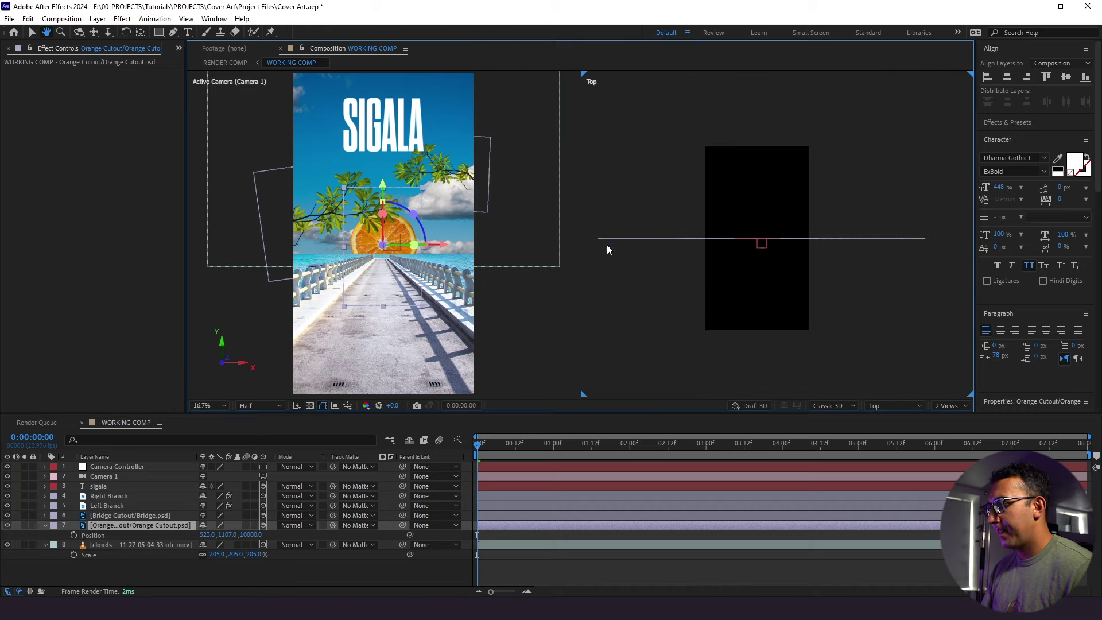
pyautogui.press('s')
pyautogui.moveTo(213, 534); pyautogui.dragTo(228, 534)
pyautogui.click(340, 233)
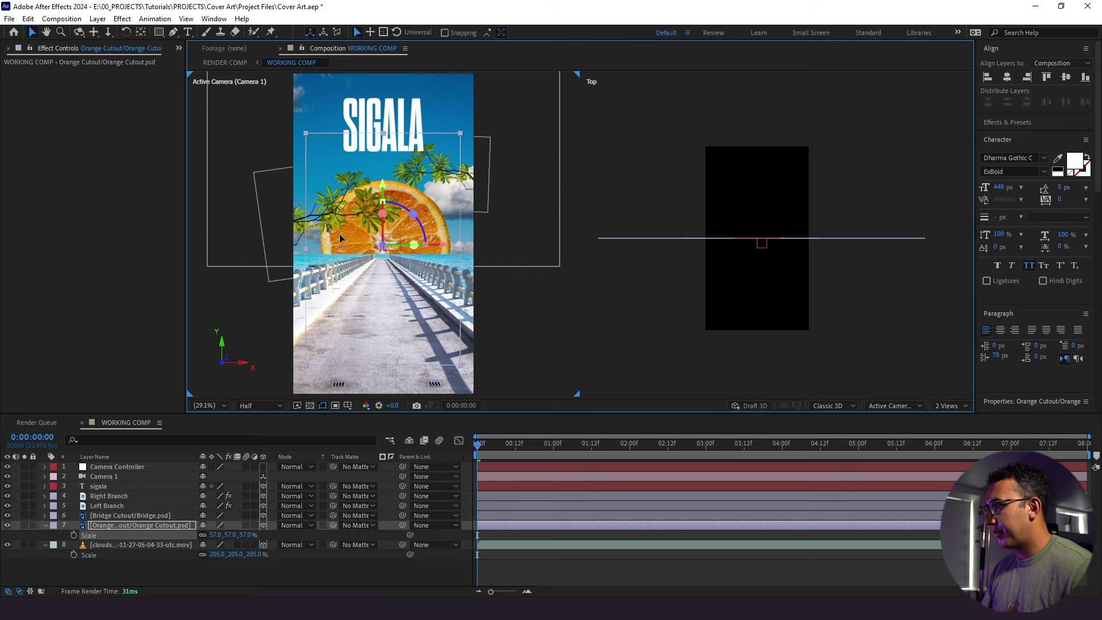
# Step: Set the Left Branch Z position to 1000 and the Right Branch Z to 5000
pyautogui.click(109, 506)
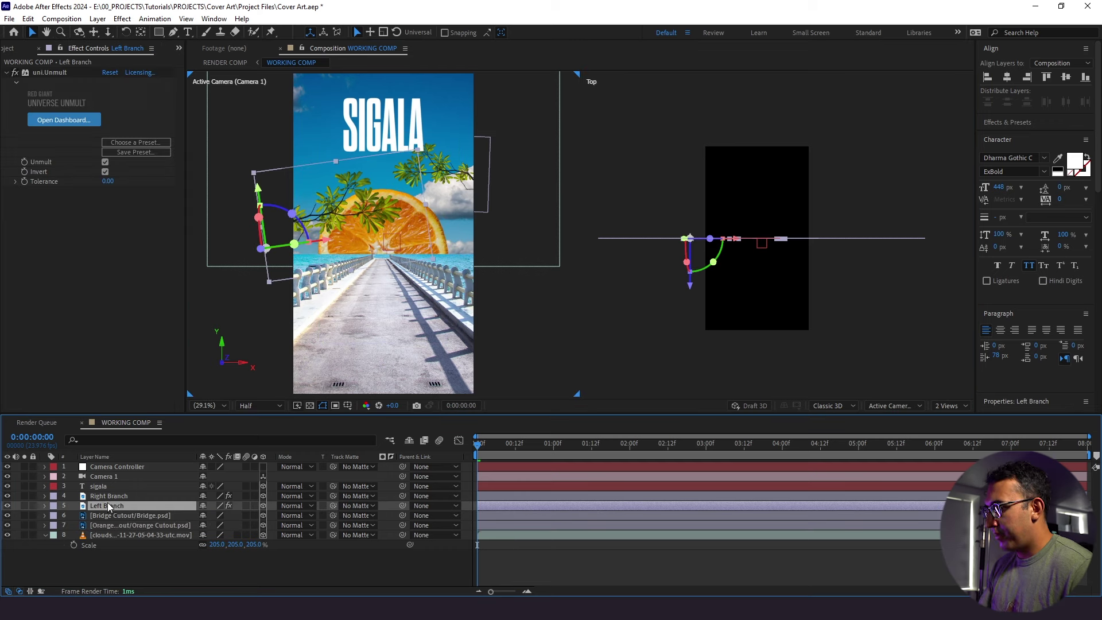
pyautogui.press('p')
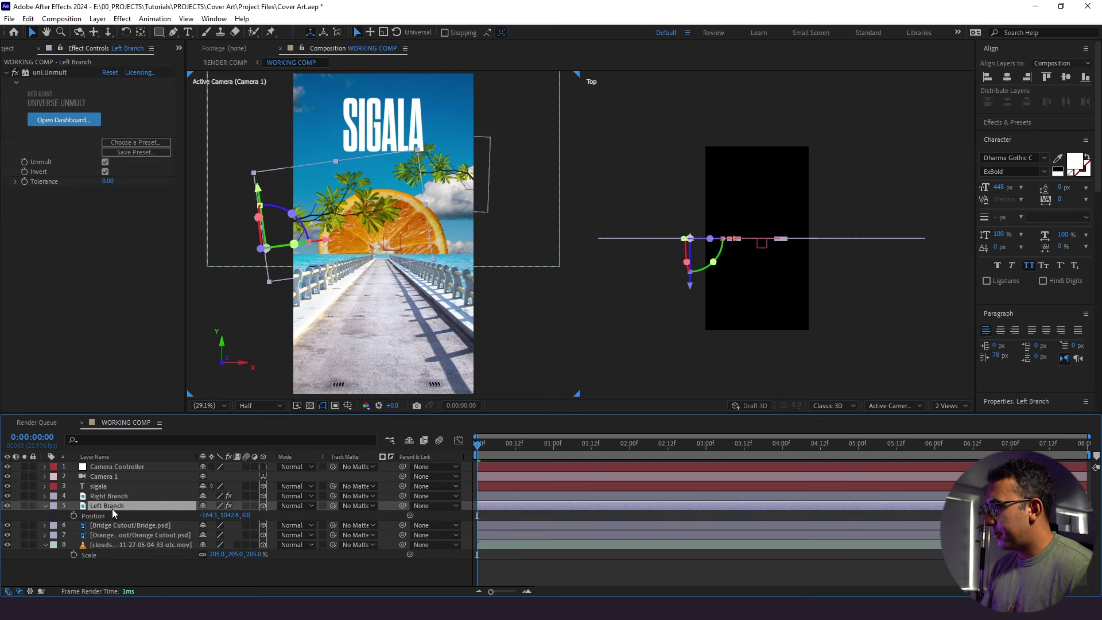
pyautogui.click(244, 516)
pyautogui.write('100')
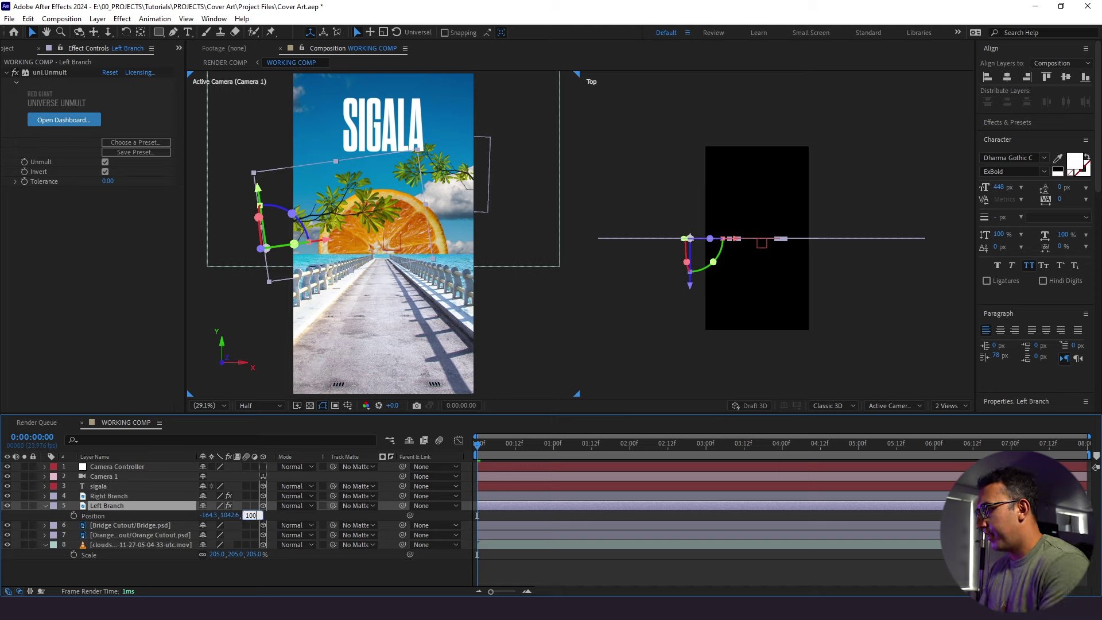
pyautogui.write('0')
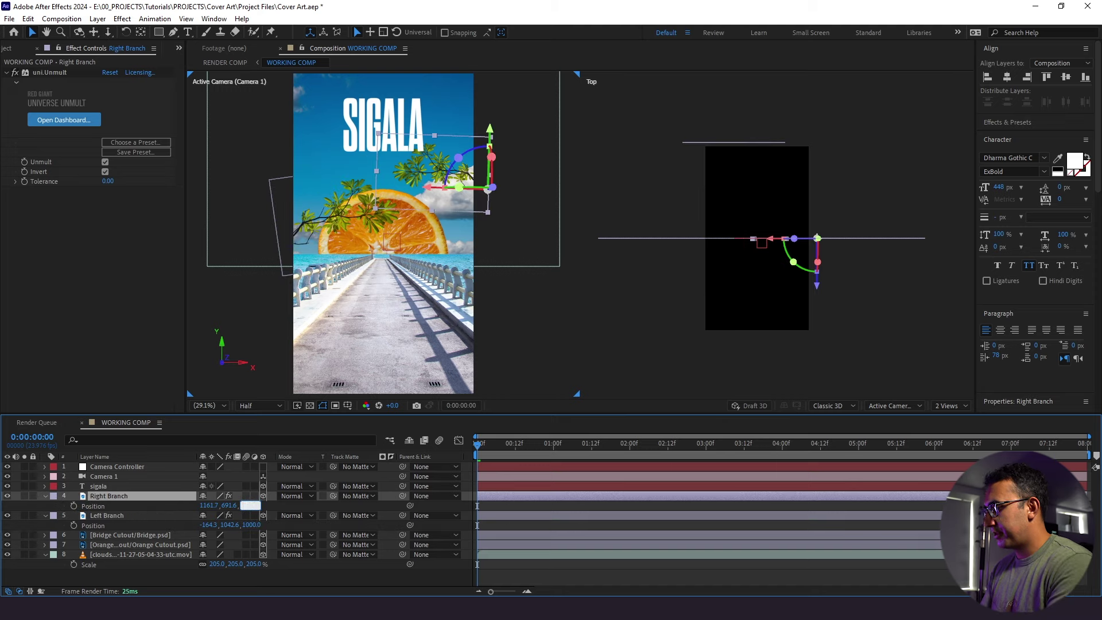
pyautogui.write('5000')
pyautogui.press('Return')
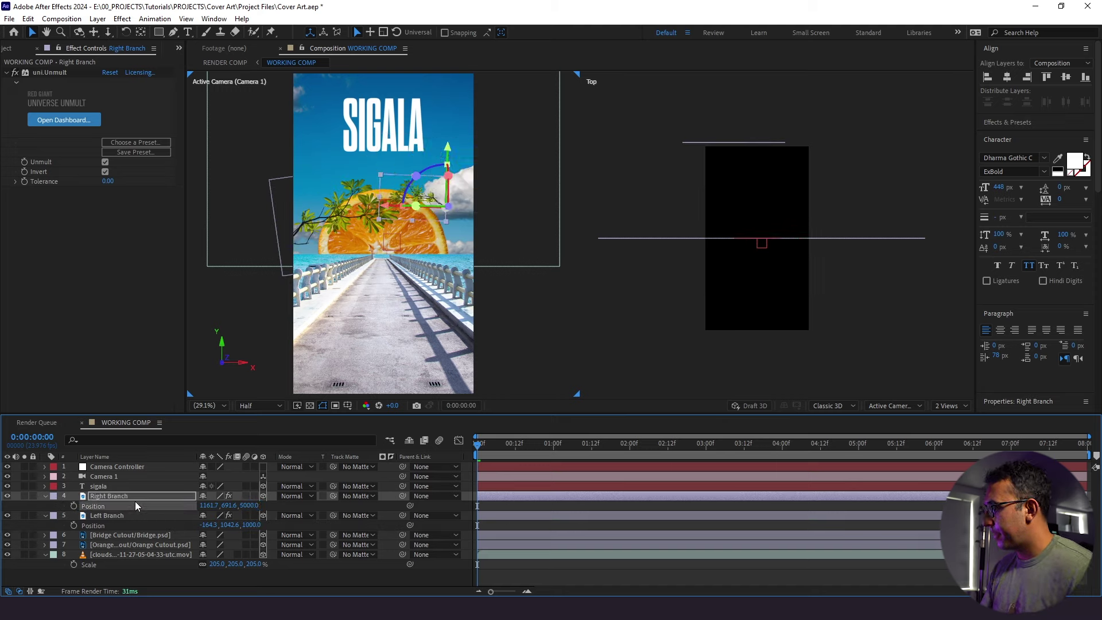
# Step: Push the SIGALA text layer back to Z position 7000
pyautogui.click(125, 487)
pyautogui.press('p')
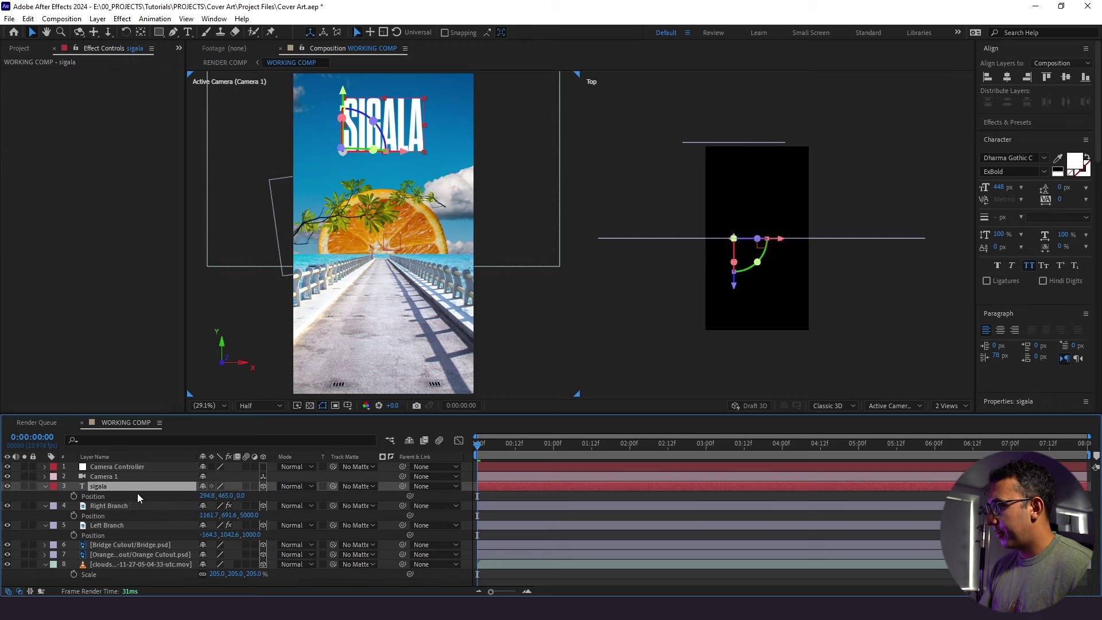
pyautogui.click(244, 496)
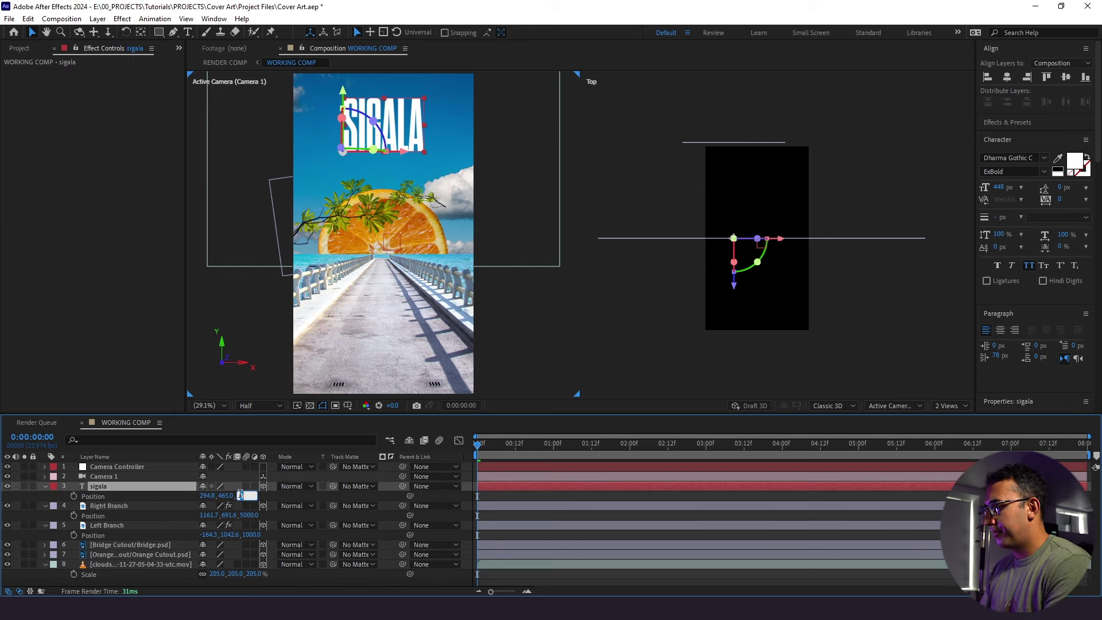
pyautogui.write('7000')
pyautogui.press('Return')
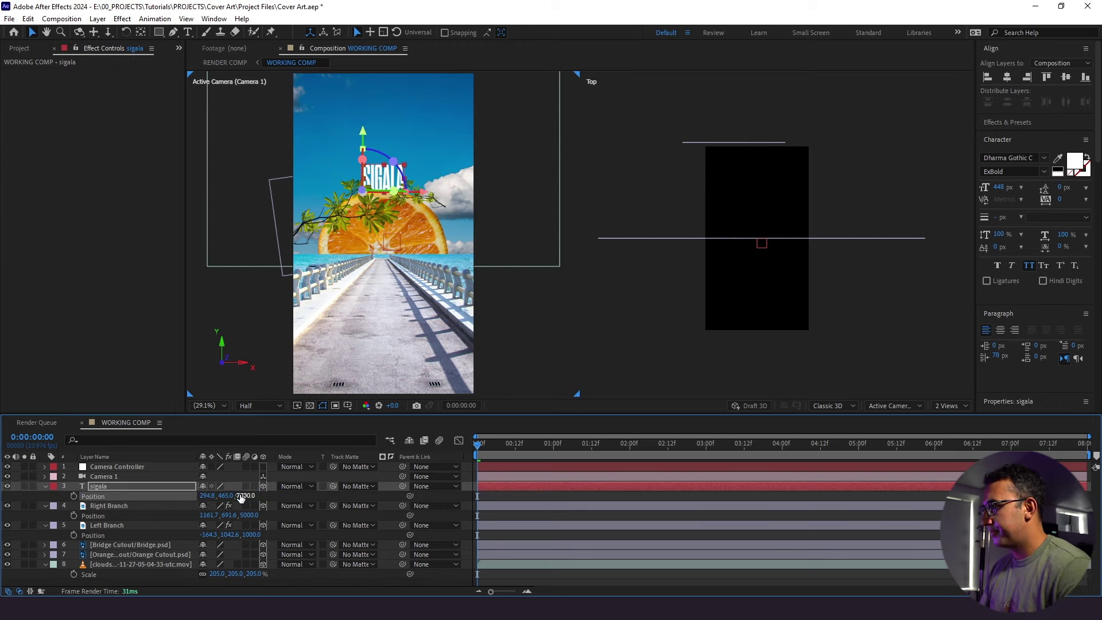
pyautogui.click(139, 487)
# Step: Scale the SIGALA text to 189% and move it toward the top of the frame
pyautogui.press('s')
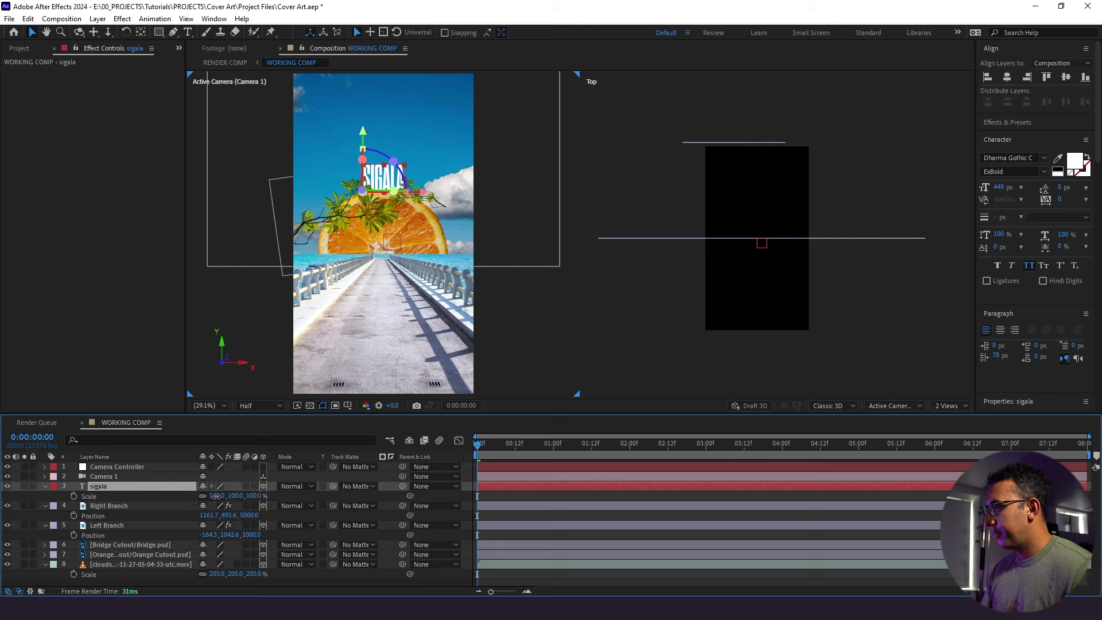
pyautogui.moveTo(219, 496); pyautogui.dragTo(267, 496)
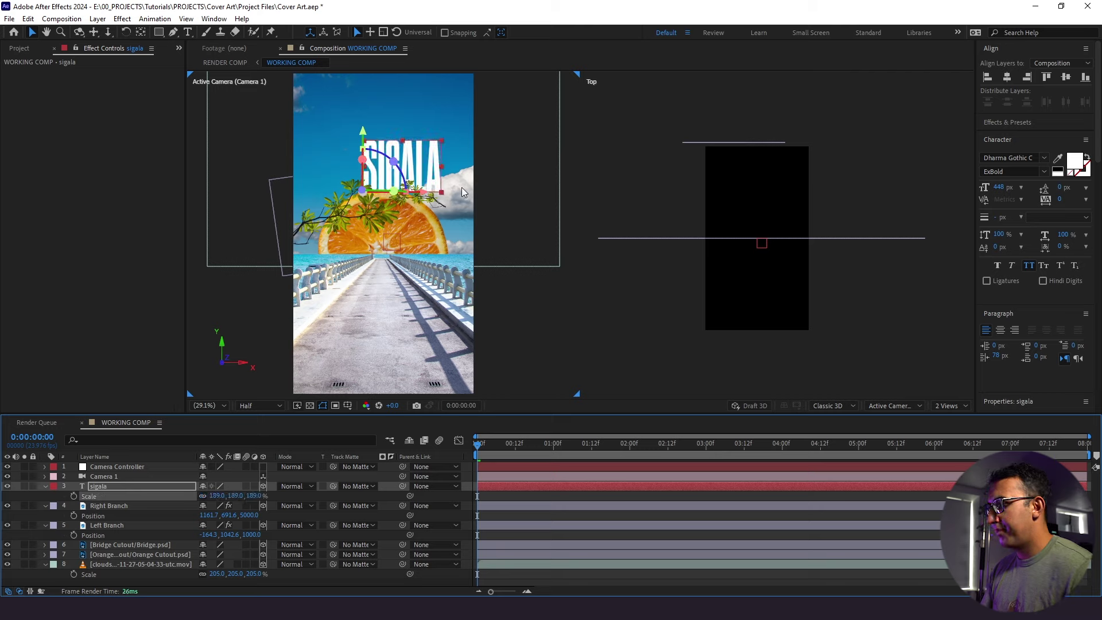
pyautogui.moveTo(385, 150); pyautogui.dragTo(366, 133)
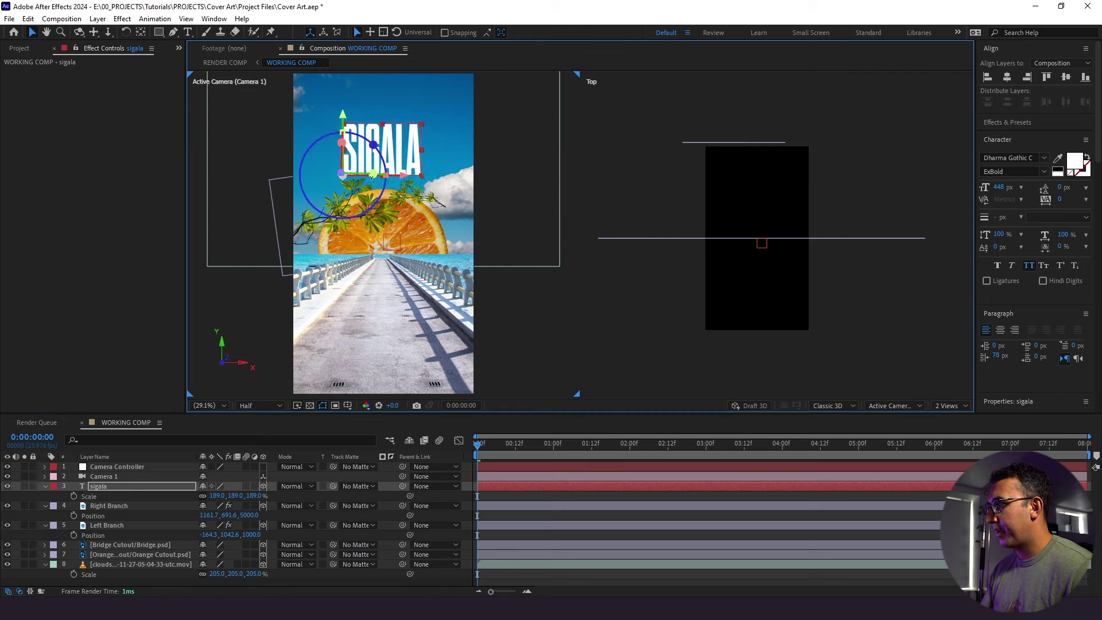
# Step: Return to a single fitted Active Camera view and reveal Right Branch's Scale
pyautogui.click(114, 505)
pyautogui.scroll(-6, 721, 236)
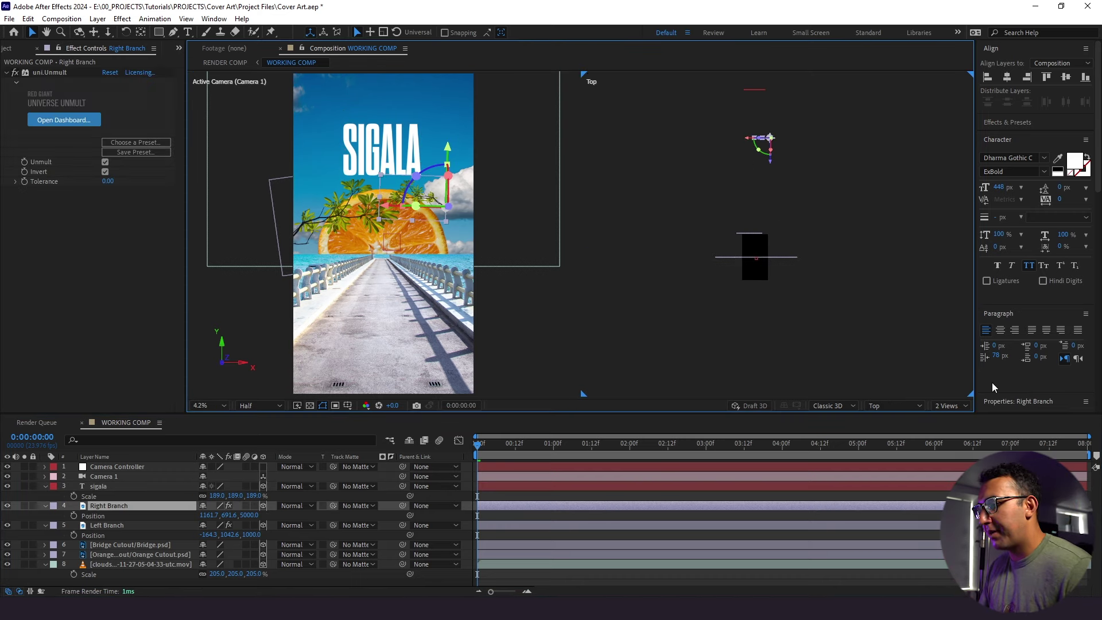
pyautogui.click(950, 406)
pyautogui.click(952, 417)
pyautogui.click(215, 405)
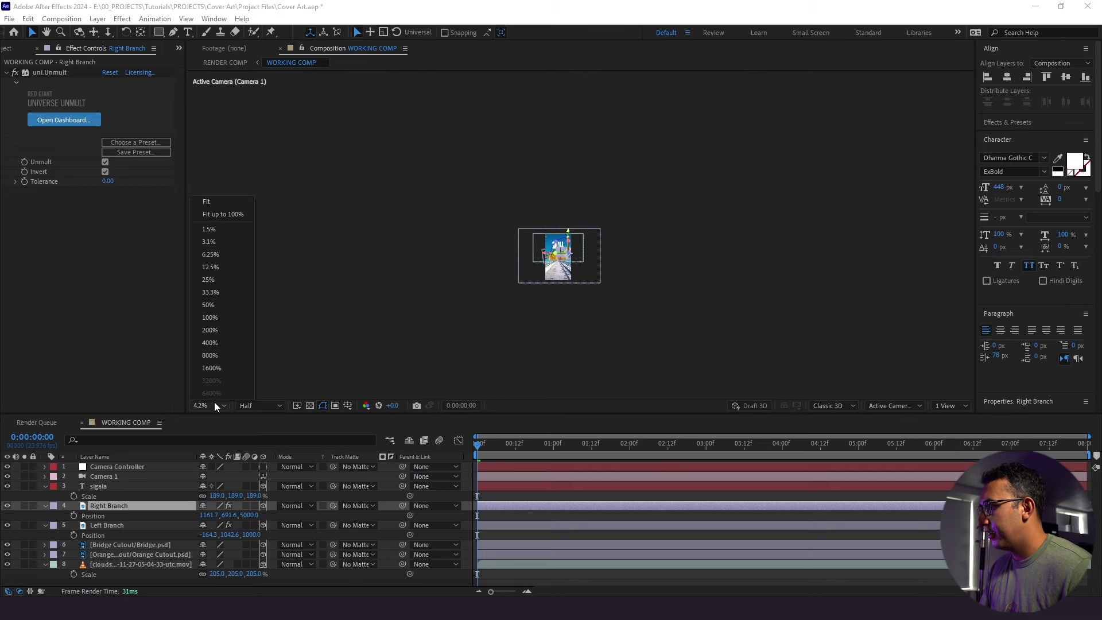
pyautogui.click(202, 201)
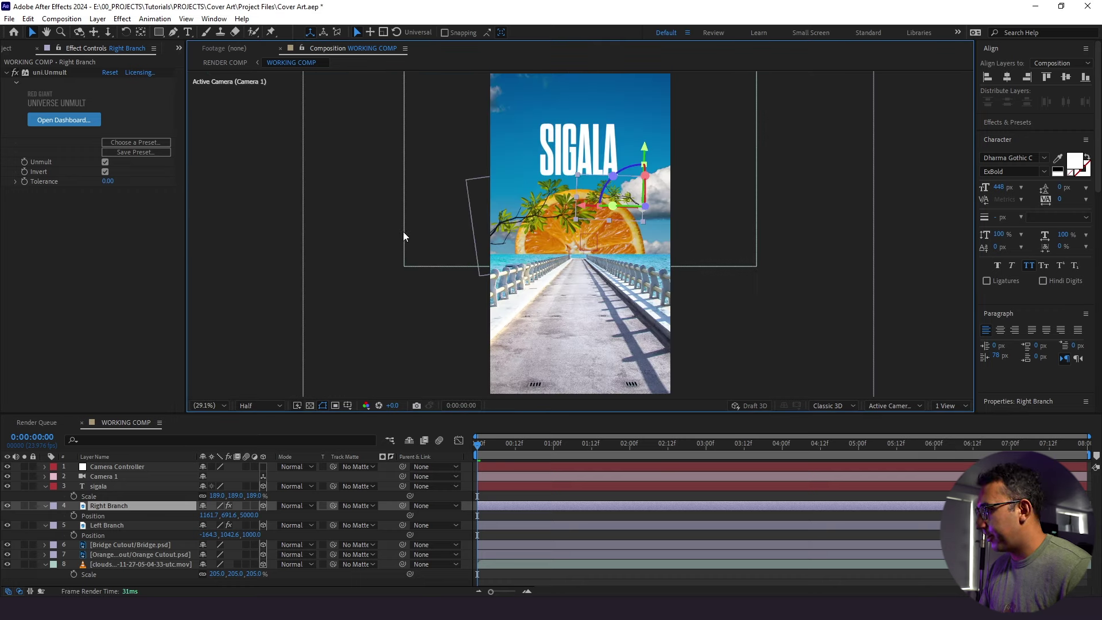
pyautogui.press('s')
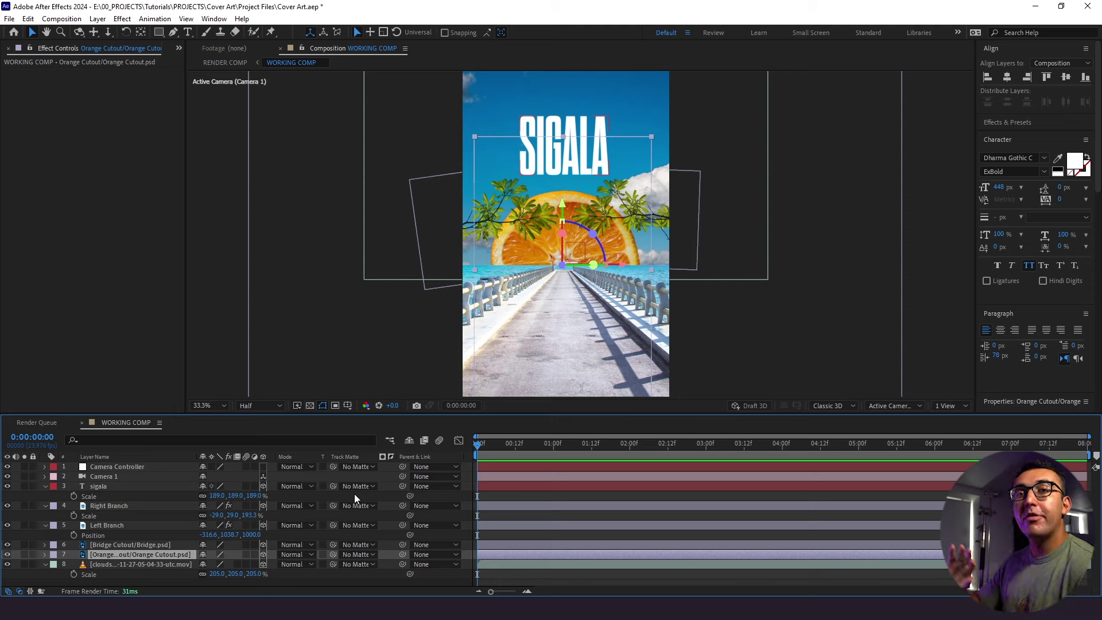
# Step: Solo the Orange Cutout and keyframe its Z orientation from 0° at 0:00 to 90° at 3:00
pyautogui.click(24, 555)
pyautogui.press('r')
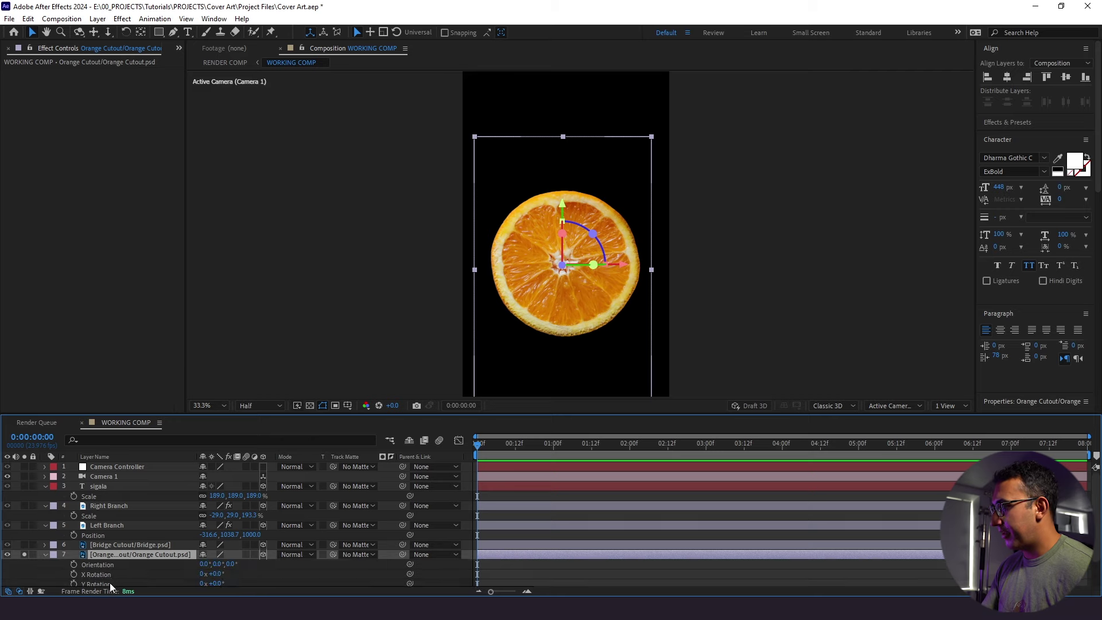
pyautogui.click(72, 565)
pyautogui.scroll(-3, 160, 559)
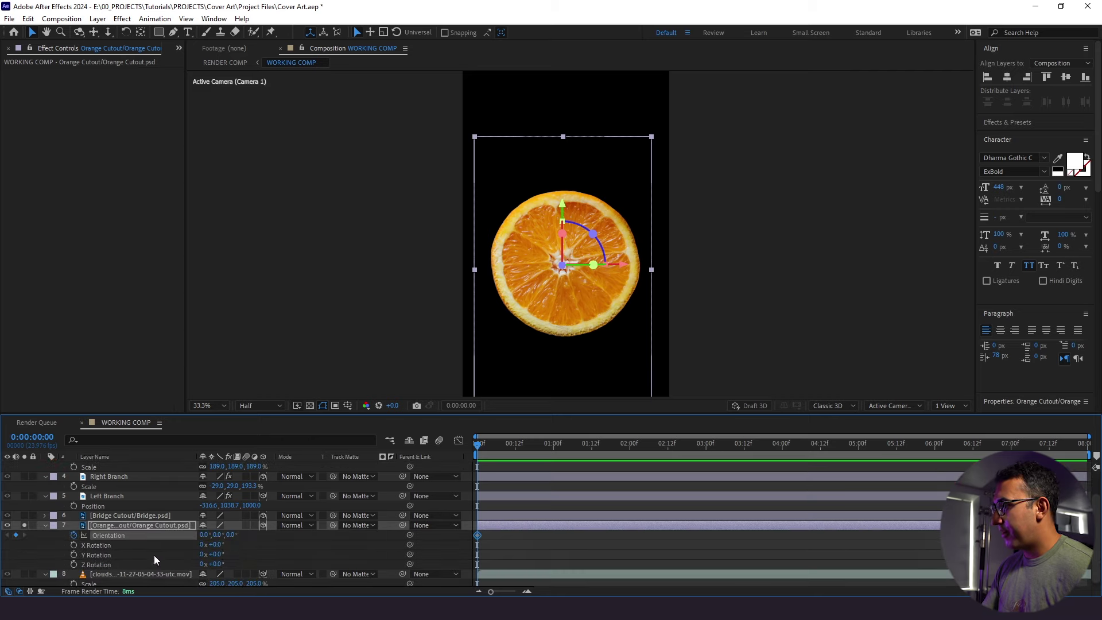
pyautogui.moveTo(529, 442); pyautogui.dragTo(707, 446)
pyautogui.click(229, 535)
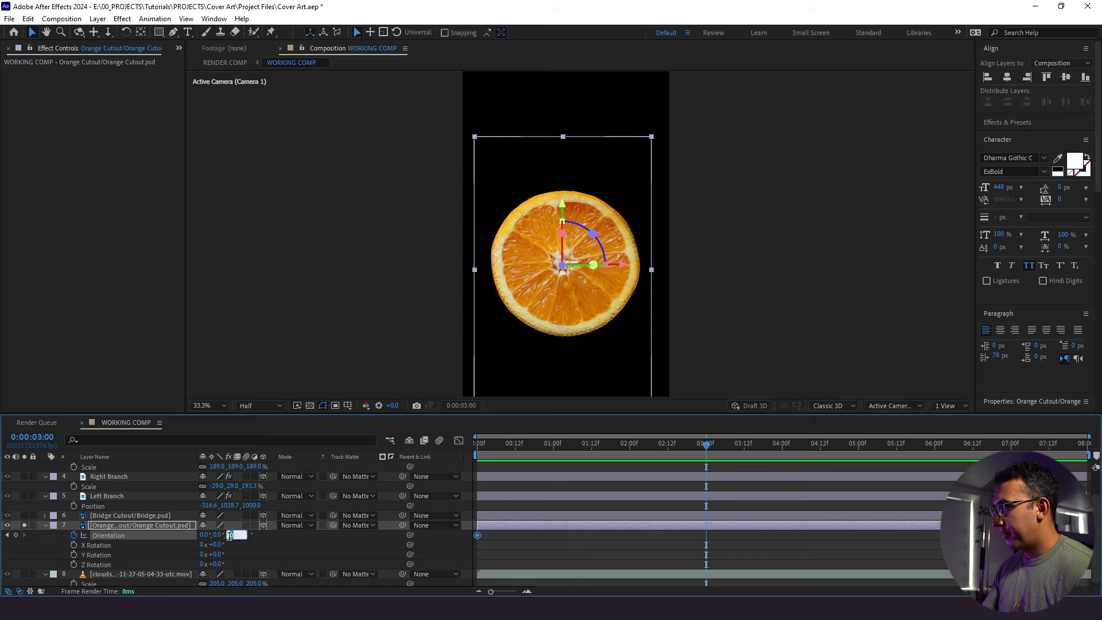
pyautogui.write('90')
pyautogui.press('Return')
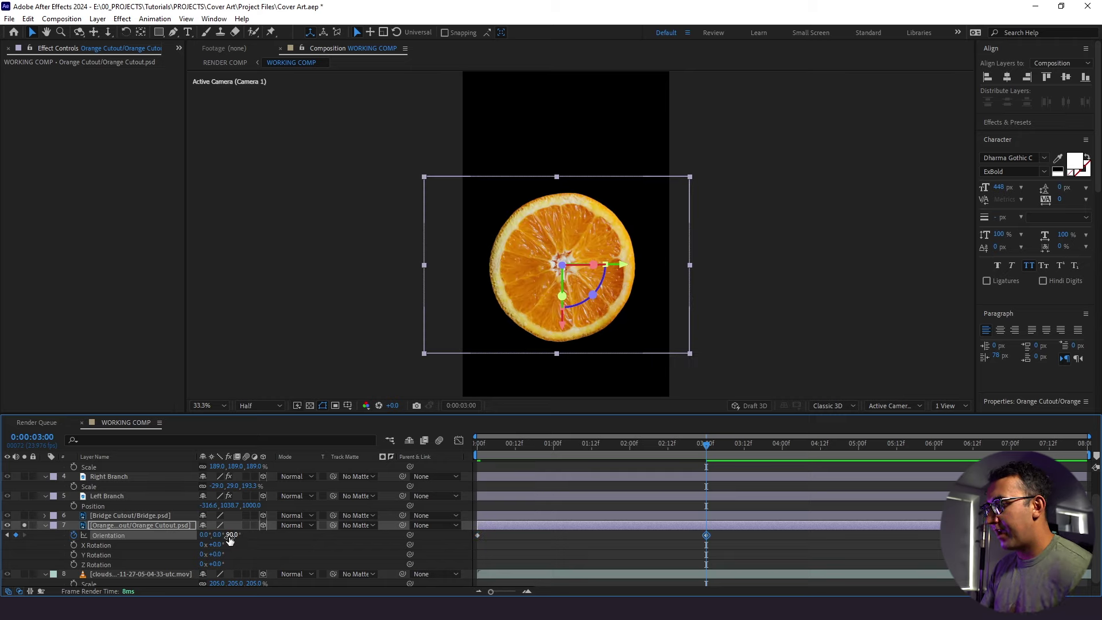
# Step: Preview the rotation and select both Orientation keyframes for easing
pyautogui.click(520, 539)
pyautogui.press('space')
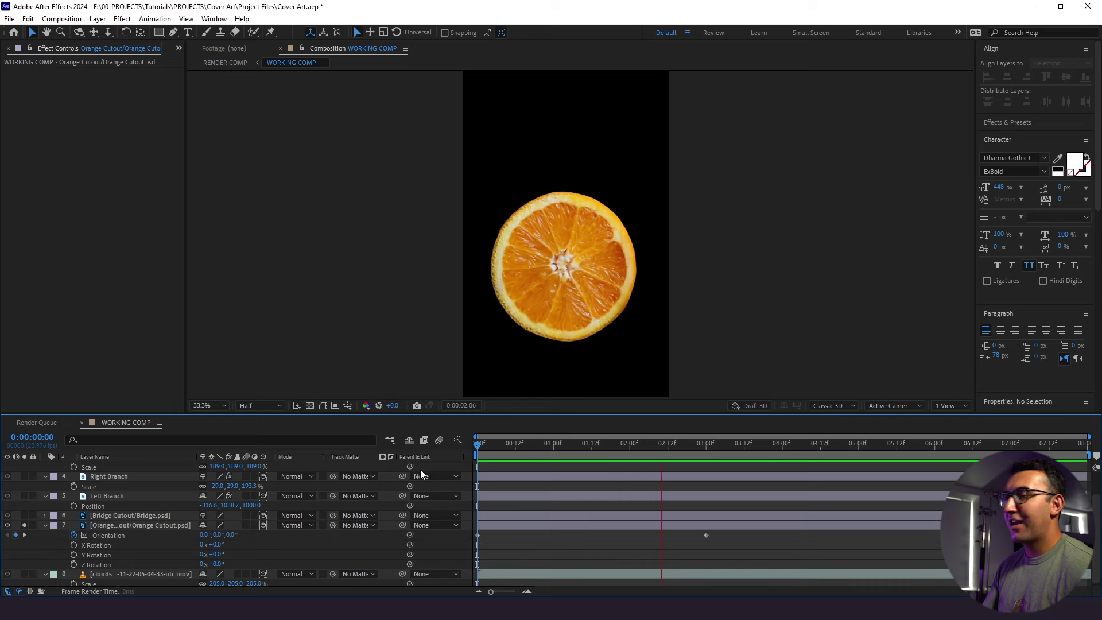
pyautogui.press('space')
pyautogui.click(108, 535)
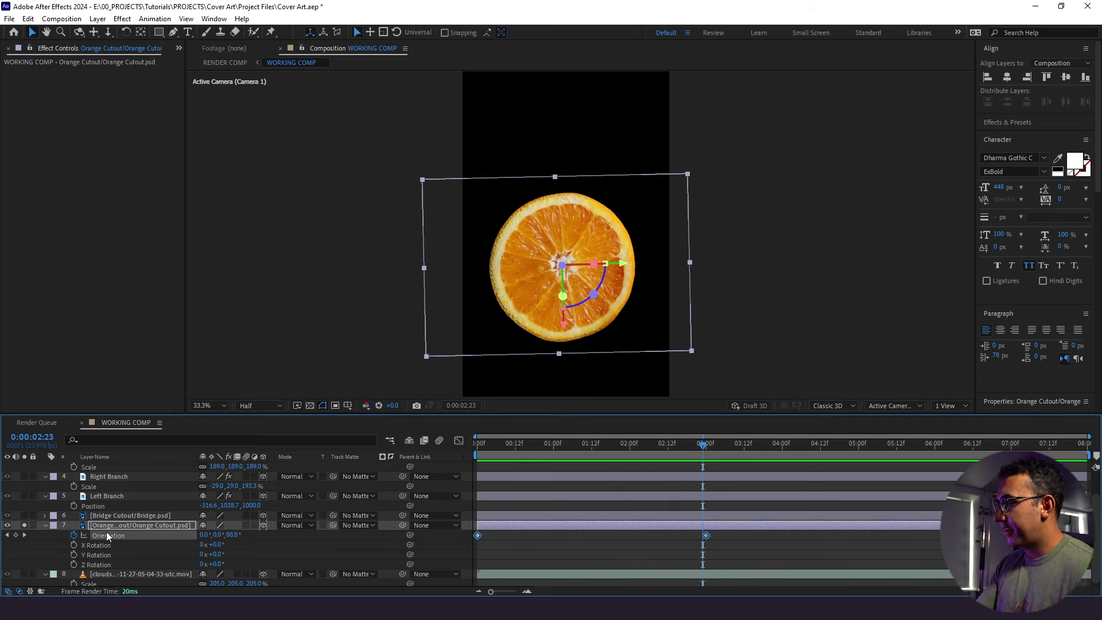
pyautogui.click(614, 552)
pyautogui.click(481, 462)
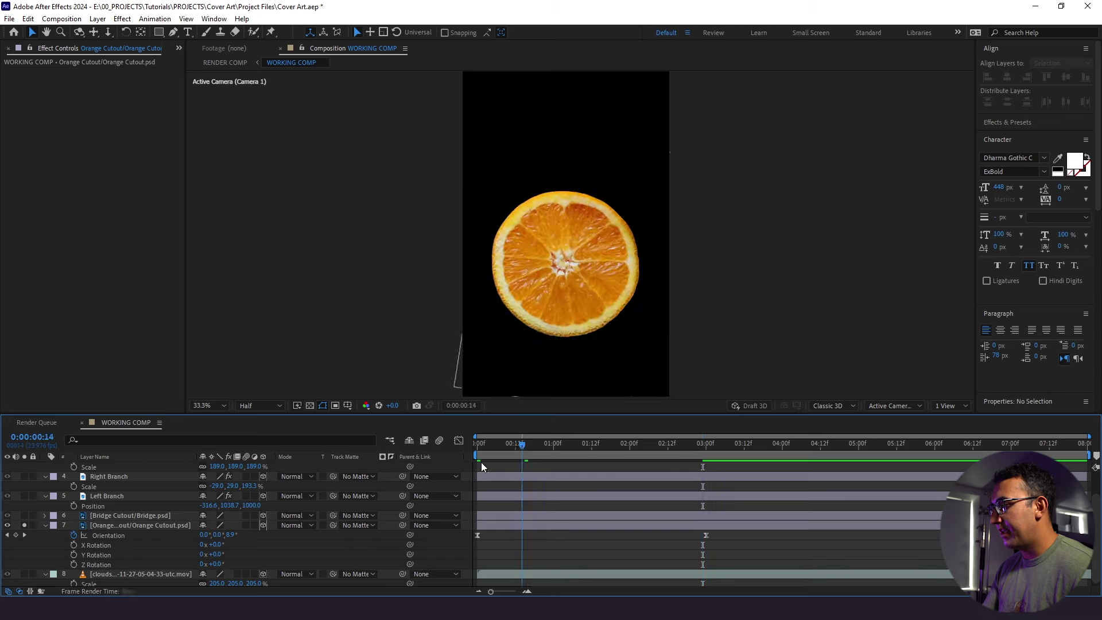
pyautogui.click(143, 536)
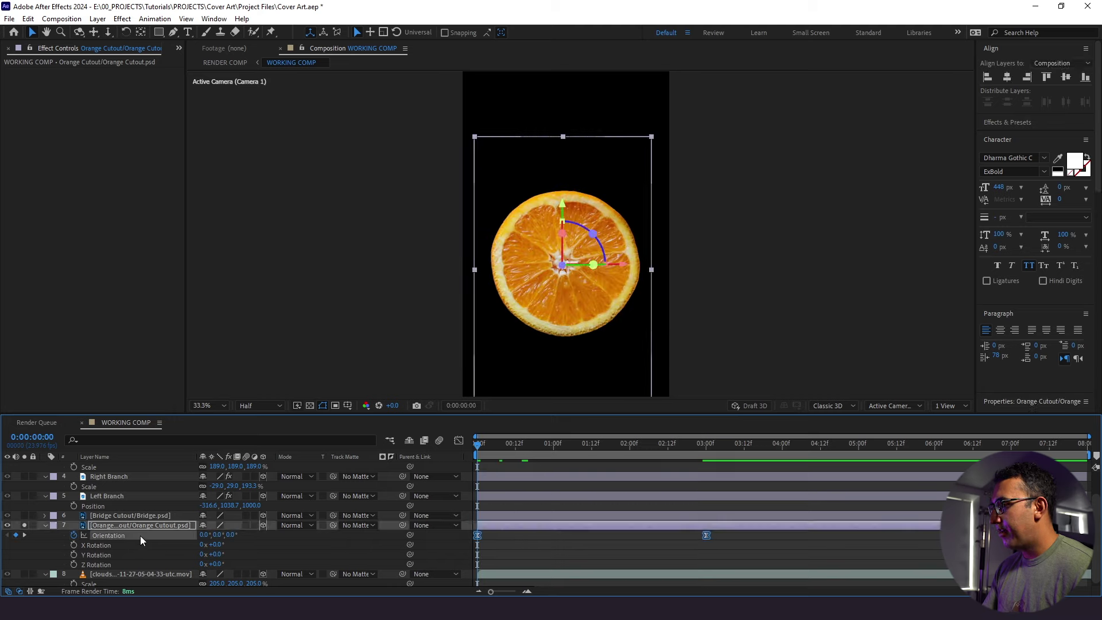
# Step: Lengthen the first keyframe's influence handle in the speed graph and preview the eased spin
pyautogui.click(459, 444)
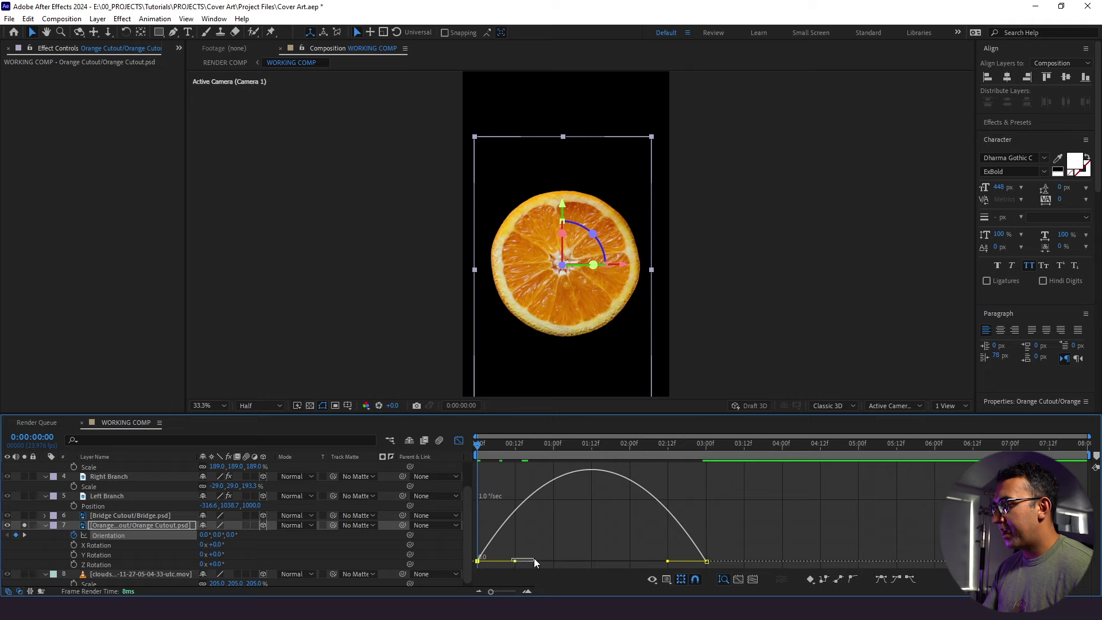
pyautogui.moveTo(514, 563); pyautogui.dragTo(560, 571)
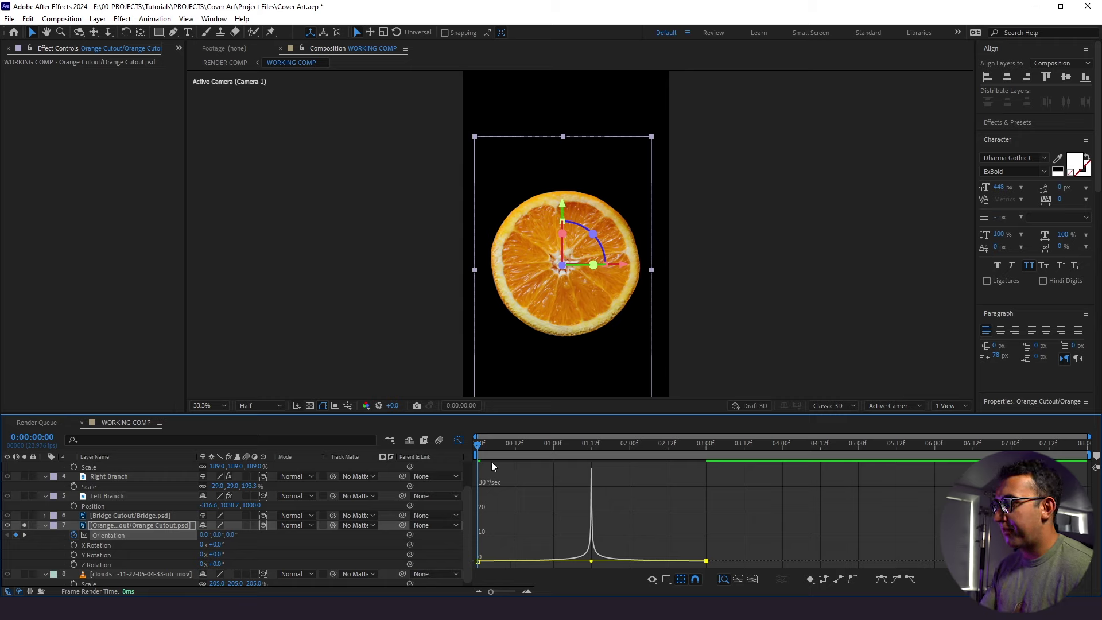
pyautogui.click(459, 441)
pyautogui.press('space')
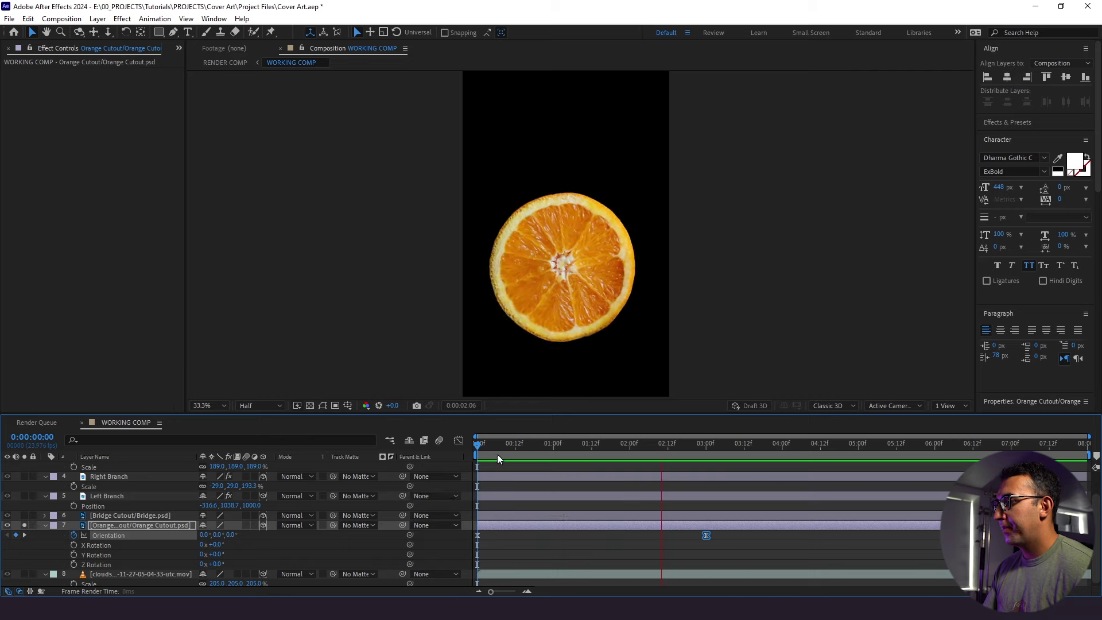
pyautogui.click(739, 545)
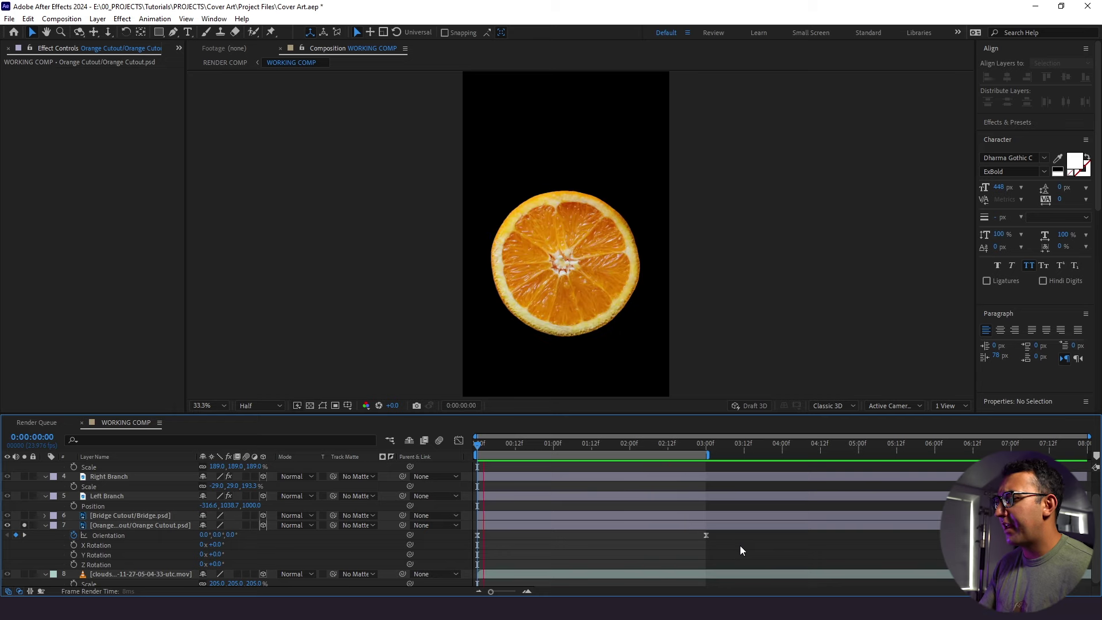
pyautogui.press('space')
# Step: With the Orientation keyframes selected, bring up the EaseCopy panel and the speed graph
pyautogui.click(91, 537)
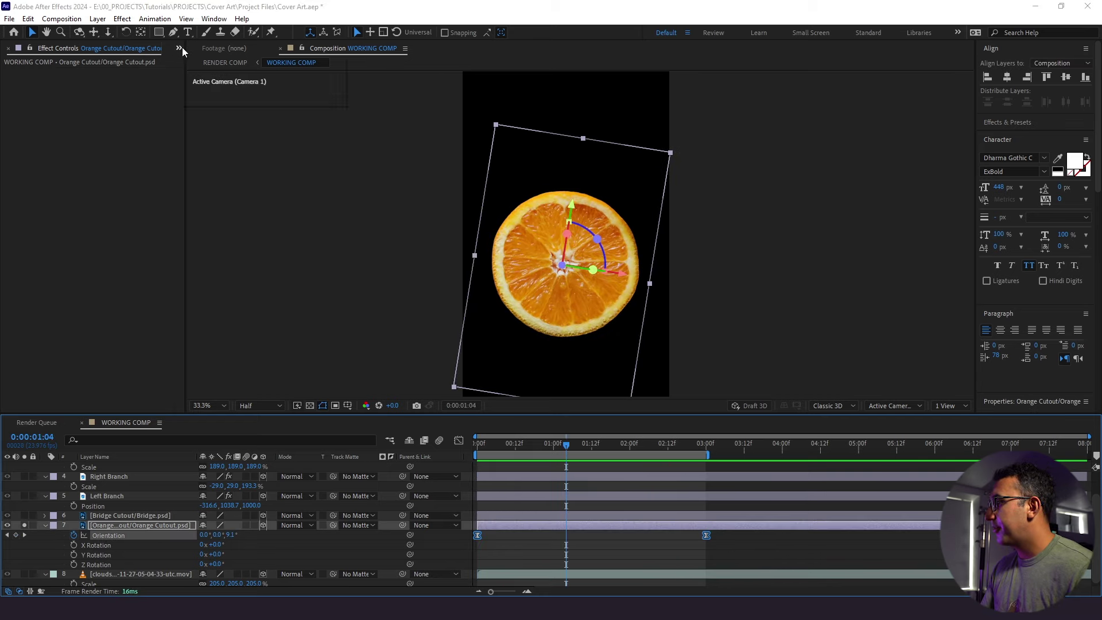
pyautogui.click(180, 48)
pyautogui.click(192, 66)
pyautogui.press('Home')
pyautogui.click(457, 446)
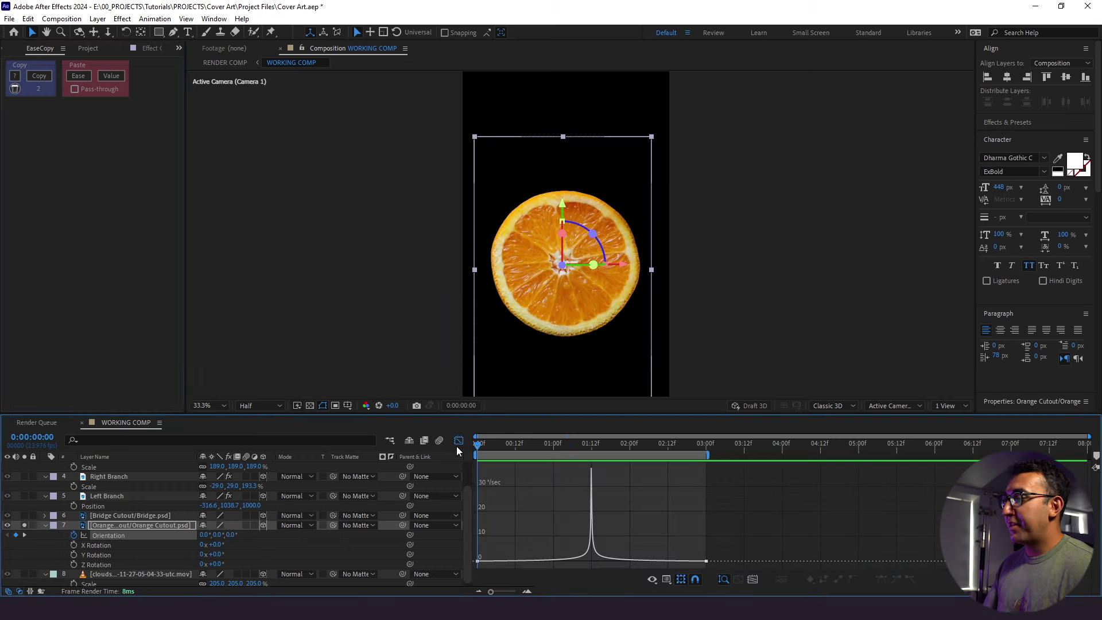
# Step: Apply the AutoFill effect to Left Branch and preview its growth from 10 frames in
pyautogui.click(458, 447)
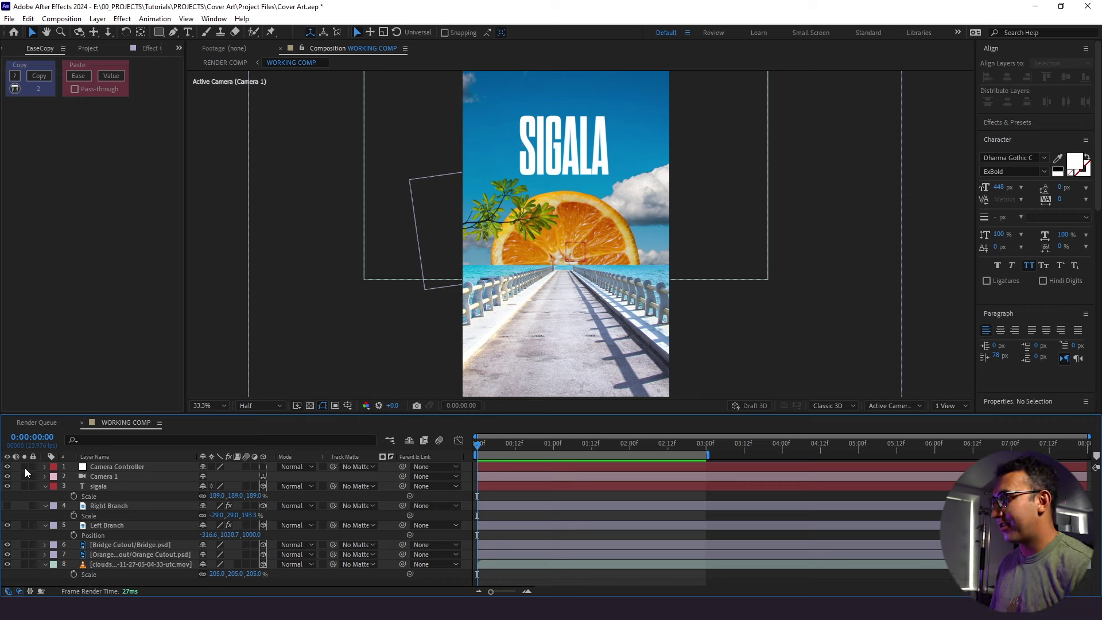
pyautogui.click(113, 526)
pyautogui.hotkey('ctrl', 'space')
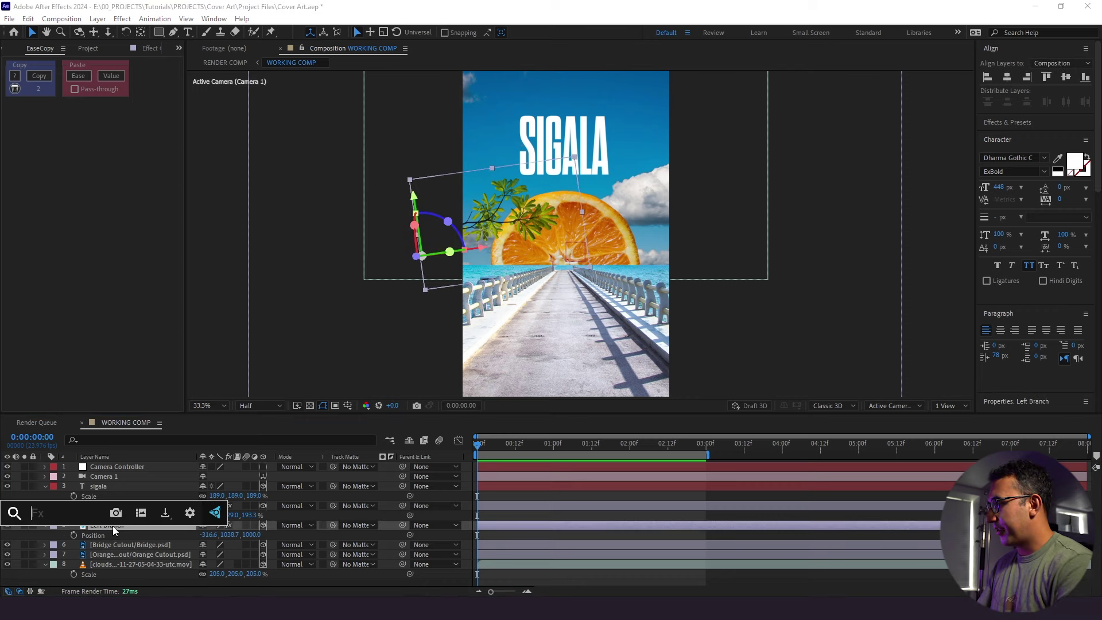
pyautogui.write('a')
pyautogui.press('Up')
pyautogui.press('Up')
pyautogui.press('Return')
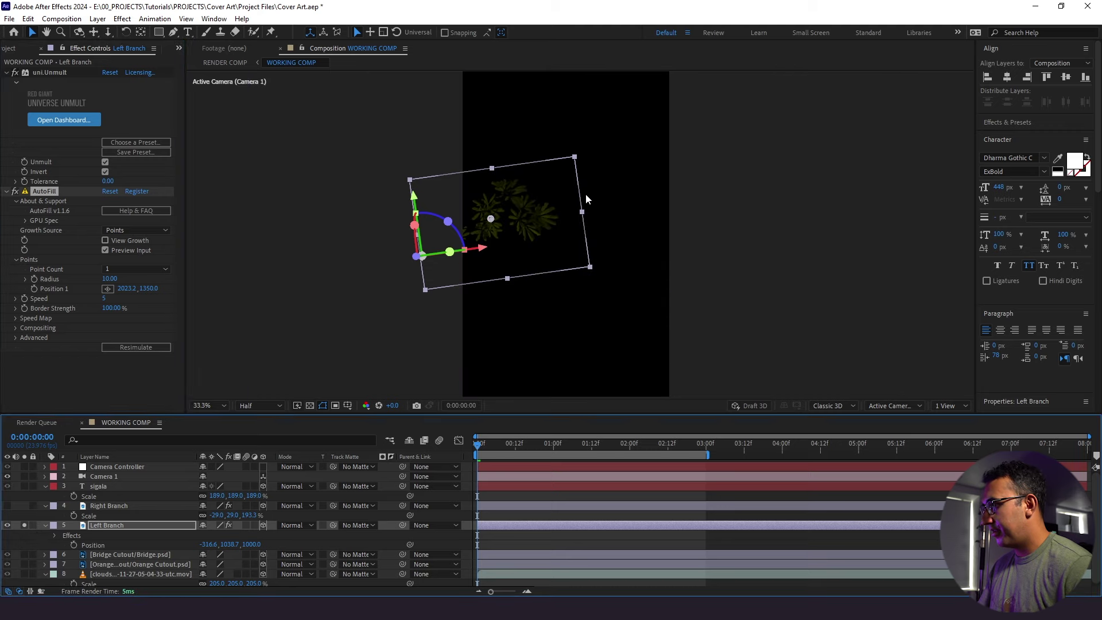
pyautogui.click(509, 447)
pyautogui.press('space')
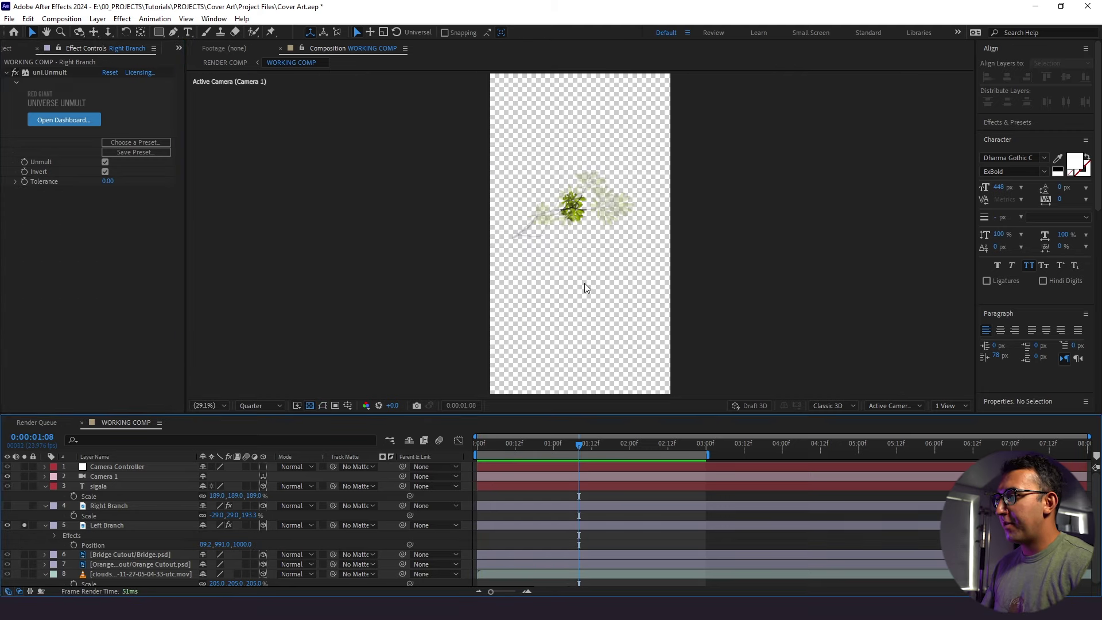
pyautogui.press('space')
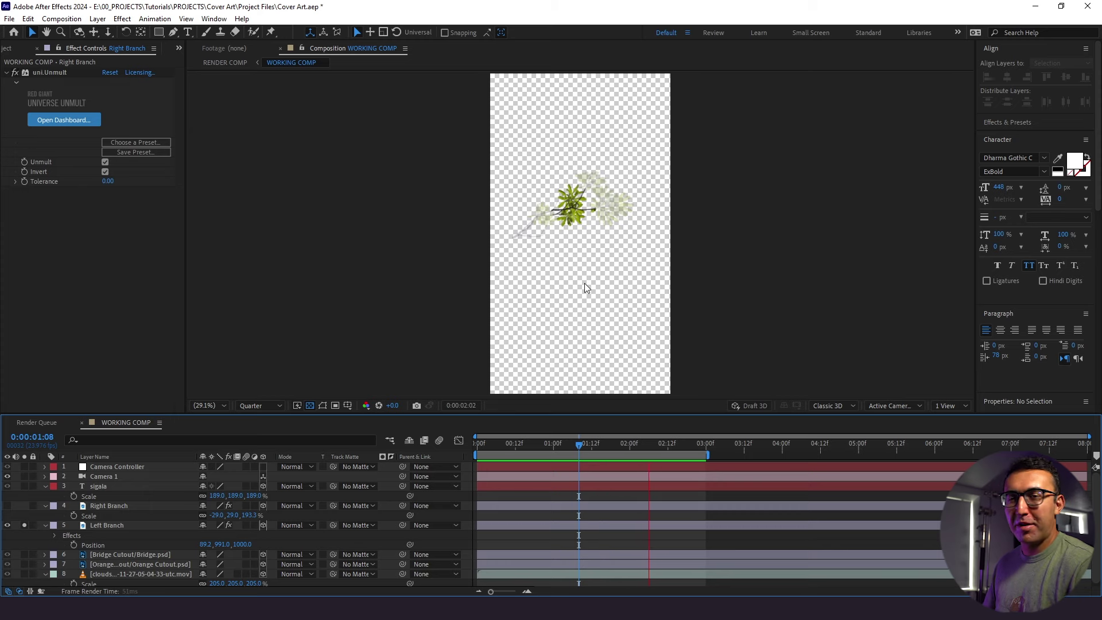
# Step: Move Left Branch's AutoFill start point to the branch base and preview at Third resolution
pyautogui.click(107, 525)
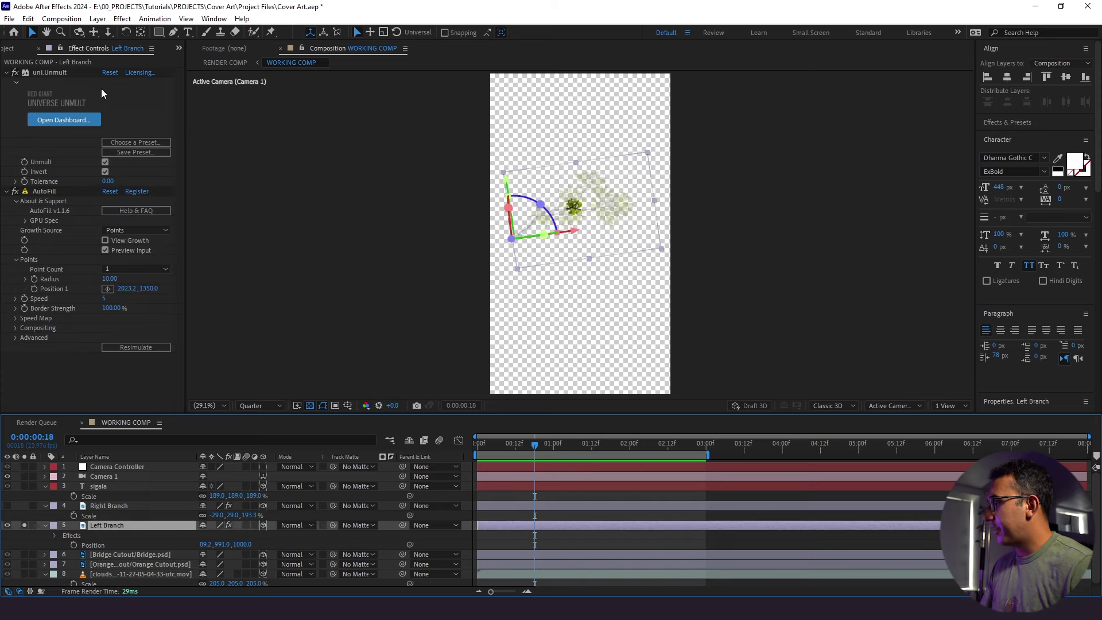
pyautogui.click(64, 191)
pyautogui.scroll(4, 540, 238)
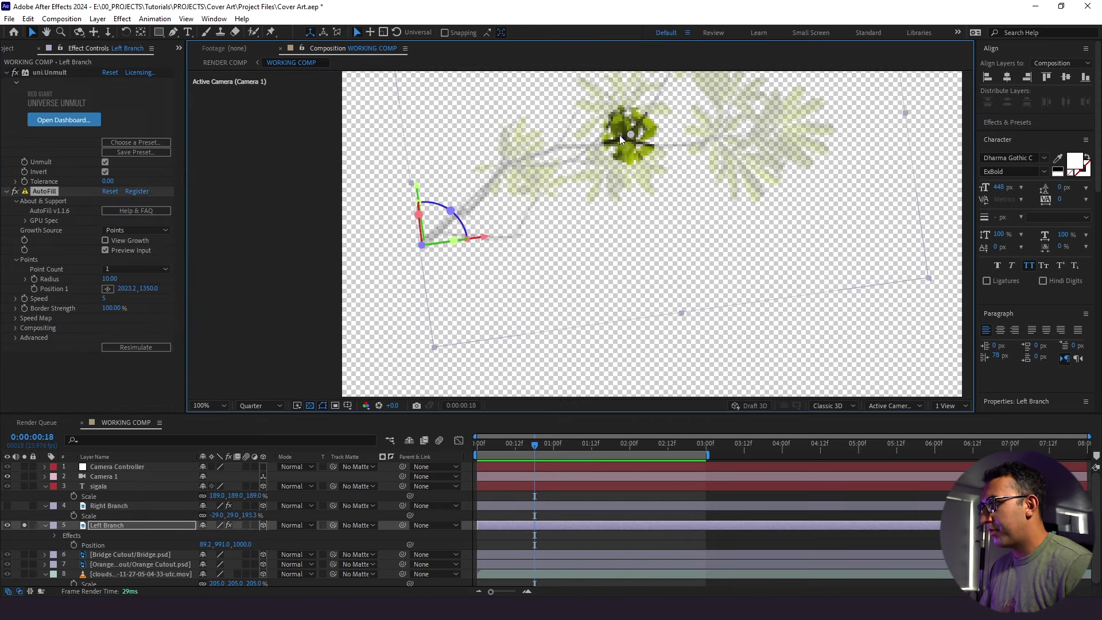
pyautogui.moveTo(631, 134); pyautogui.dragTo(433, 241)
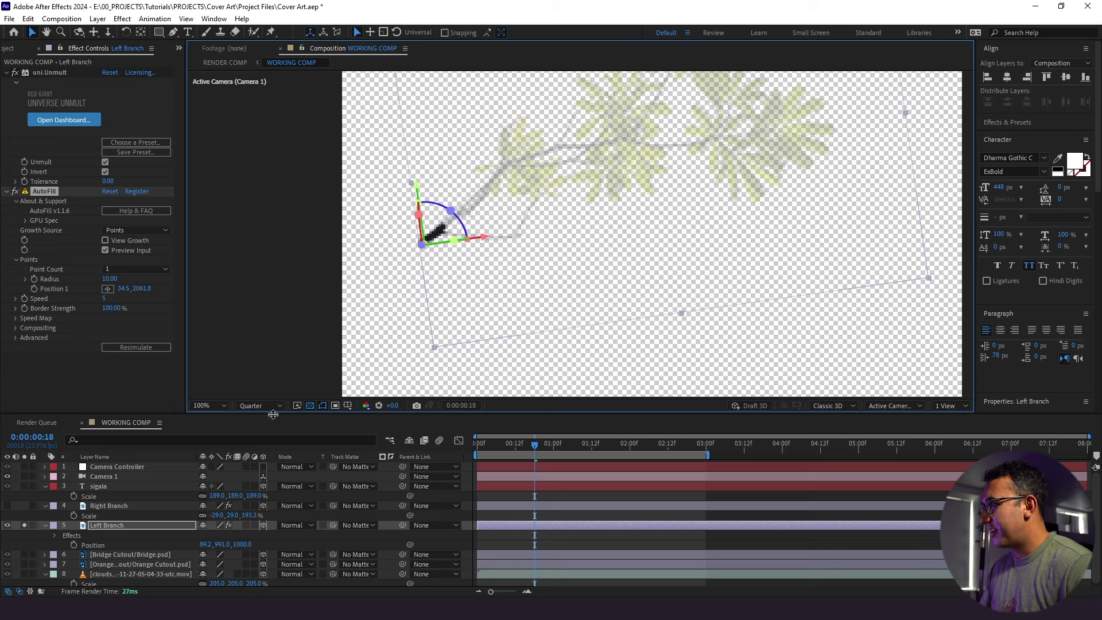
pyautogui.click(261, 405)
pyautogui.click(265, 446)
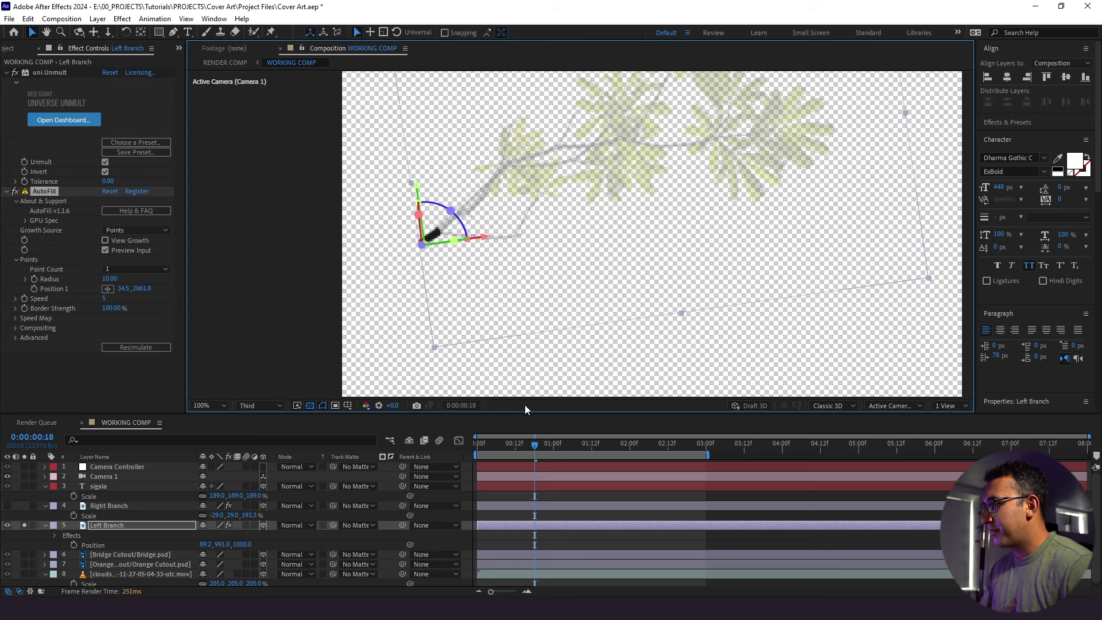
pyautogui.press('space')
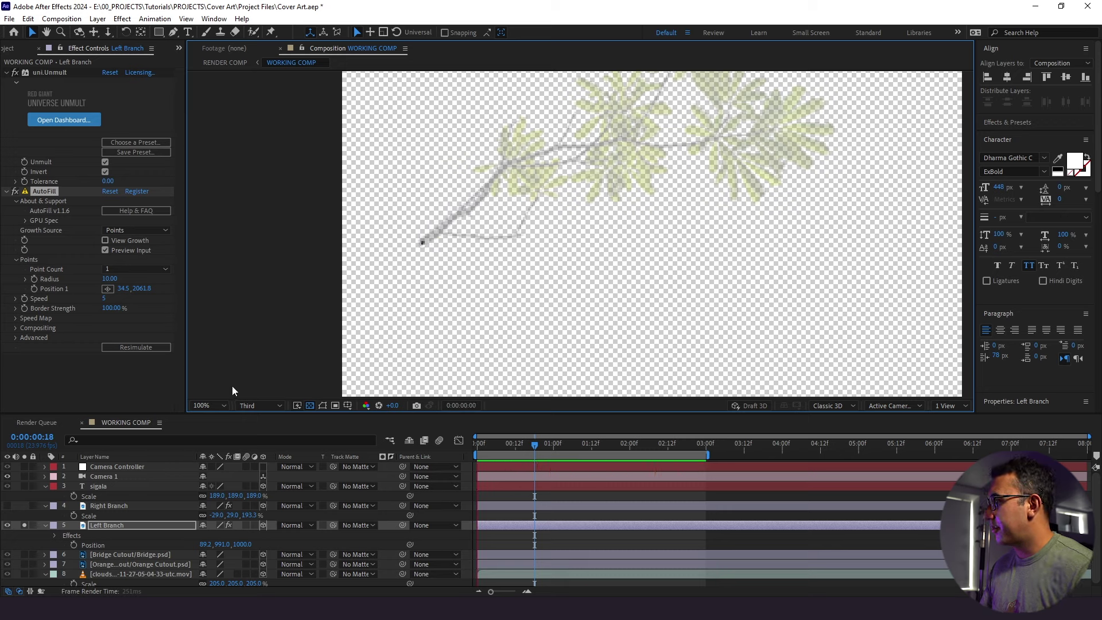
pyautogui.press('space')
# Step: Set the AutoFill growth speed to 25 and preview the branch
pyautogui.click(105, 298)
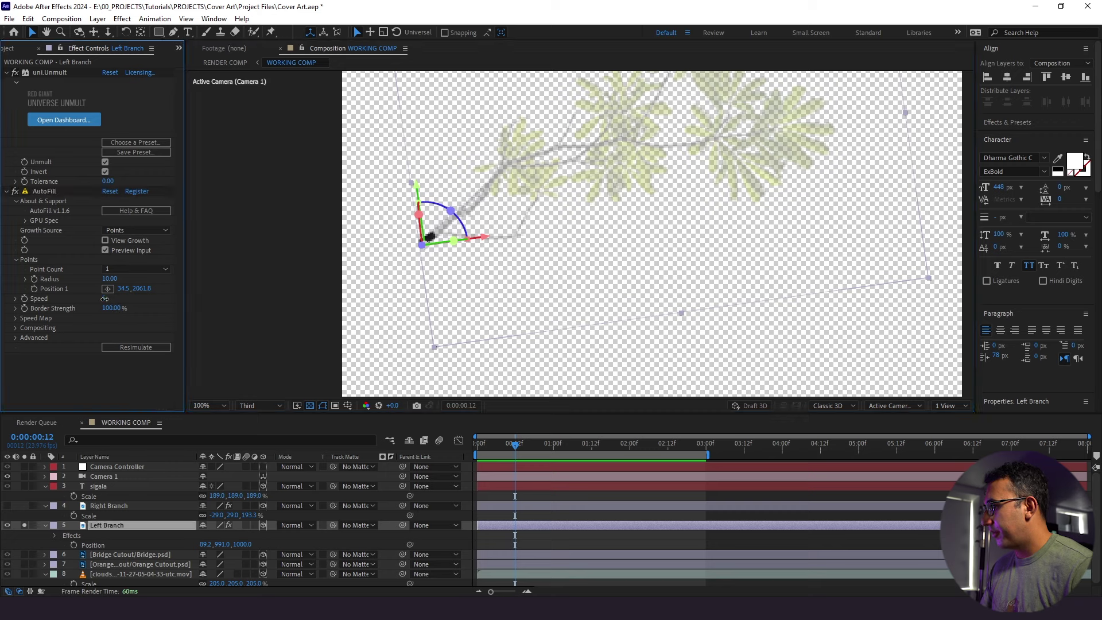
pyautogui.write('25')
pyautogui.press('Return')
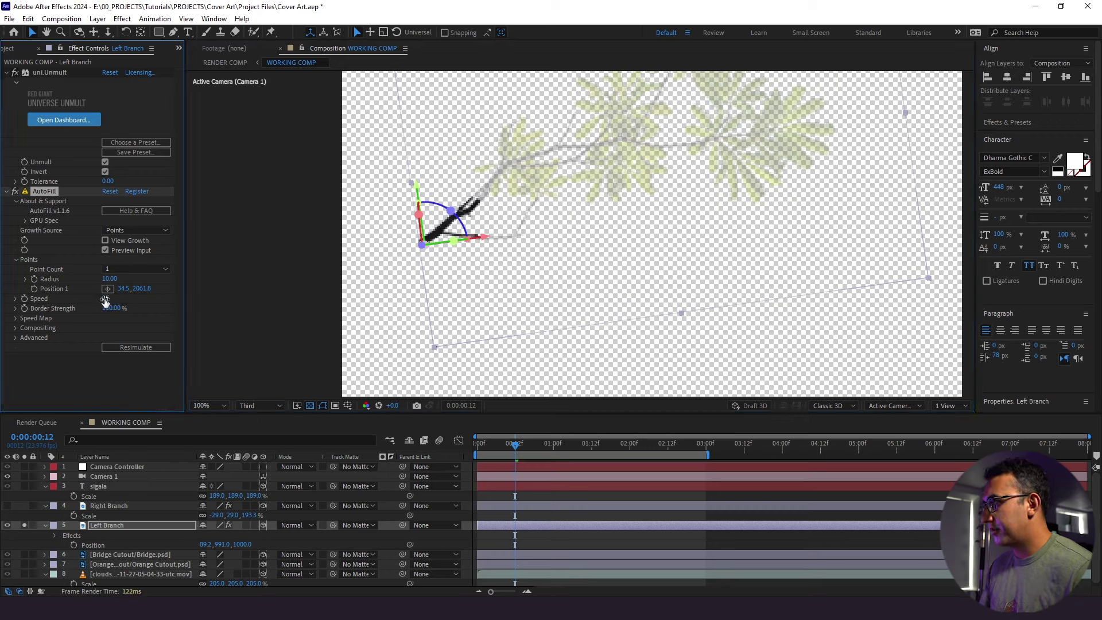
pyautogui.press('space')
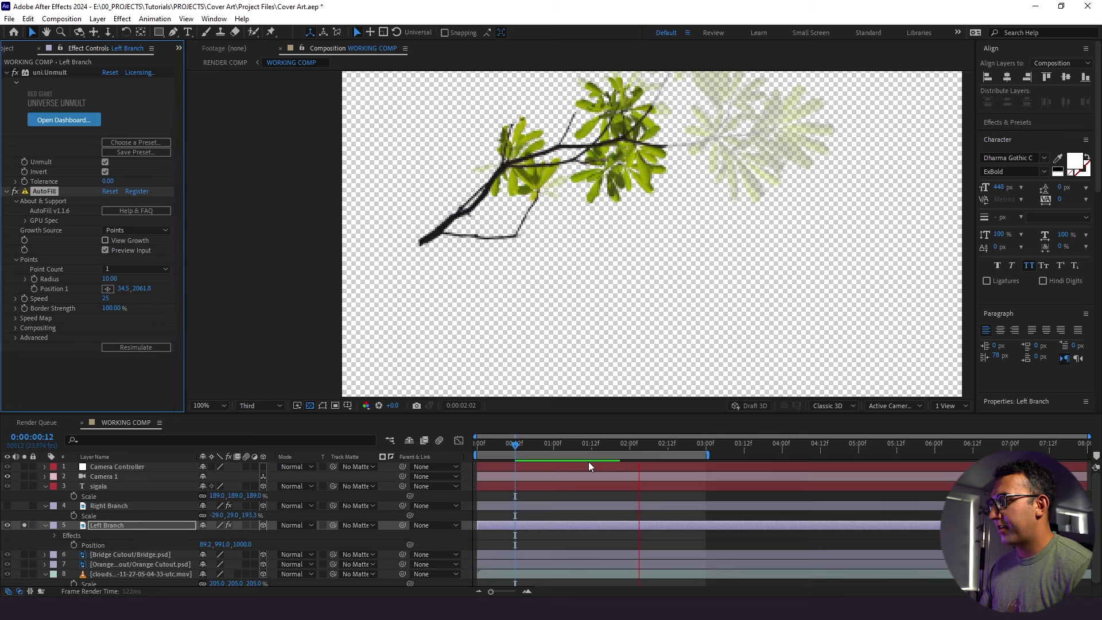
pyautogui.press('space')
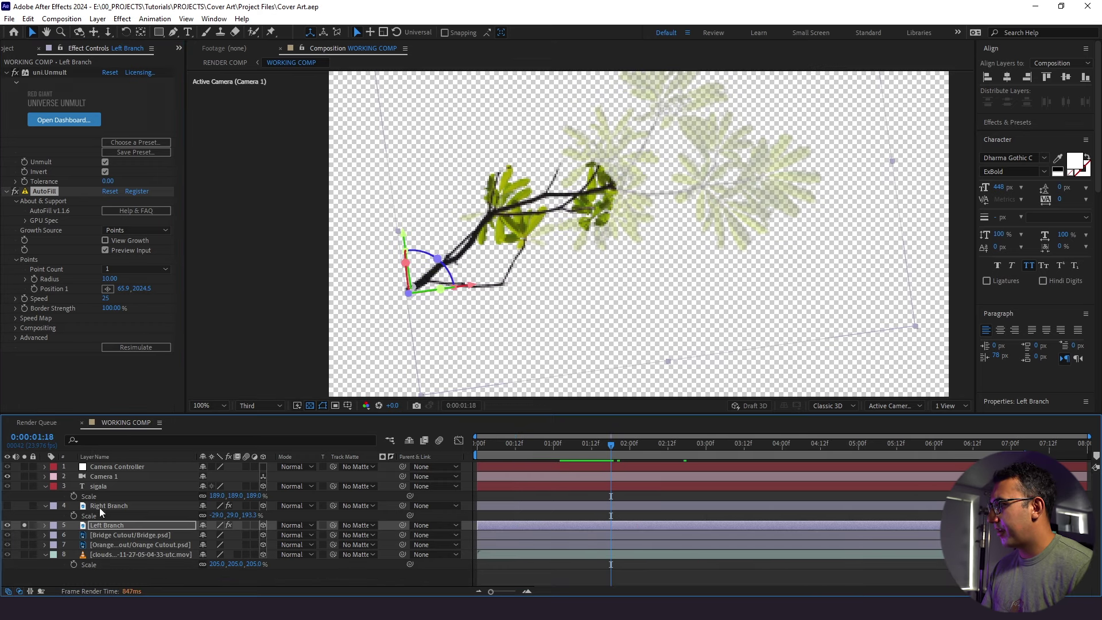
# Step: Unsolo Left Branch, turn off AutoFill Preview Input, and reveal Right Branch's effects
pyautogui.click(24, 525)
pyautogui.scroll(-2, 580, 219)
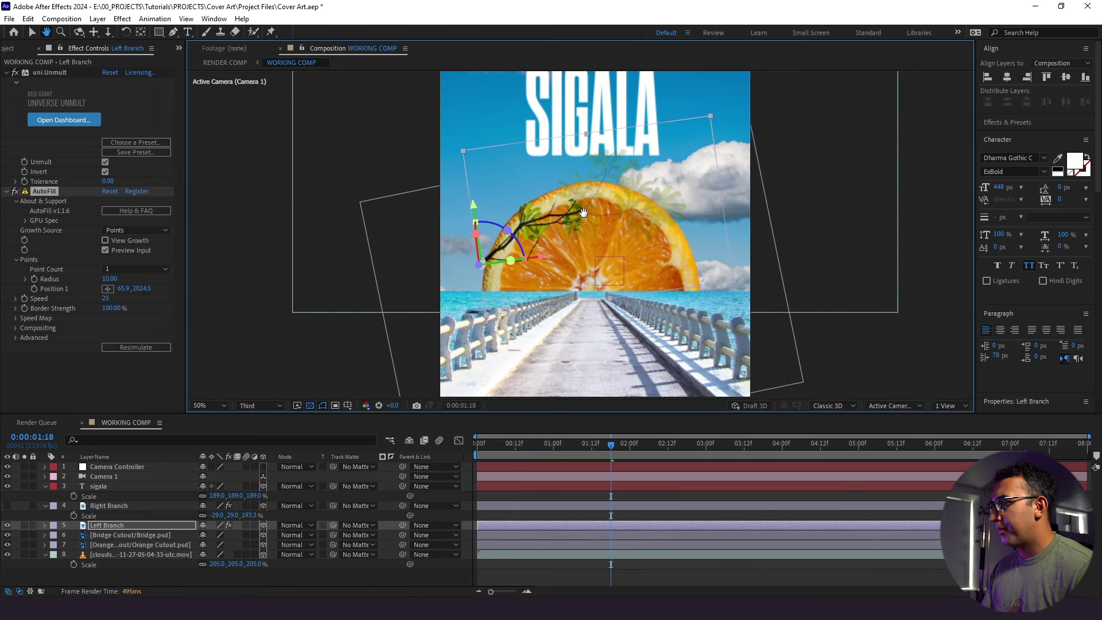
pyautogui.press('v')
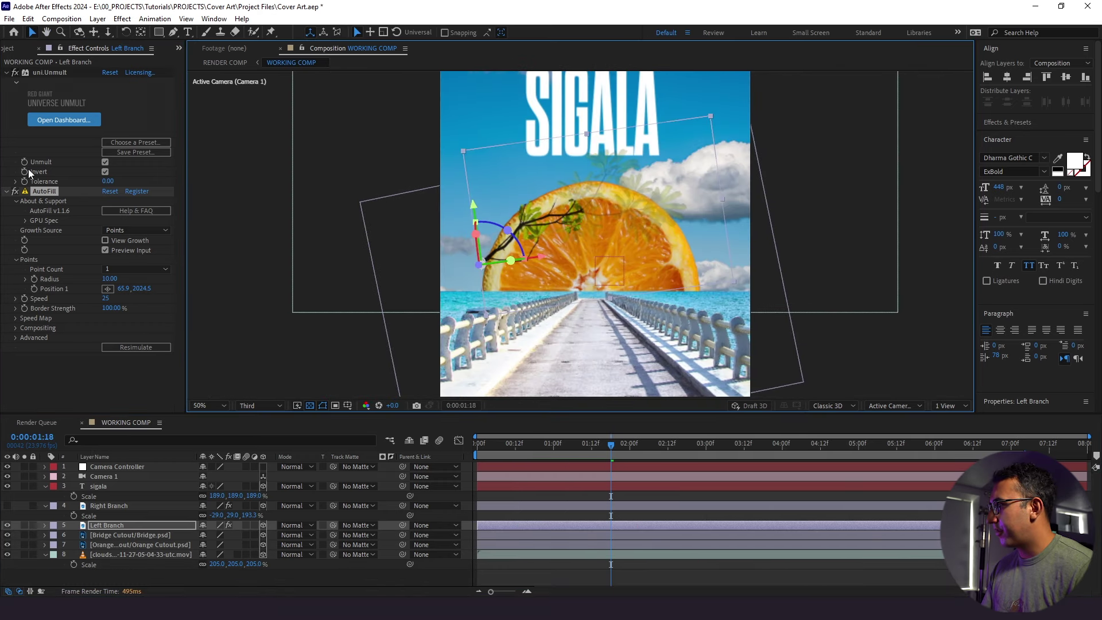
pyautogui.click(105, 251)
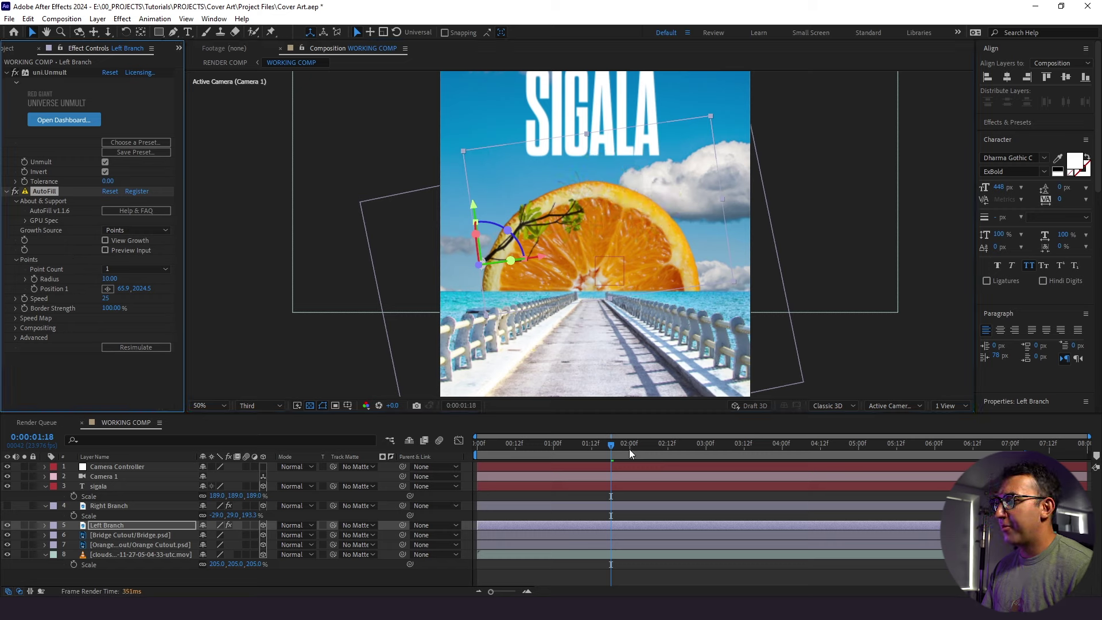
pyautogui.moveTo(629, 449); pyautogui.dragTo(904, 442)
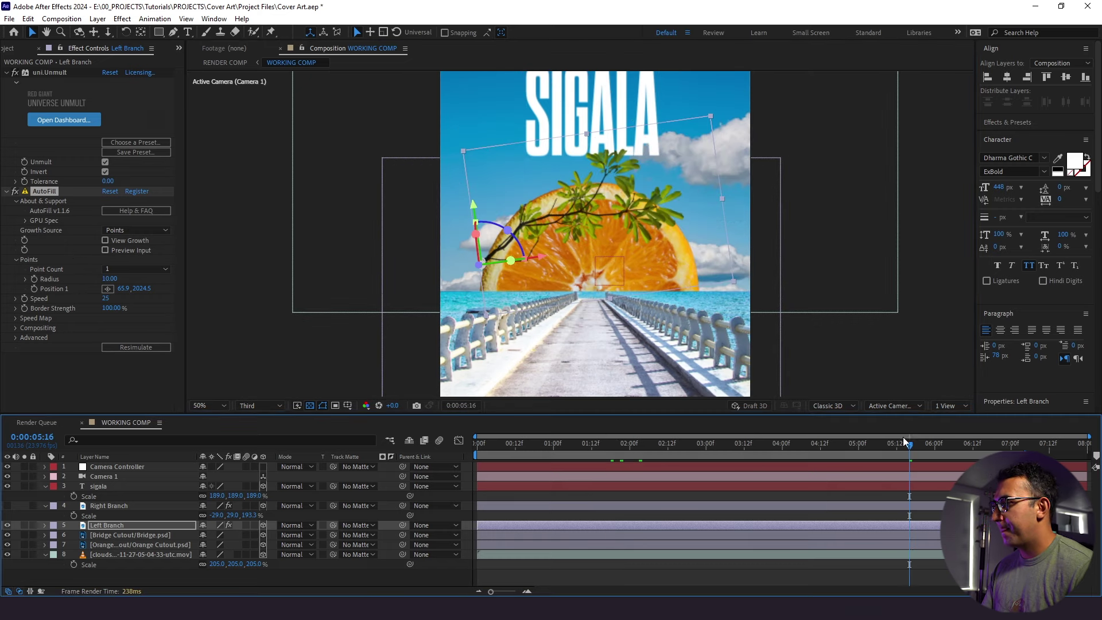
pyautogui.click(50, 191)
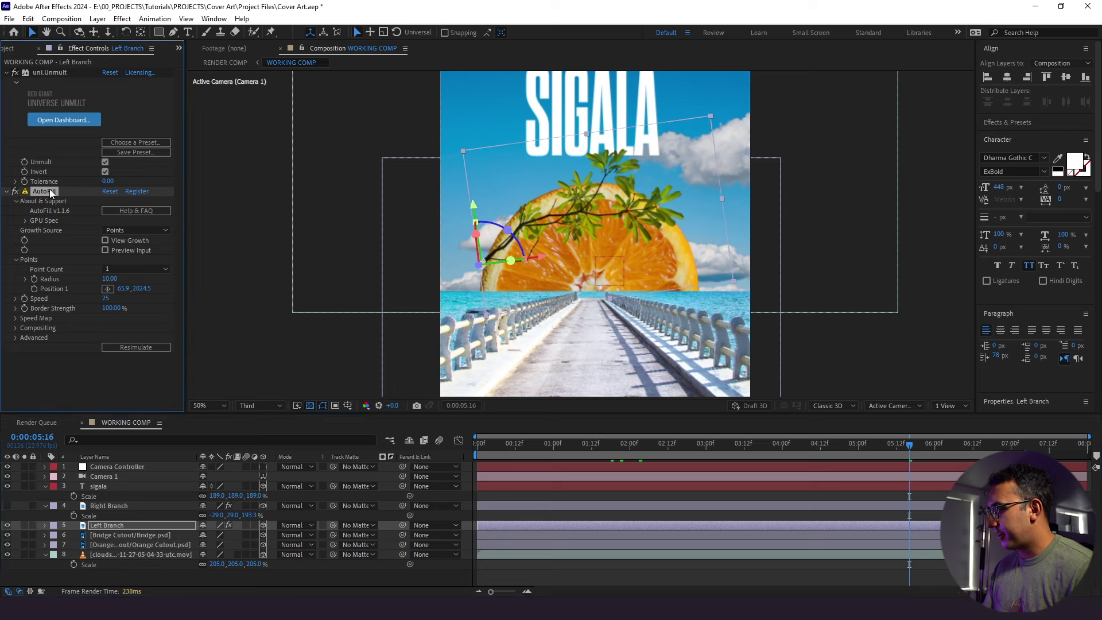
pyautogui.click(102, 505)
pyautogui.hotkey('shift', 'e')
pyautogui.moveTo(591, 443); pyautogui.dragTo(622, 447)
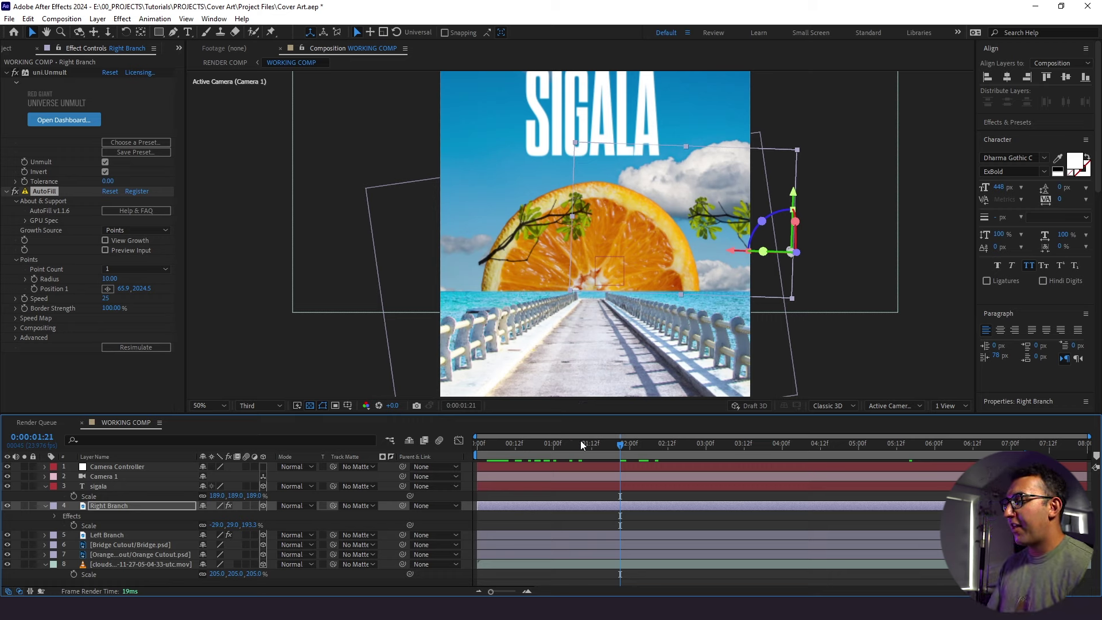
# Step: Recentre and fit the composition in the viewer, then scrub the camera move to 1:18
pyautogui.click(546, 443)
pyautogui.click(517, 536)
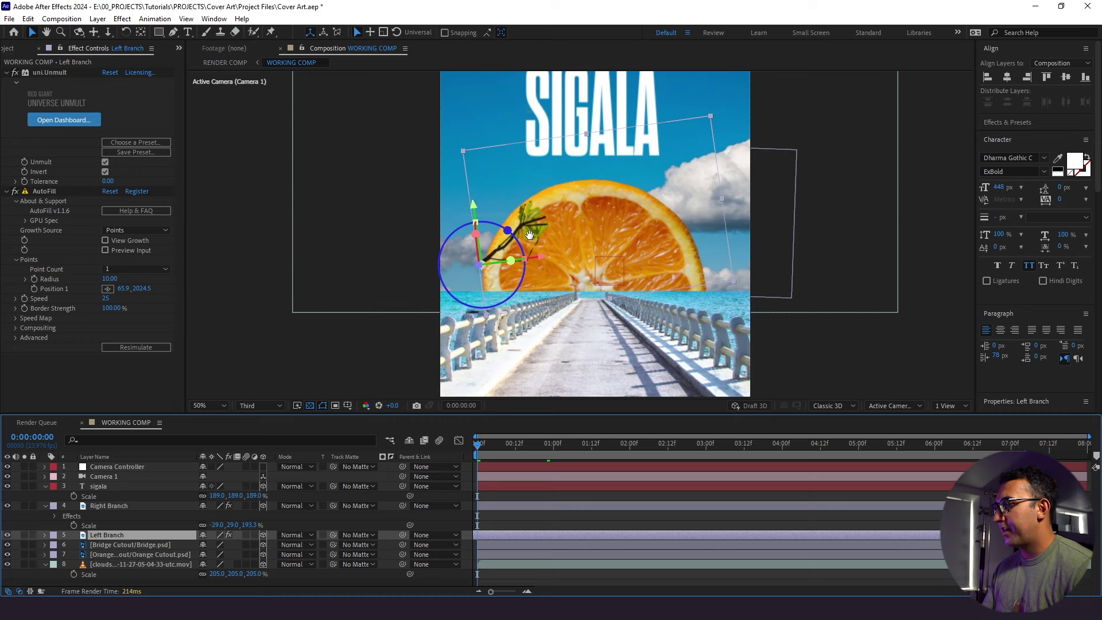
pyautogui.press('h')
pyautogui.moveTo(531, 232); pyautogui.dragTo(514, 211)
pyautogui.press('v')
pyautogui.hotkey('shift', '/')
pyautogui.click(210, 406)
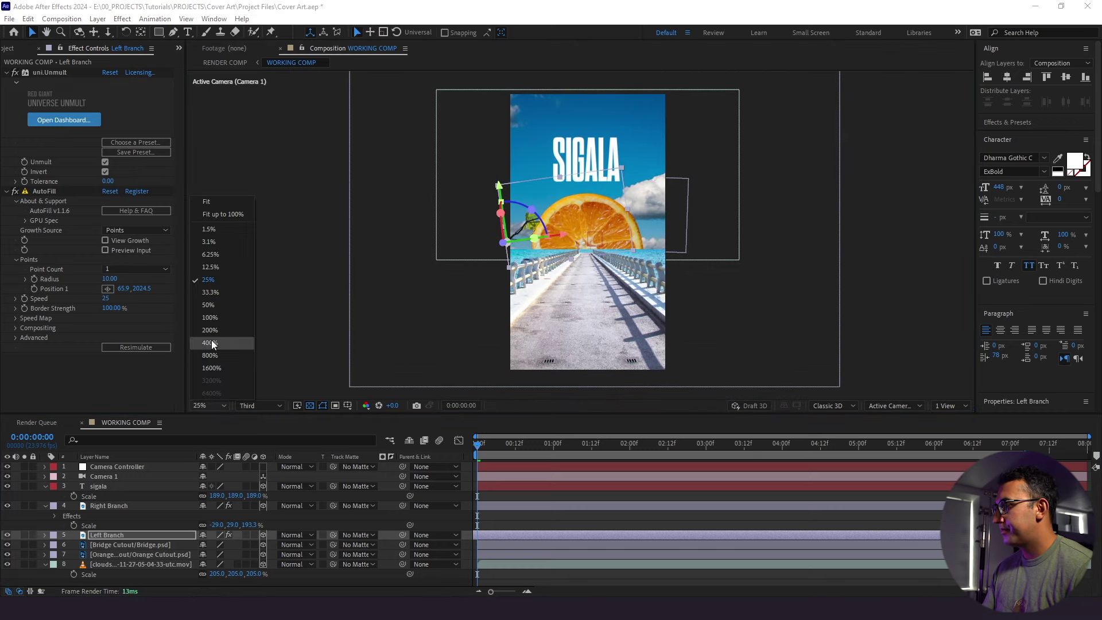
pyautogui.click(208, 205)
pyautogui.moveTo(518, 441); pyautogui.dragTo(633, 444)
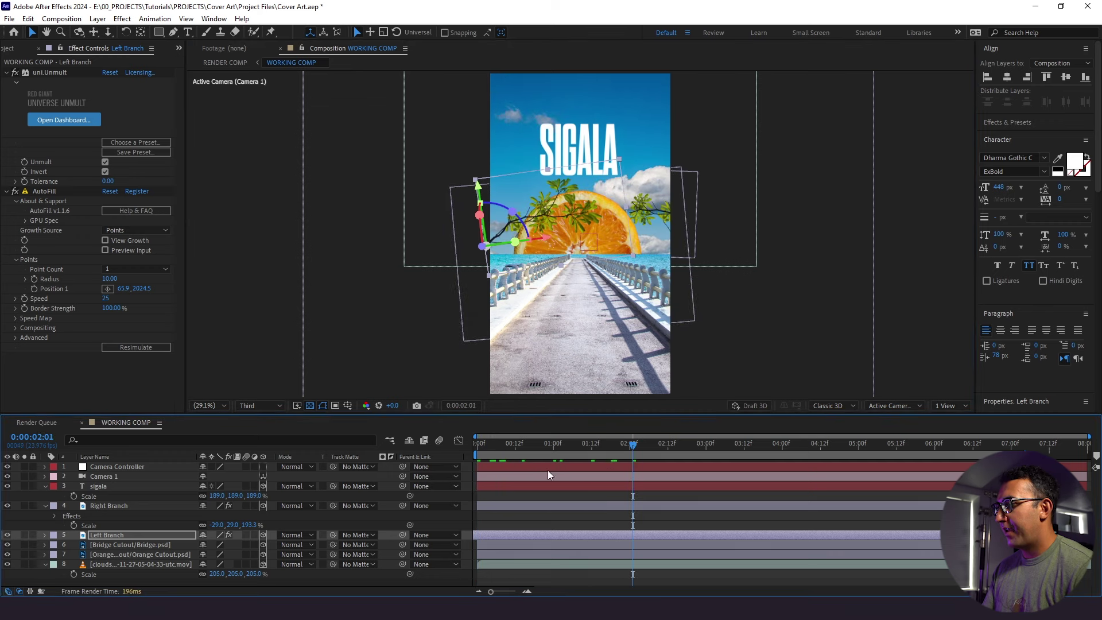
# Step: Start Right Branch earlier, move it up beside SIGALA, and save Cover Art.aep
pyautogui.click(89, 507)
pyautogui.moveTo(730, 509); pyautogui.dragTo(638, 512)
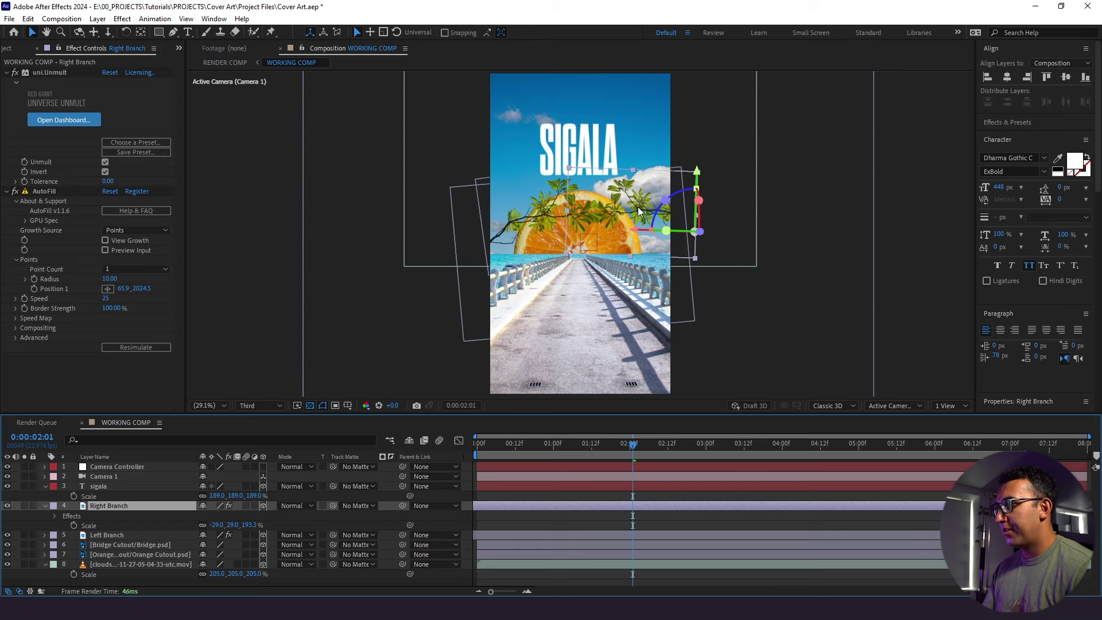
pyautogui.moveTo(638, 212); pyautogui.dragTo(649, 128)
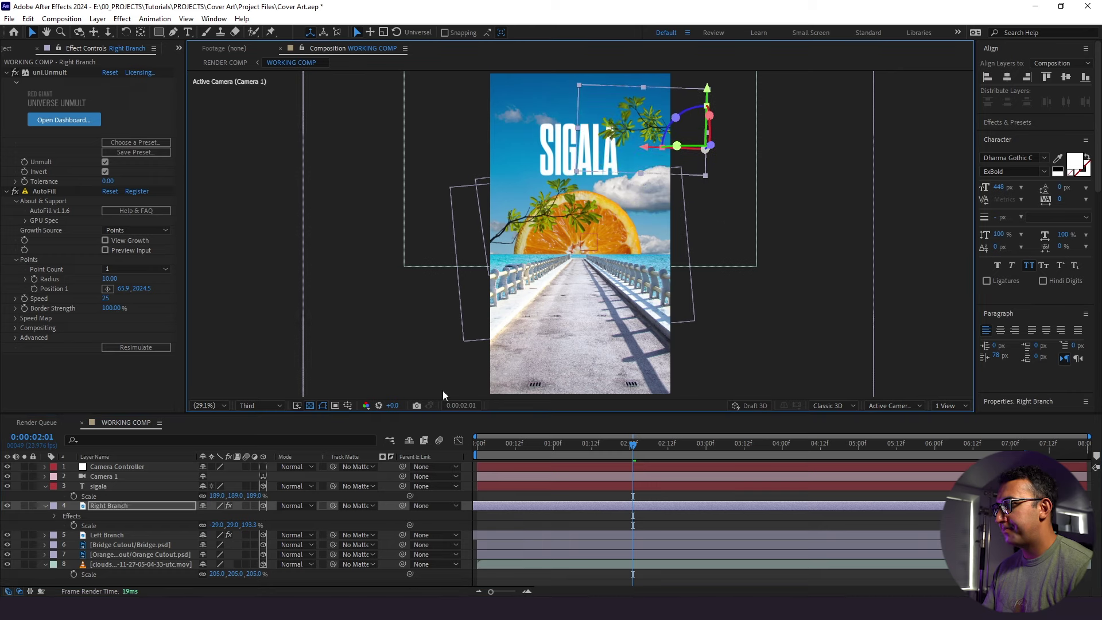
pyautogui.press('Home')
pyautogui.hotkey('ctrl', 's')
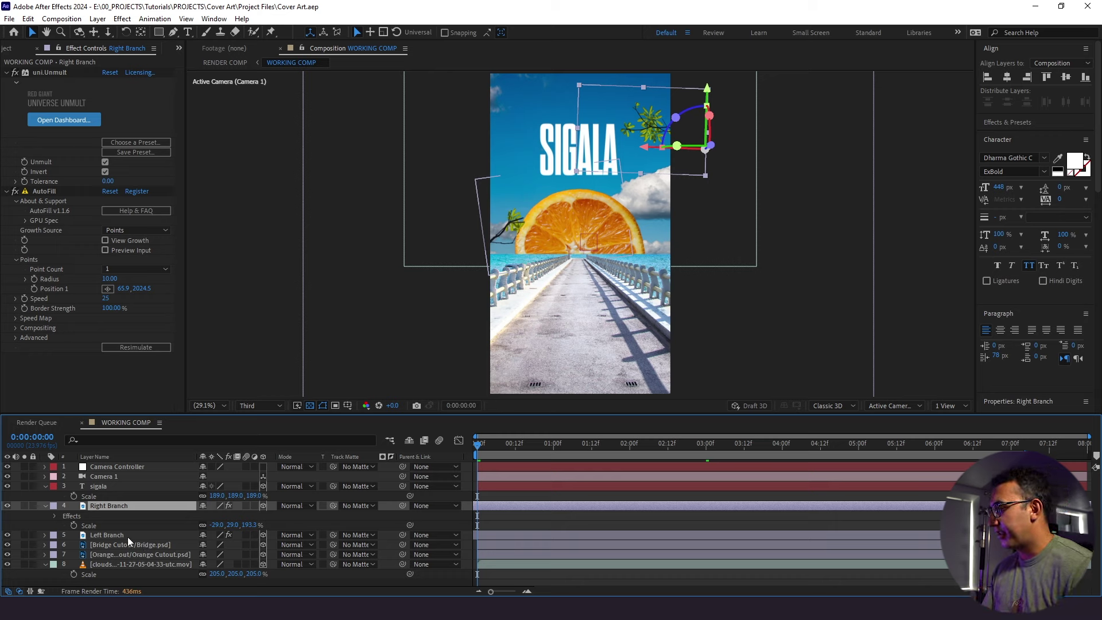
# Step: Keyframe Left Branch Orientation at 0:00, tilt Z to 11° at 1:12, and copy the first keyframe to 3:00
pyautogui.click(127, 537)
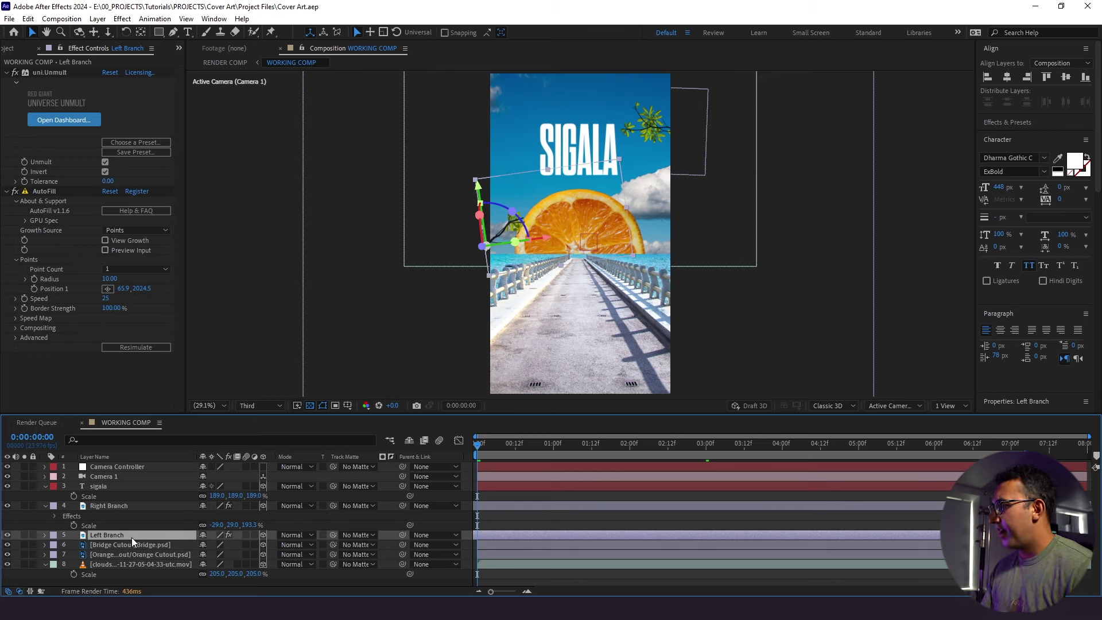
pyautogui.press('r')
pyautogui.click(73, 545)
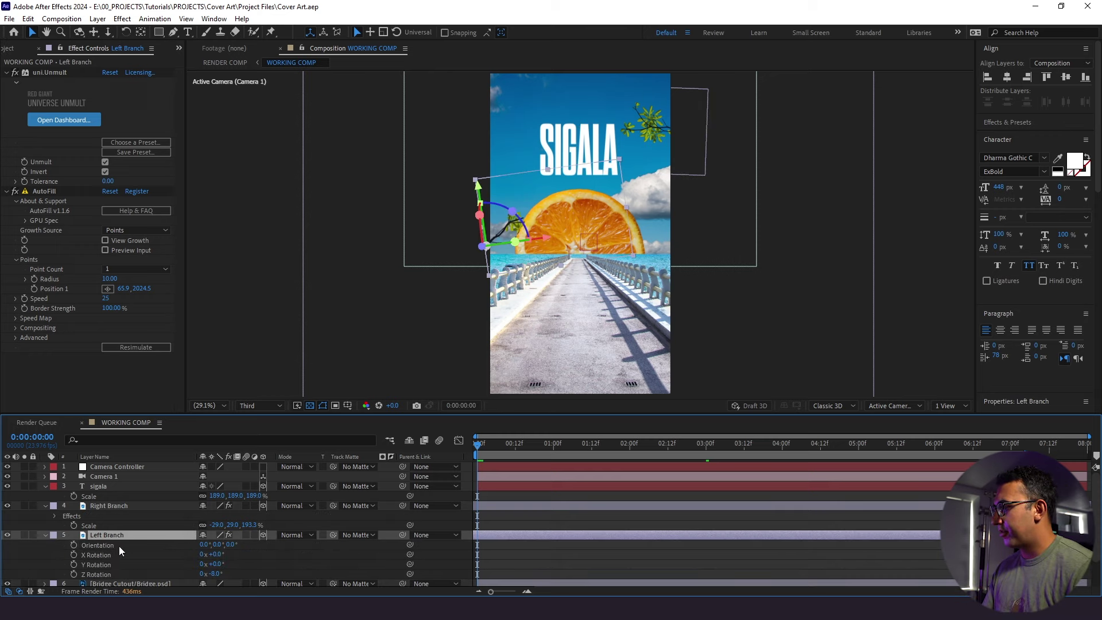
pyautogui.click(515, 443)
pyautogui.moveTo(514, 443); pyautogui.dragTo(591, 444)
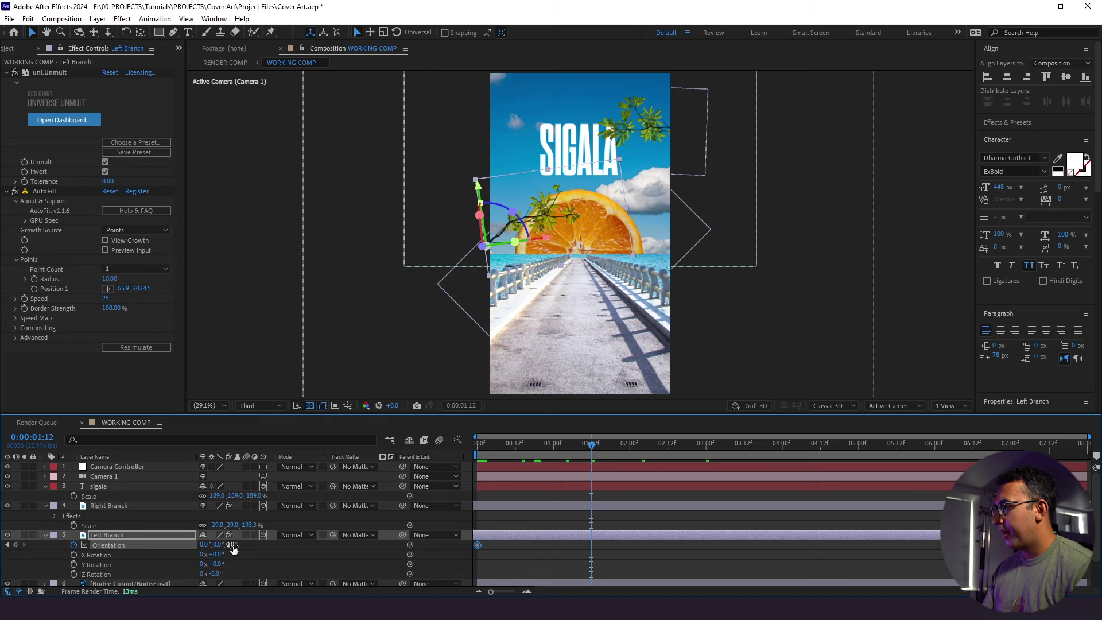
pyautogui.moveTo(230, 546); pyautogui.dragTo(358, 548)
pyautogui.click(476, 545)
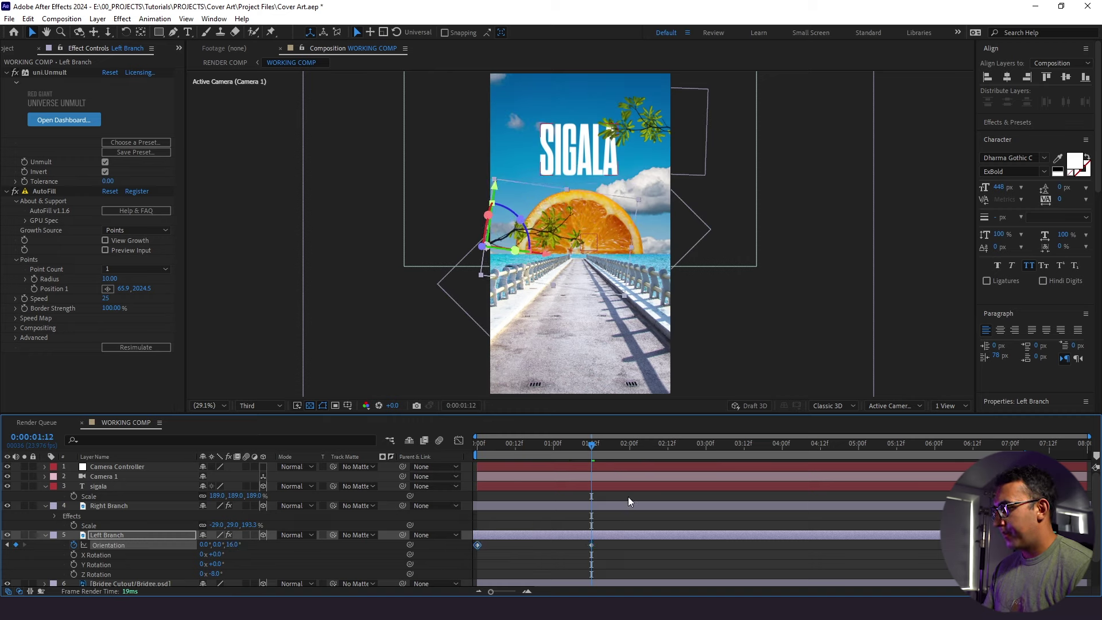
pyautogui.moveTo(668, 452); pyautogui.dragTo(360, 491)
# Step: Return to the start, reveal all keyframed properties with U, and preview the swaying branches
pyautogui.press('F2')
pyautogui.press('u')
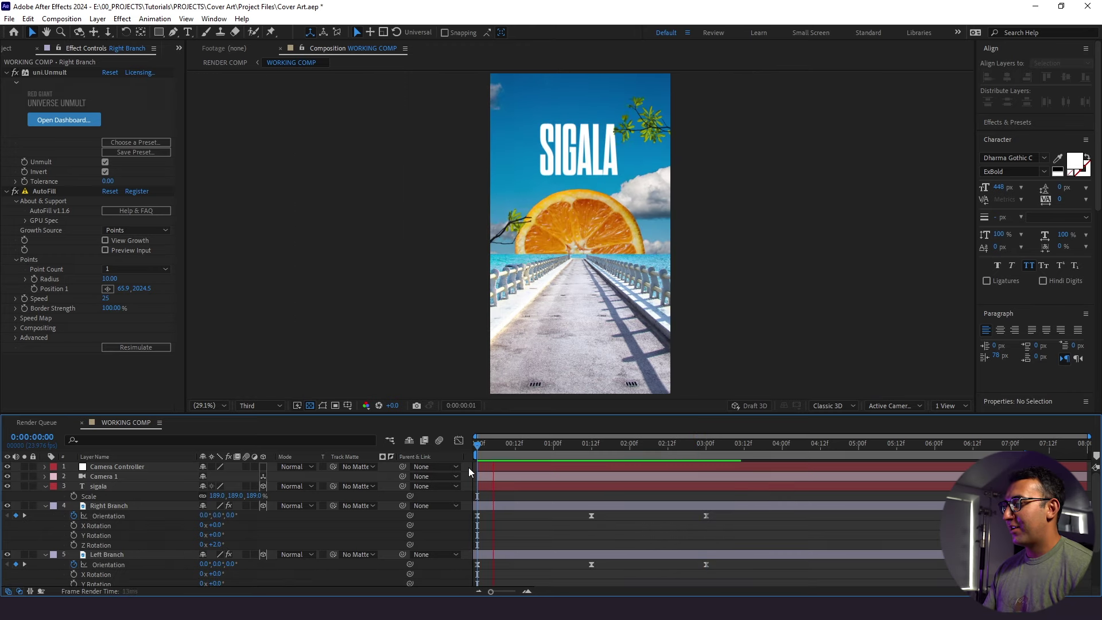
pyautogui.press('space')
pyautogui.press('space')
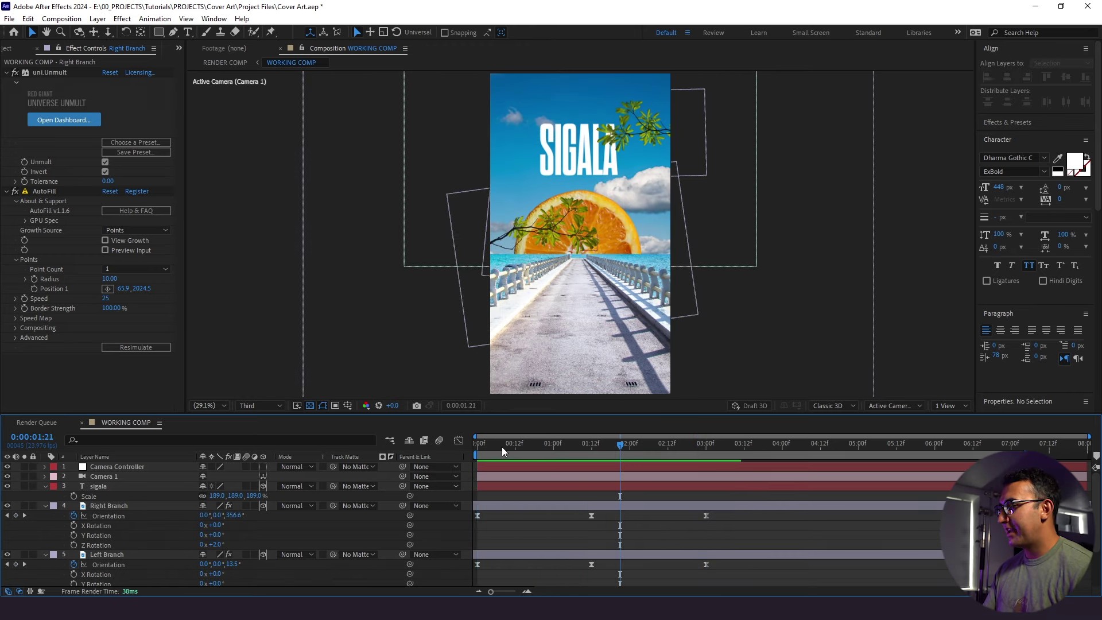
pyautogui.hotkey('ctrl', 'a')
# Step: Solo the clouds footage layer and enable Time Remapping on it
pyautogui.press('u')
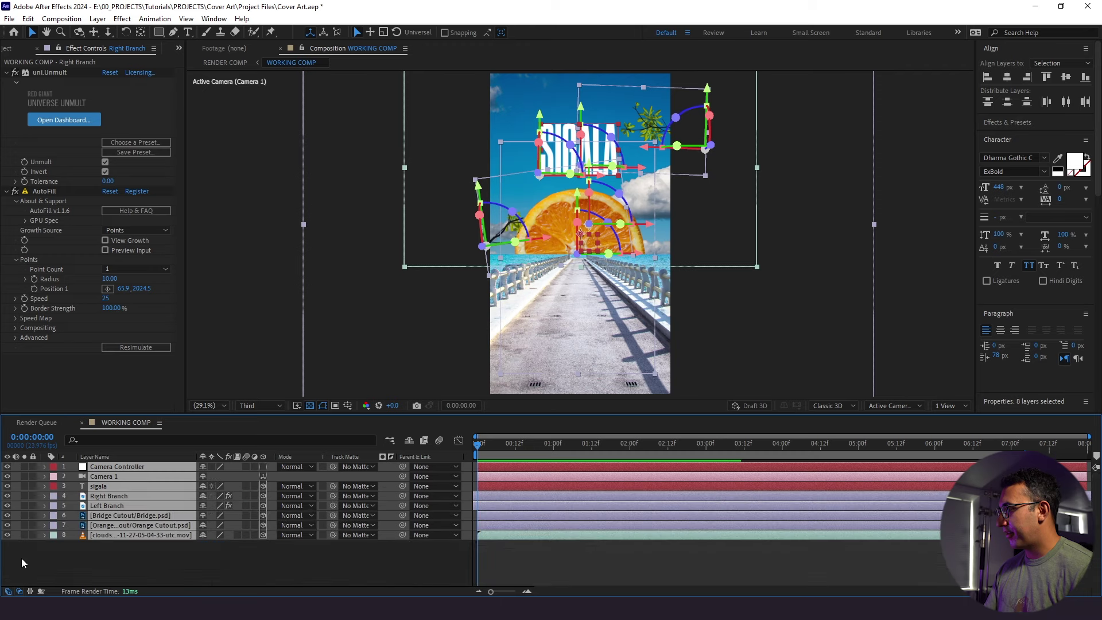
pyautogui.press('F2')
pyautogui.click(24, 534)
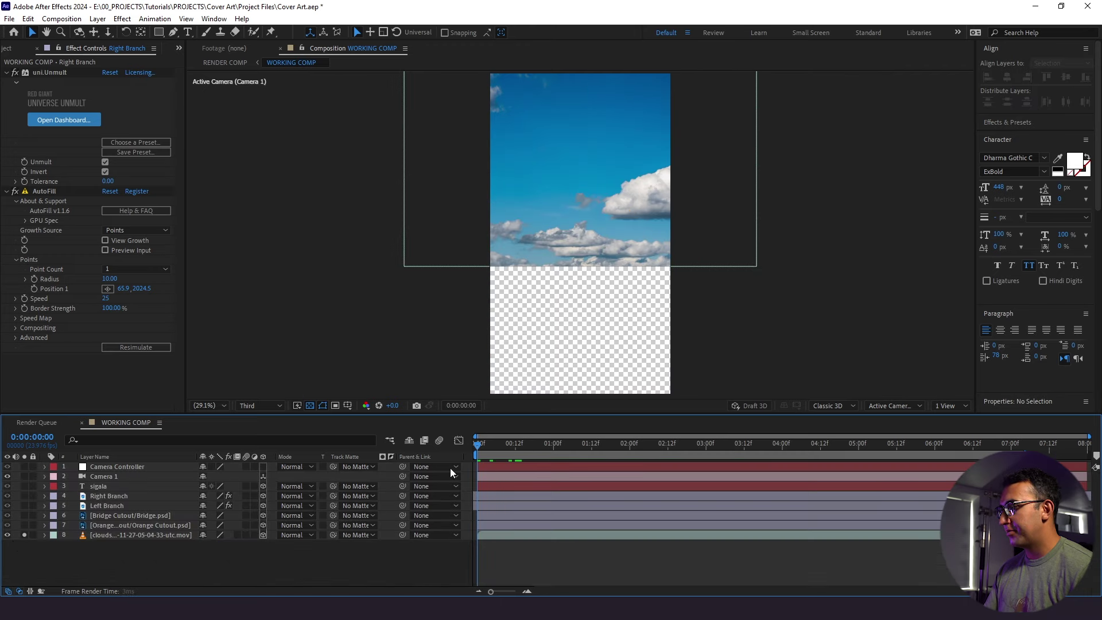
pyautogui.rightClick(132, 535)
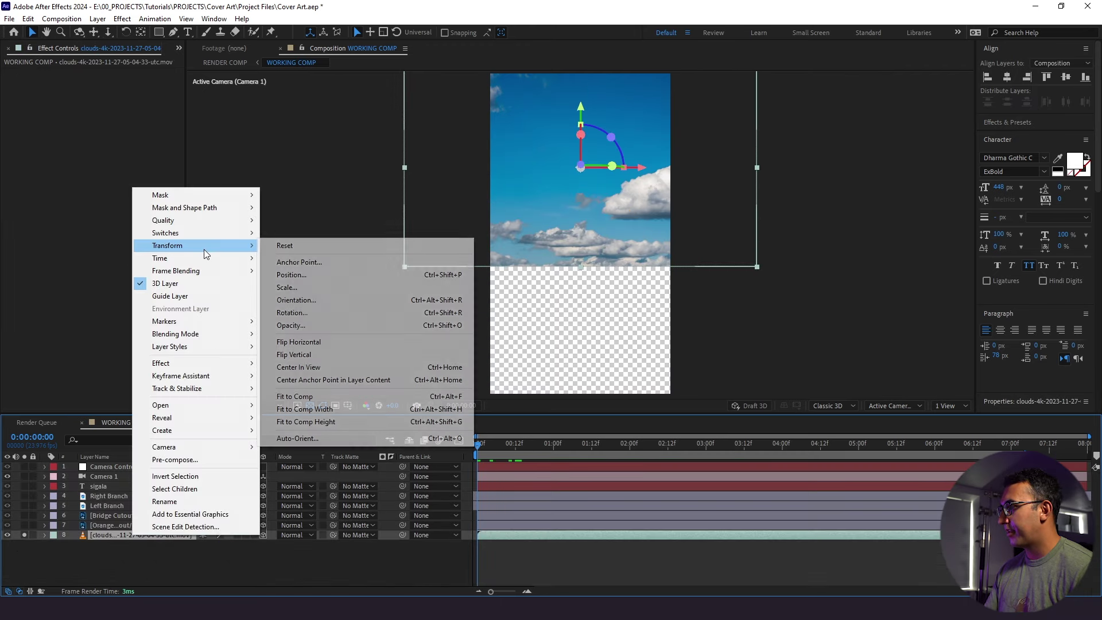
pyautogui.moveTo(214, 259)
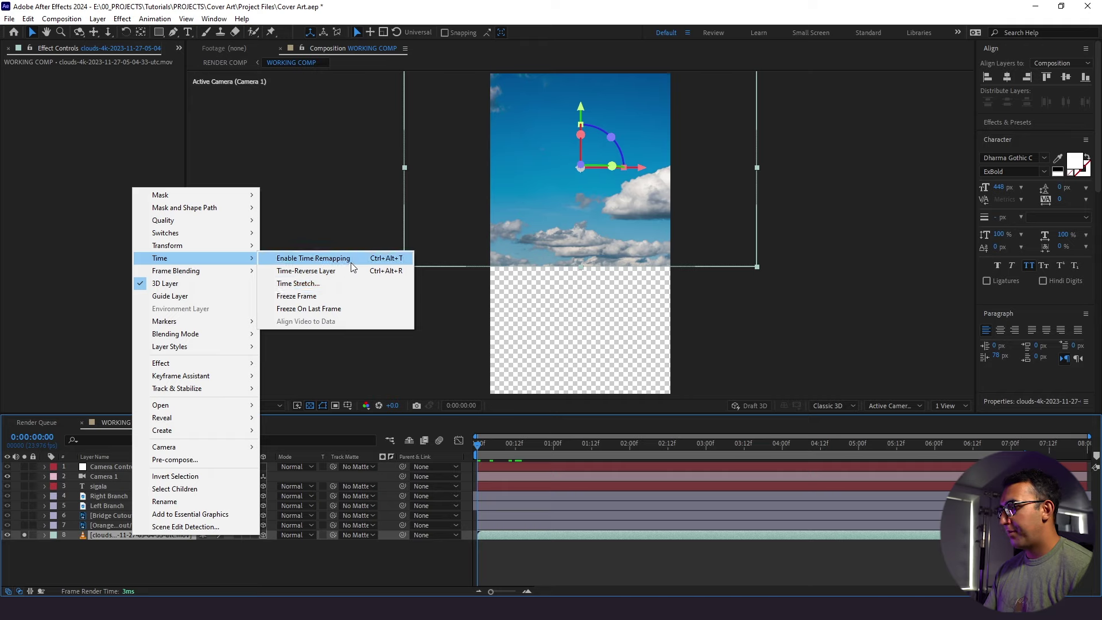
pyautogui.click(350, 261)
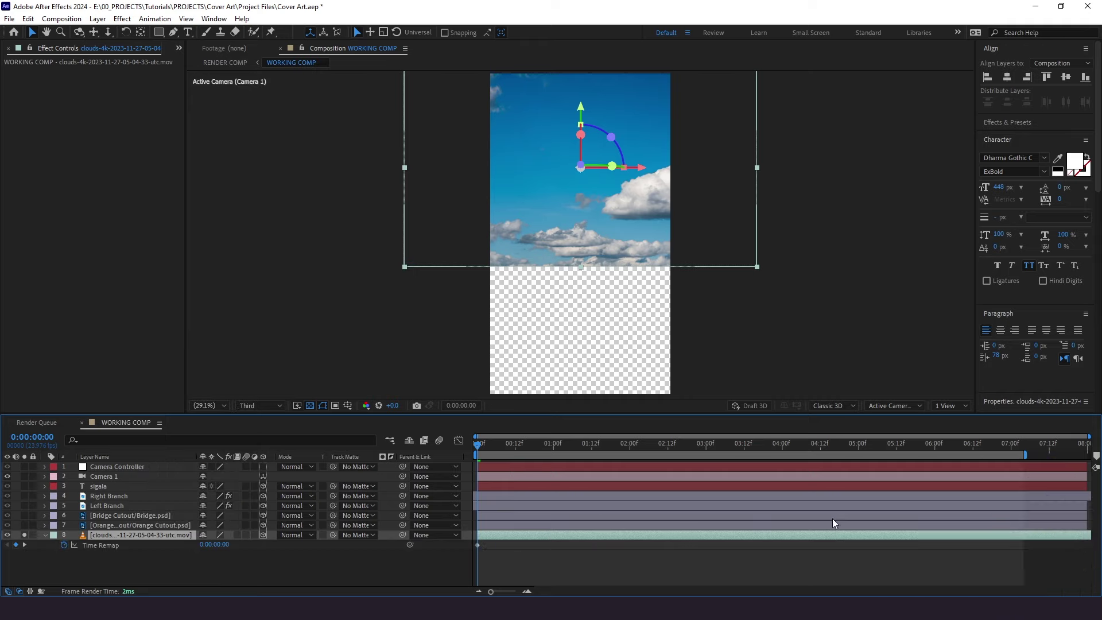
# Step: Move the clouds' end Time Remap keyframe to 3:00 and ease both keyframes
pyautogui.moveTo(860, 534); pyautogui.dragTo(327, 553)
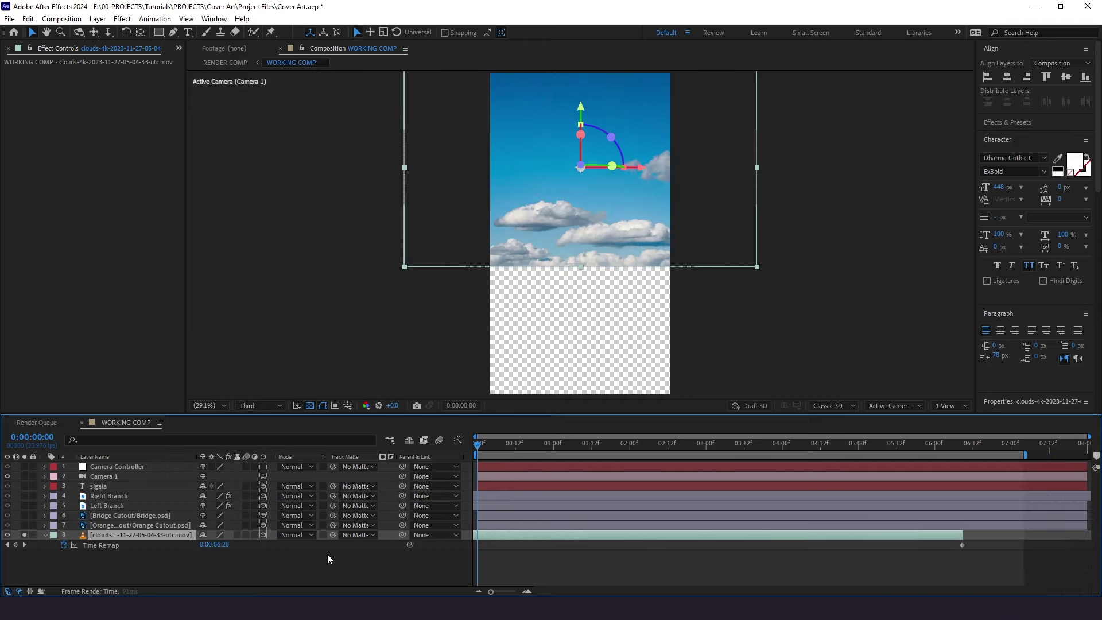
pyautogui.moveTo(964, 546)
pyautogui.mouseDown()
pyautogui.moveTo(483, 554)
pyautogui.moveTo(502, 543)
pyautogui.moveTo(678, 532)
pyautogui.moveTo(548, 539)
pyautogui.moveTo(954, 545)
pyautogui.moveTo(540, 539)
pyautogui.mouseUp()
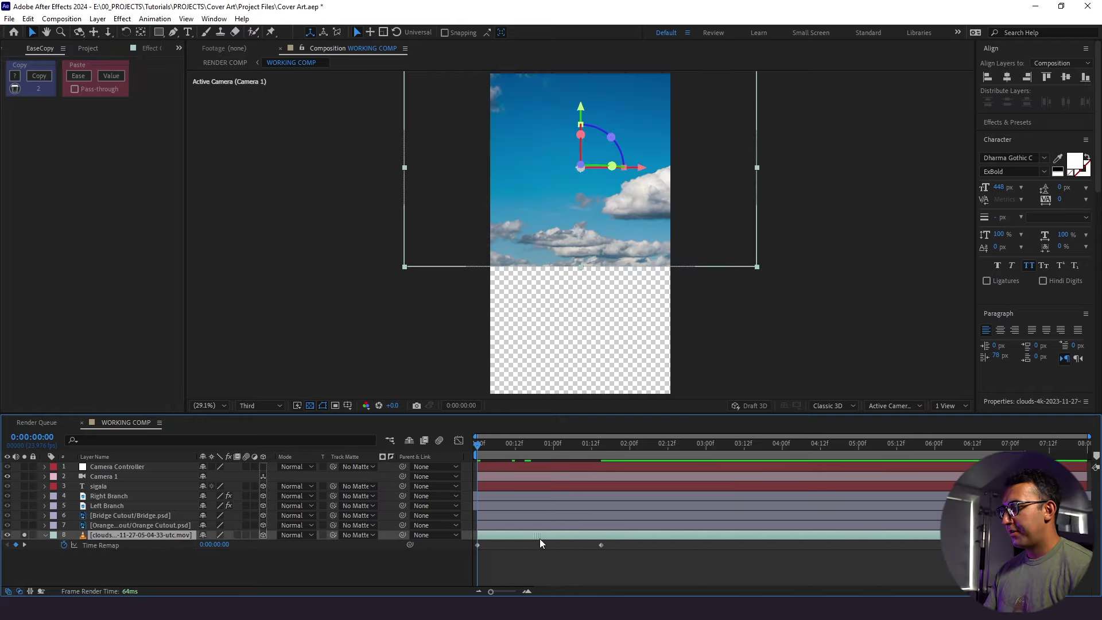
pyautogui.press('F2')
pyautogui.click(109, 527)
pyautogui.press('u')
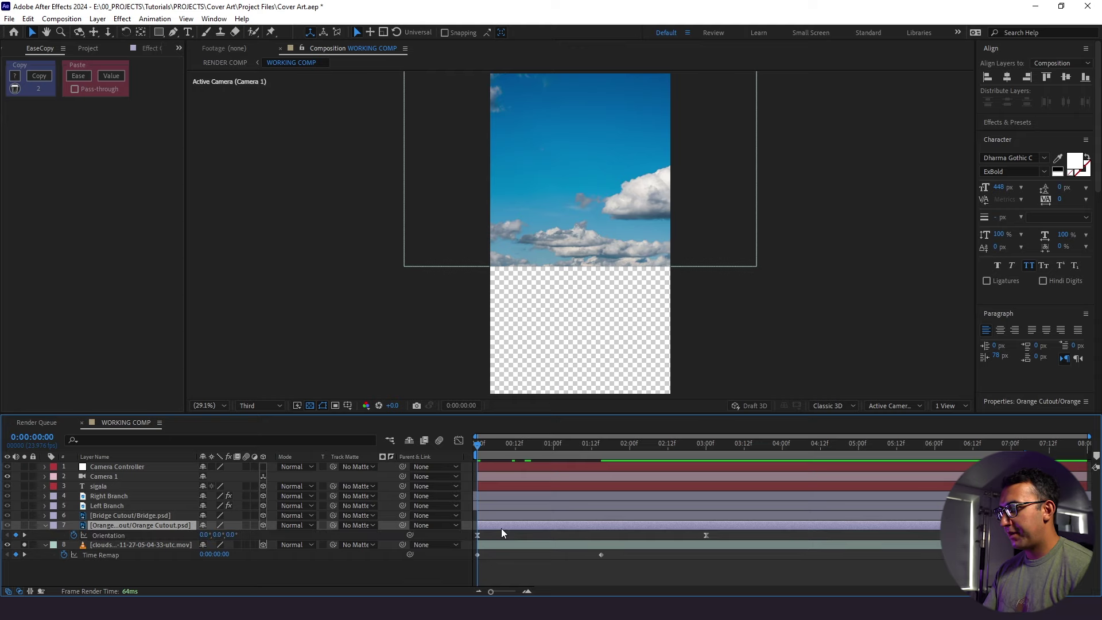
pyautogui.click(673, 446)
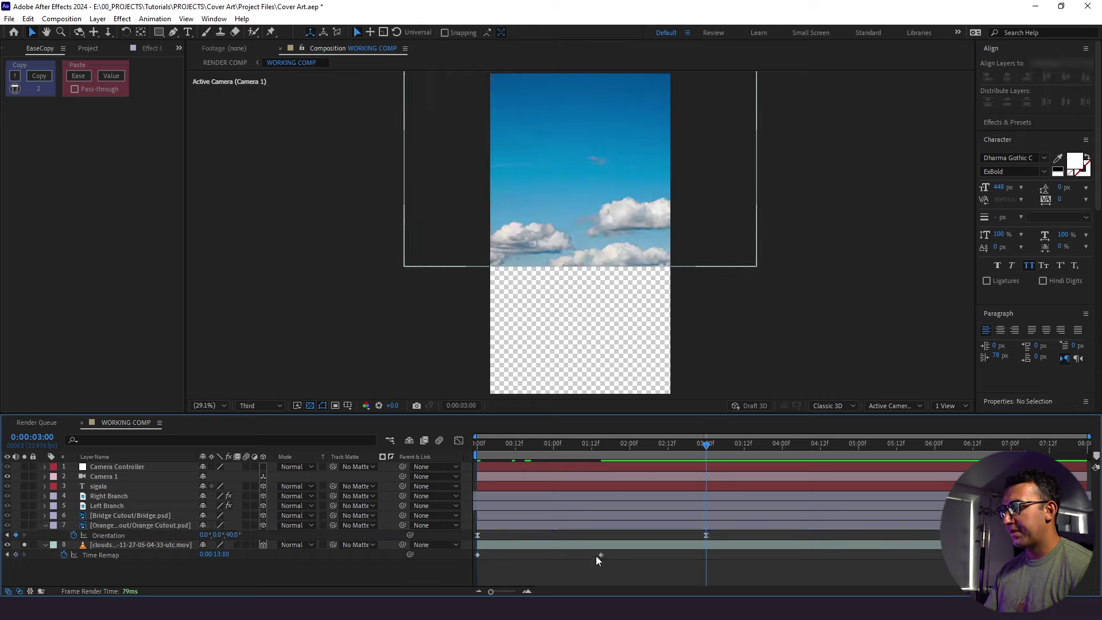
pyautogui.moveTo(600, 555); pyautogui.dragTo(532, 493)
pyautogui.click(691, 574)
pyautogui.hotkey('ctrl', 'alt', 'h')
# Step: Preview the sped-up clouds, then solo the orange slice and preview it over them
pyautogui.click(529, 564)
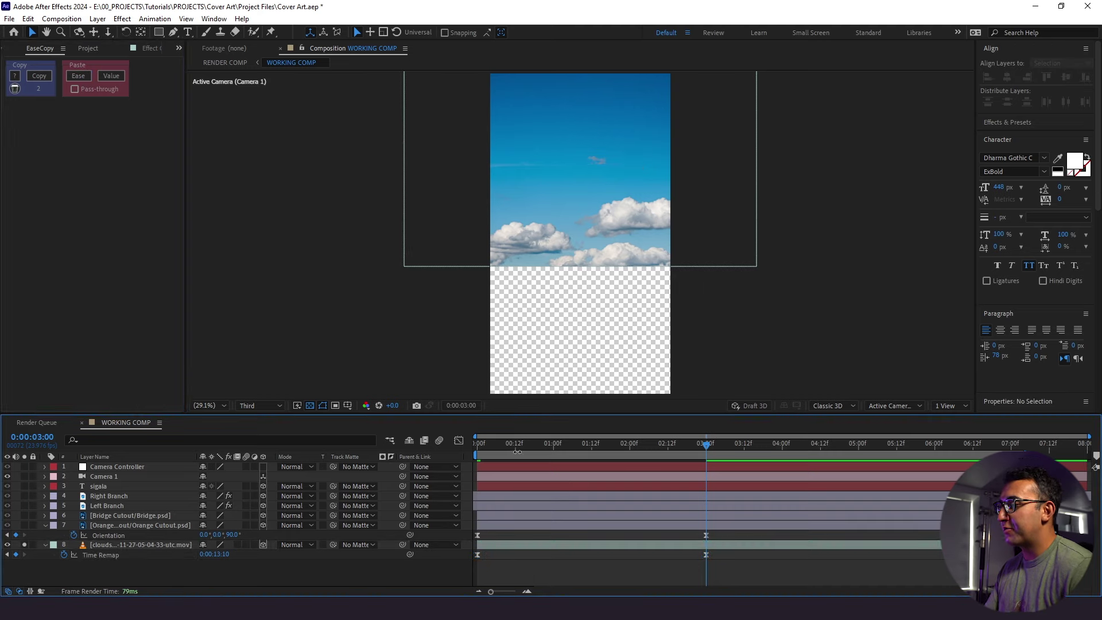
pyautogui.moveTo(517, 443); pyautogui.dragTo(466, 455)
pyautogui.press('space')
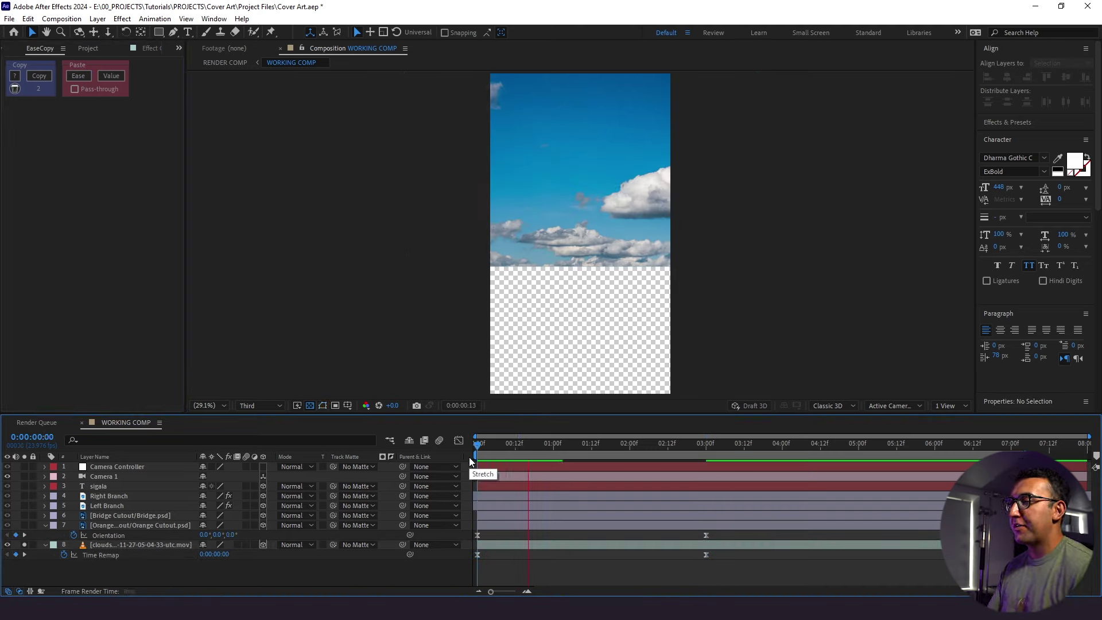
pyautogui.click(24, 525)
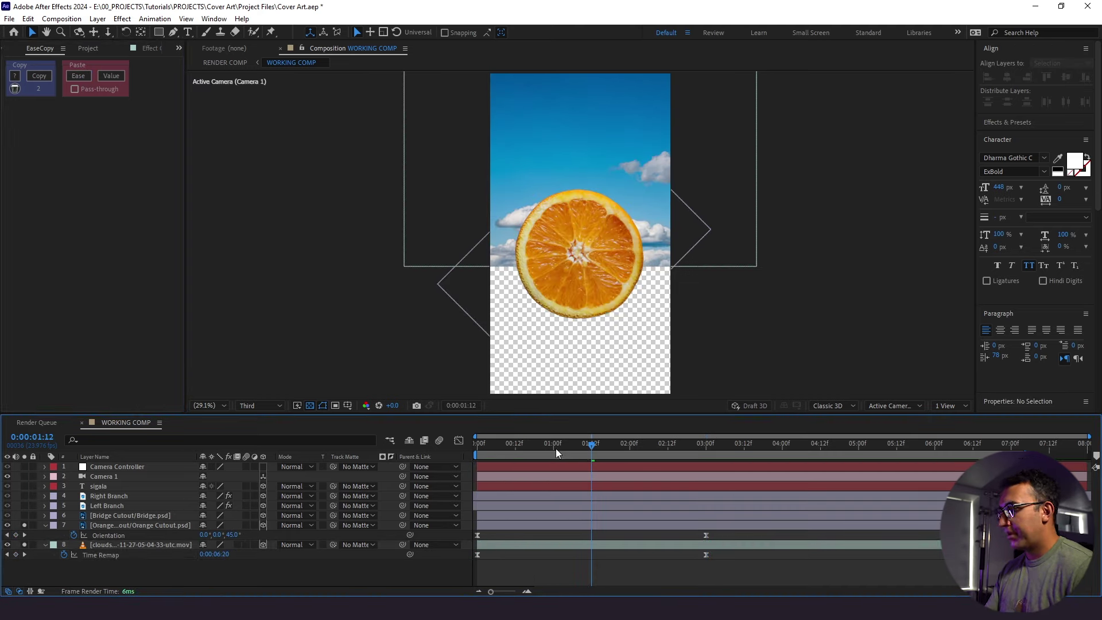
pyautogui.press('space')
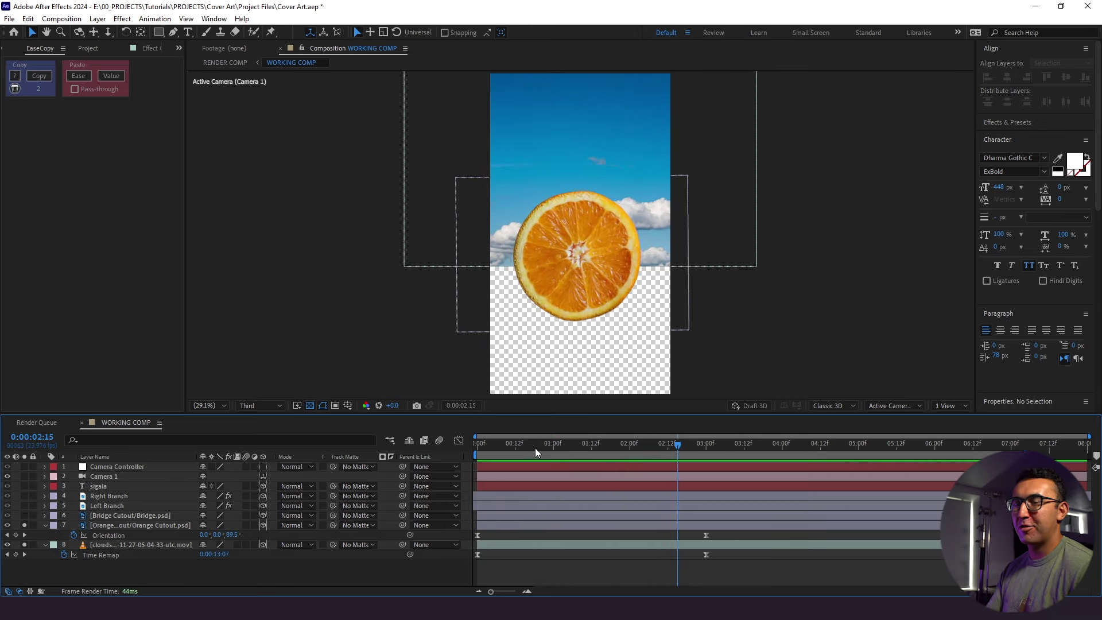
# Step: Stop the preview, unsolo the orange and clouds layers, collapse them, and save the project
pyautogui.press('space')
pyautogui.click(24, 526)
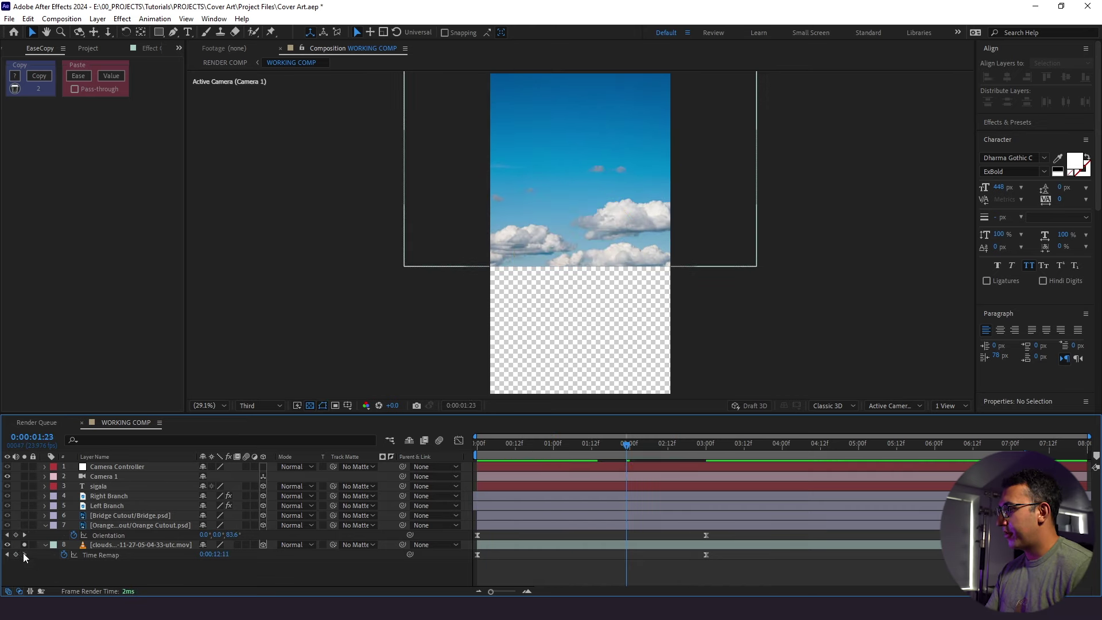
pyautogui.click(24, 544)
pyautogui.click(46, 525)
pyautogui.hotkey('ctrl', 's')
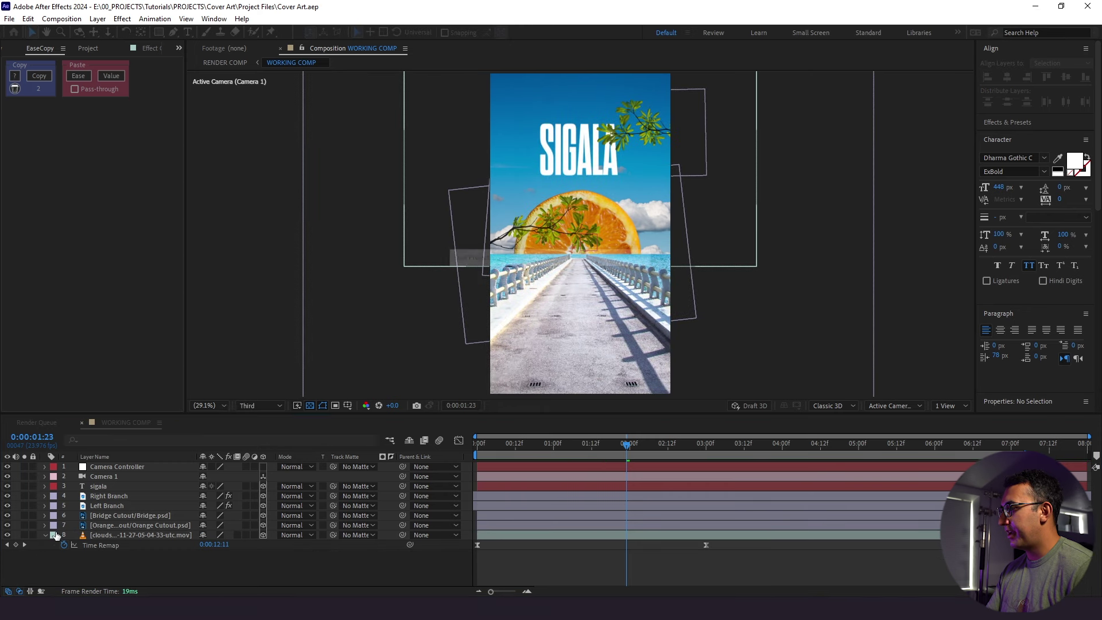
pyautogui.click(45, 535)
# Step: Add a Position text animator to sigala, offsetting the letters 30 pixels down
pyautogui.click(95, 487)
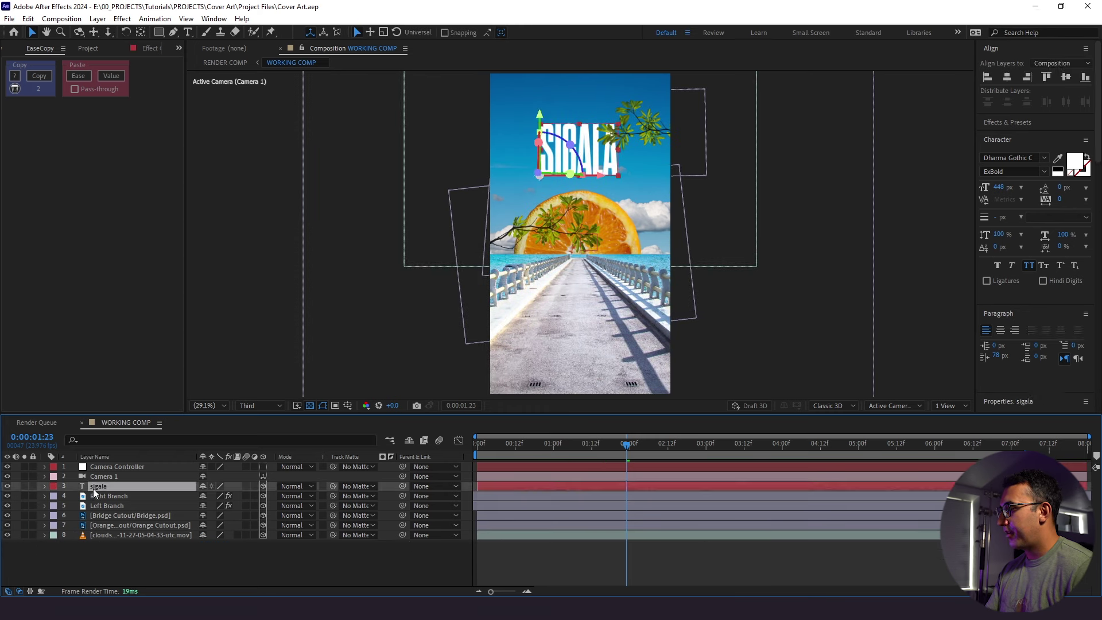
pyautogui.click(43, 486)
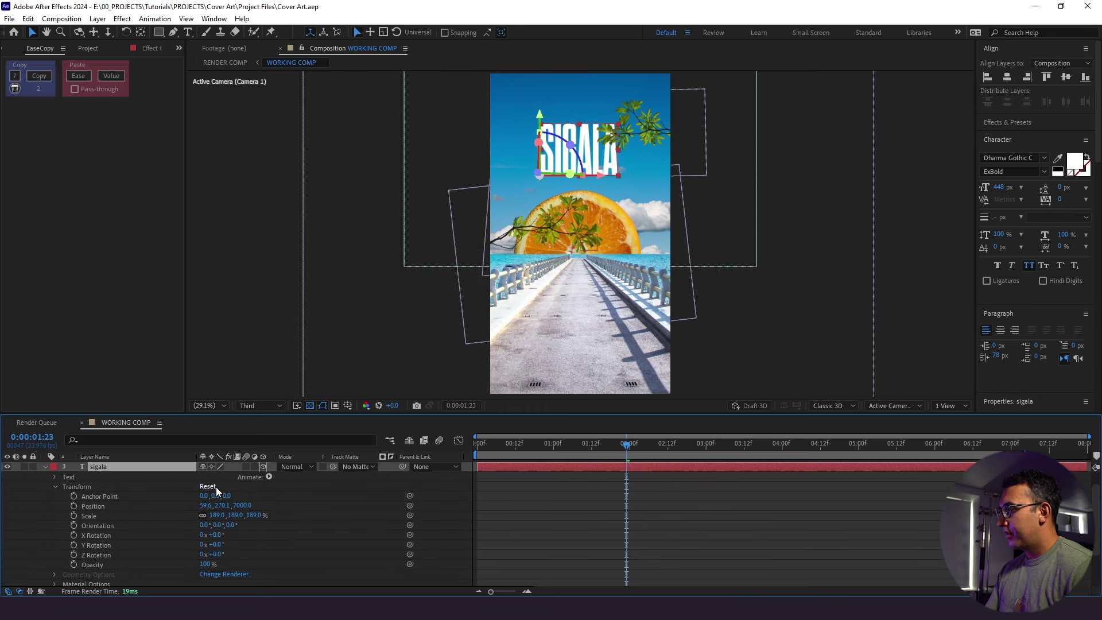
pyautogui.click(269, 477)
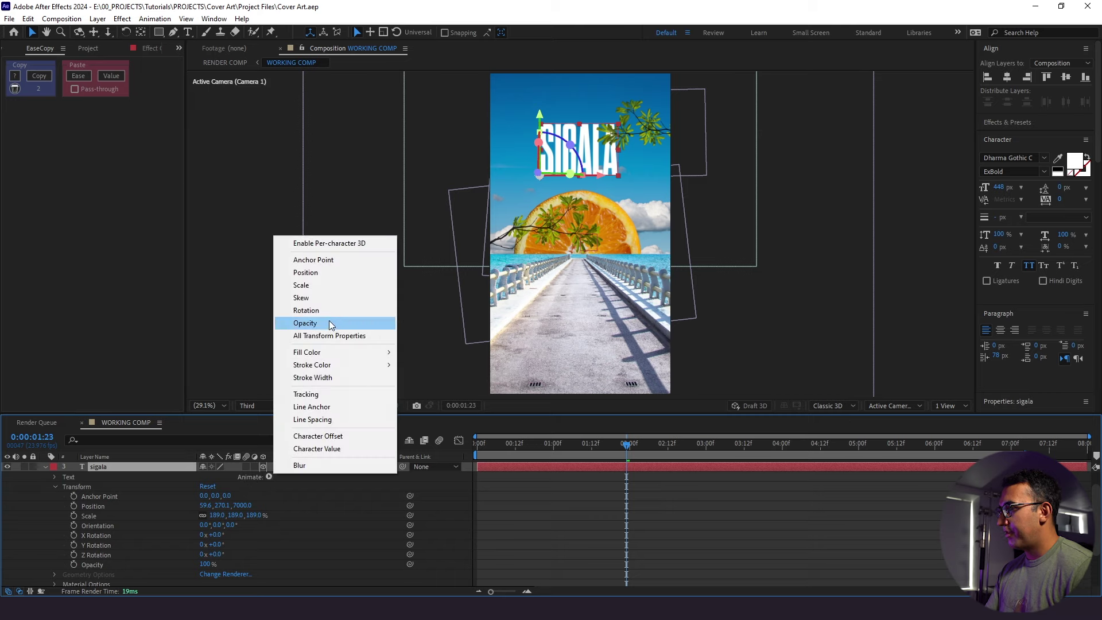
pyautogui.click(326, 275)
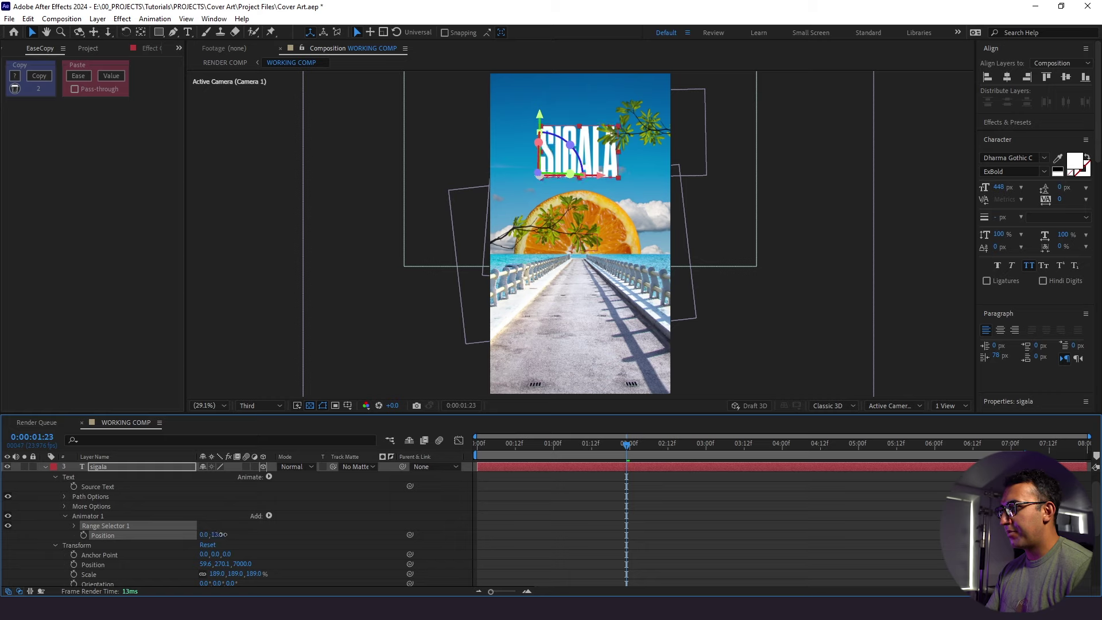
pyautogui.moveTo(224, 534); pyautogui.dragTo(228, 534)
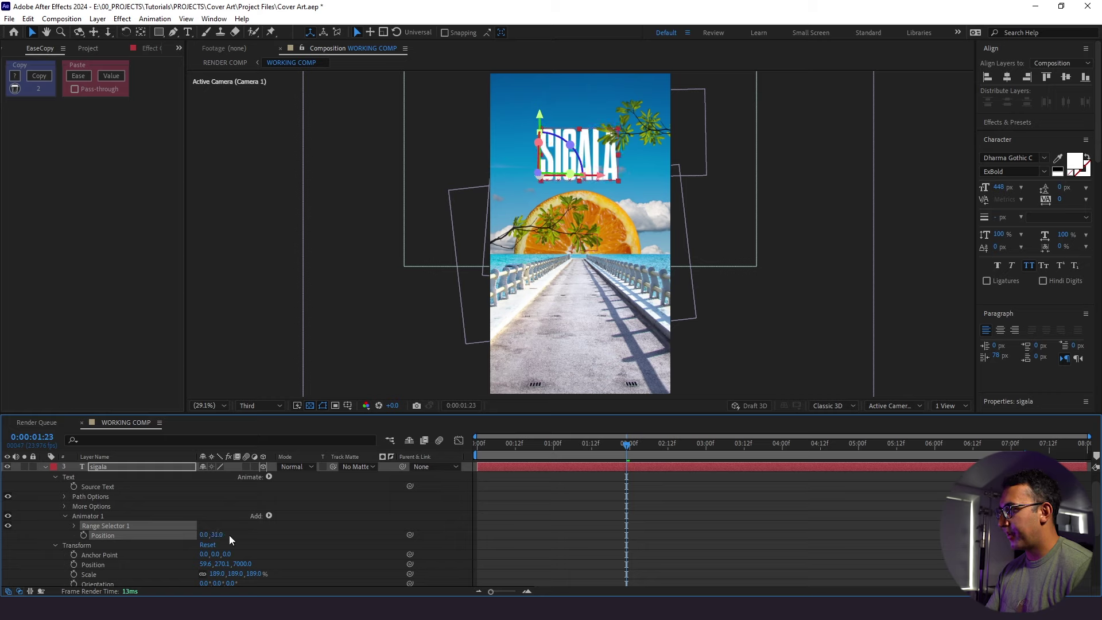
pyautogui.press('Return')
# Step: Add Opacity to the animator and set it to 0%
pyautogui.click(269, 516)
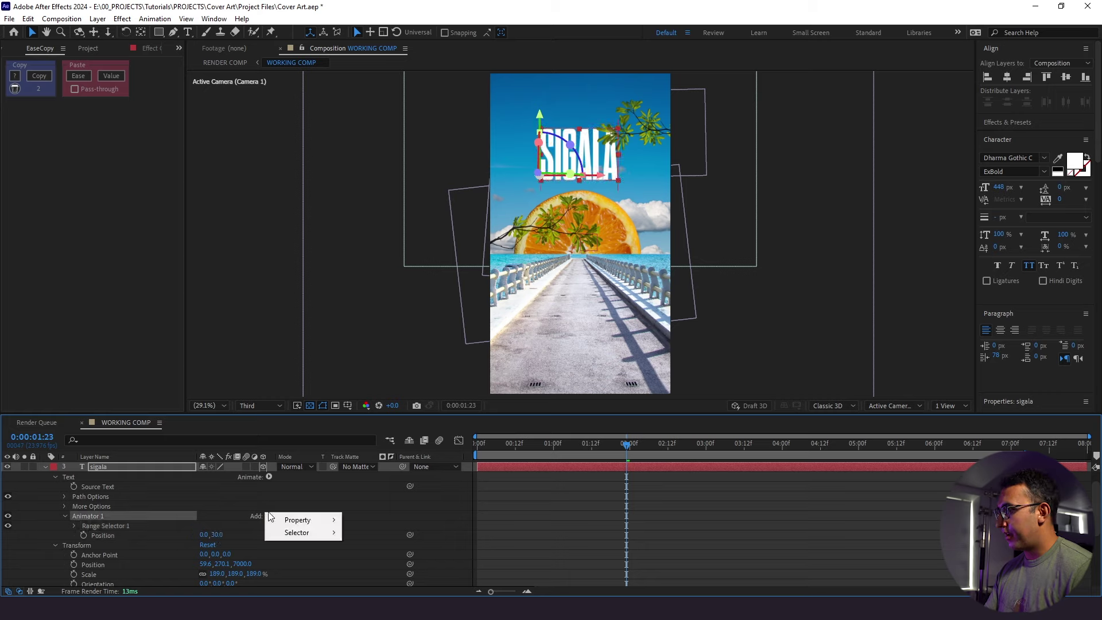
pyautogui.moveTo(276, 519)
pyautogui.click(432, 377)
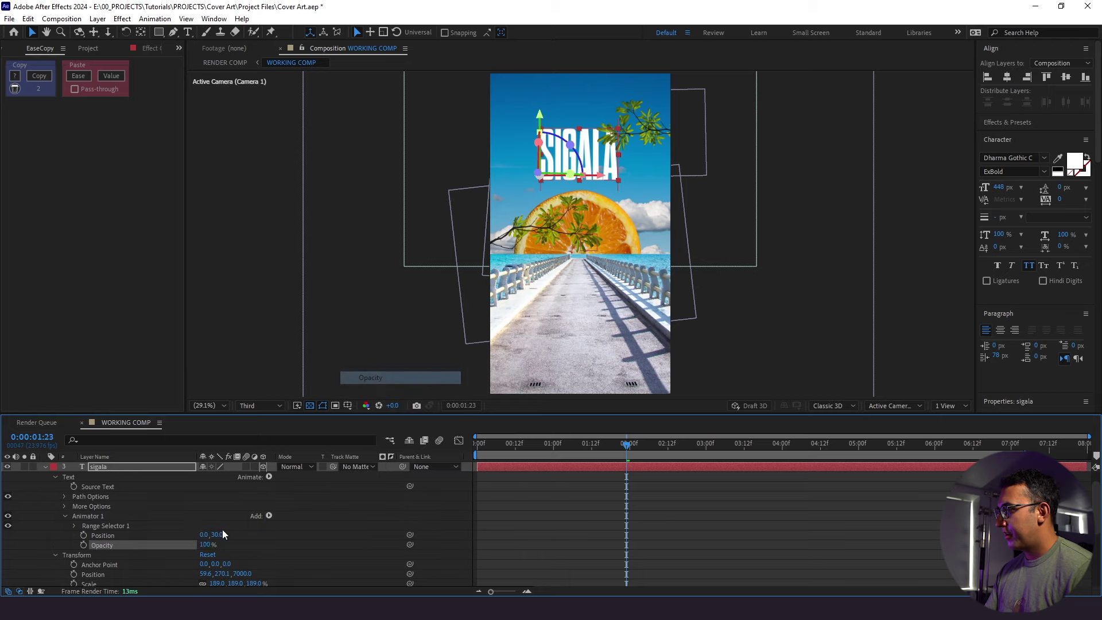
pyautogui.click(205, 544)
pyautogui.write('0')
pyautogui.press('Return')
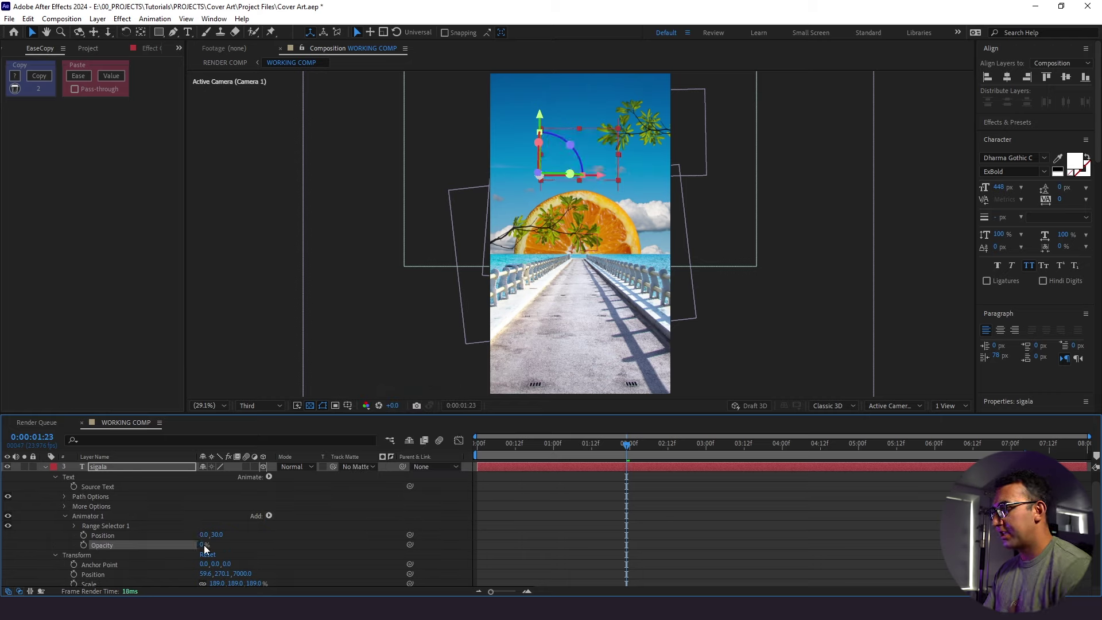
# Step: Add Blur to Animator 1 and set it to 20
pyautogui.click(143, 518)
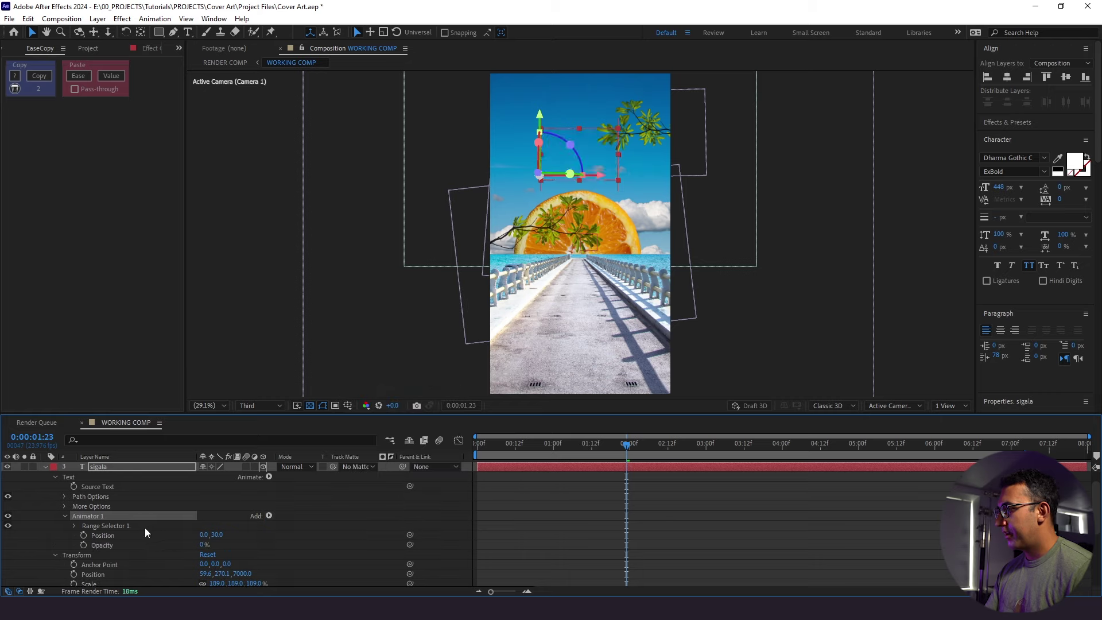
pyautogui.click(144, 527)
pyautogui.click(268, 516)
pyautogui.moveTo(293, 534)
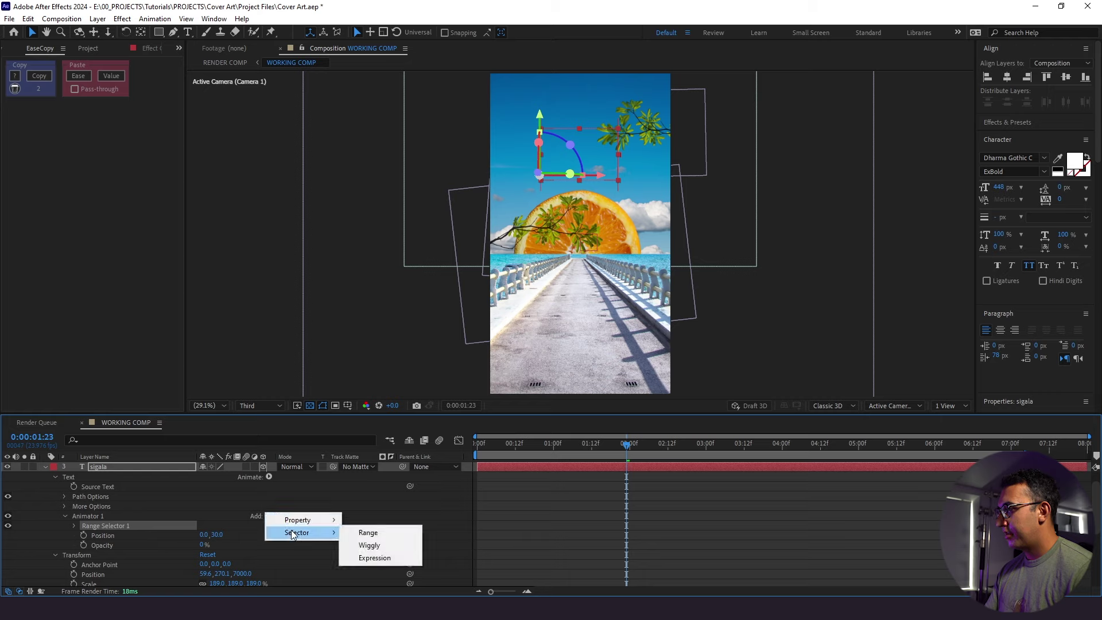
pyautogui.click(394, 515)
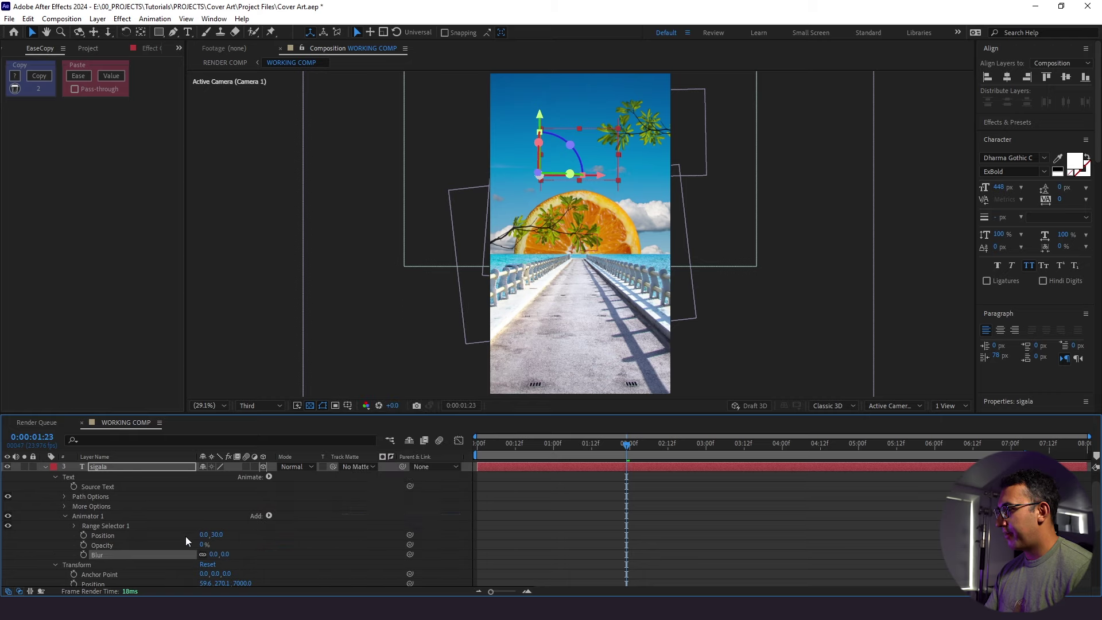
pyautogui.press('Home')
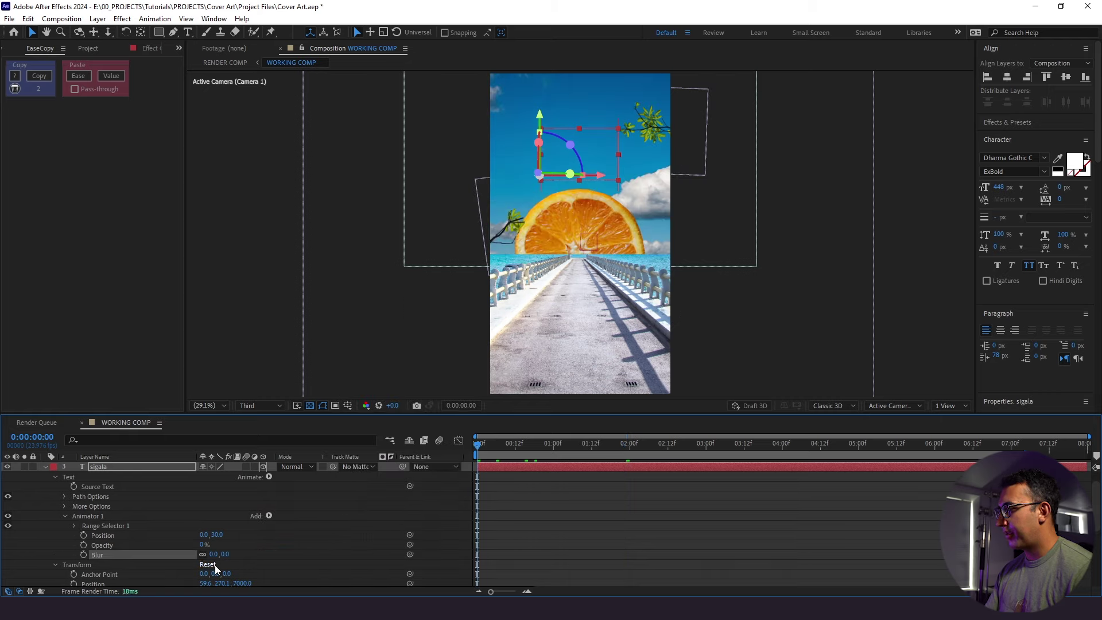
pyautogui.click(210, 555)
pyautogui.write('20')
pyautogui.press('Return')
# Step: Keyframe Range Selector Start at 0% at 0:00 and 100% at 1:12
pyautogui.click(308, 528)
pyautogui.scroll(-1, 307, 528)
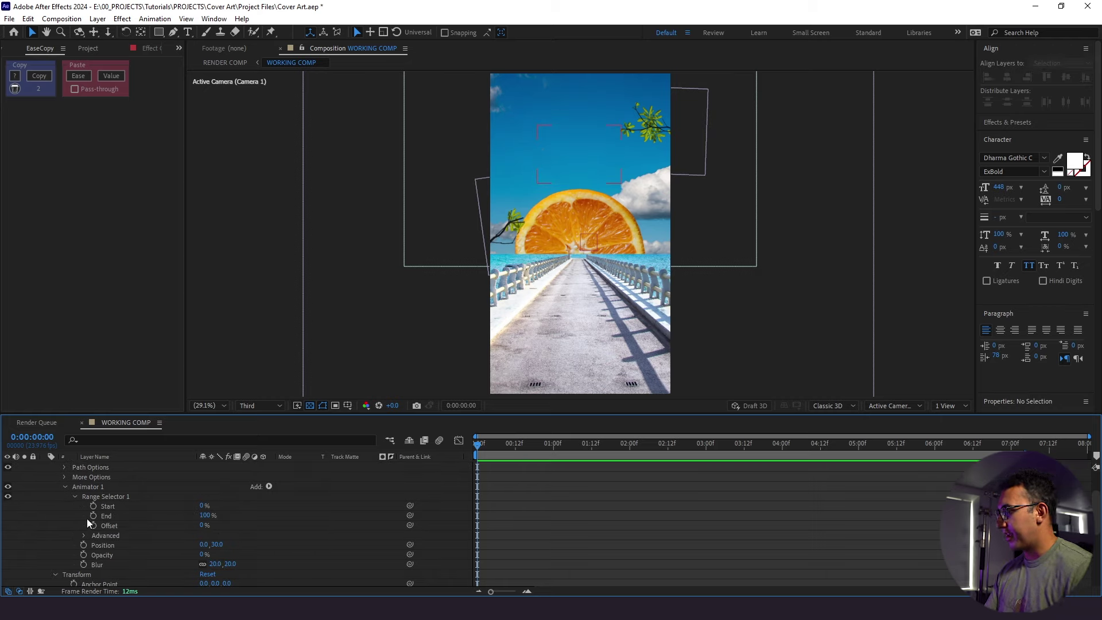
pyautogui.click(109, 505)
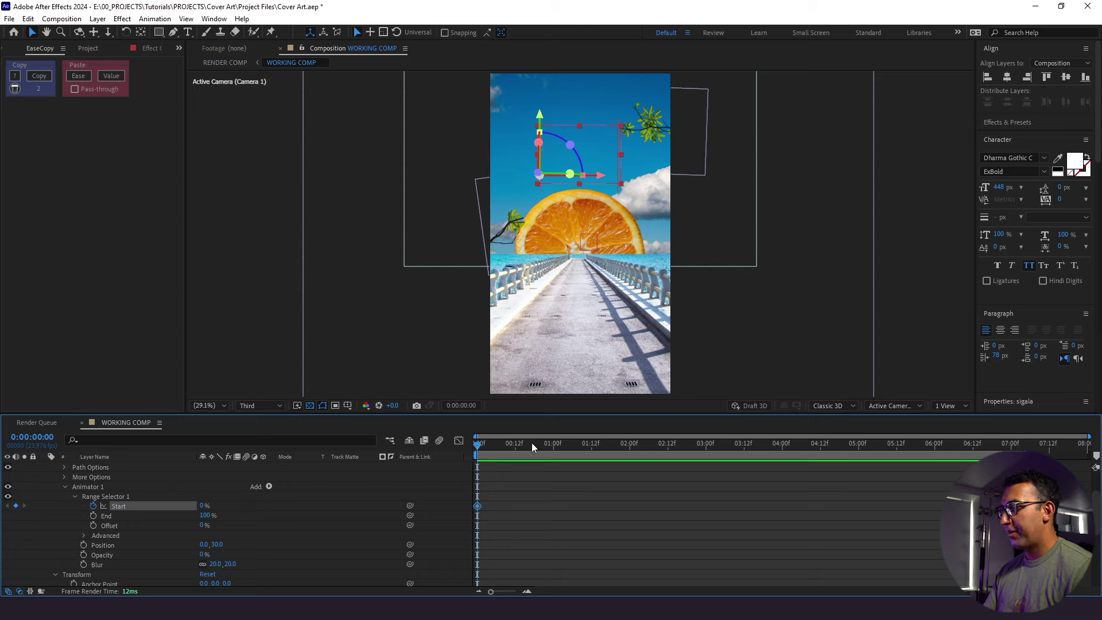
pyautogui.moveTo(531, 443); pyautogui.dragTo(591, 452)
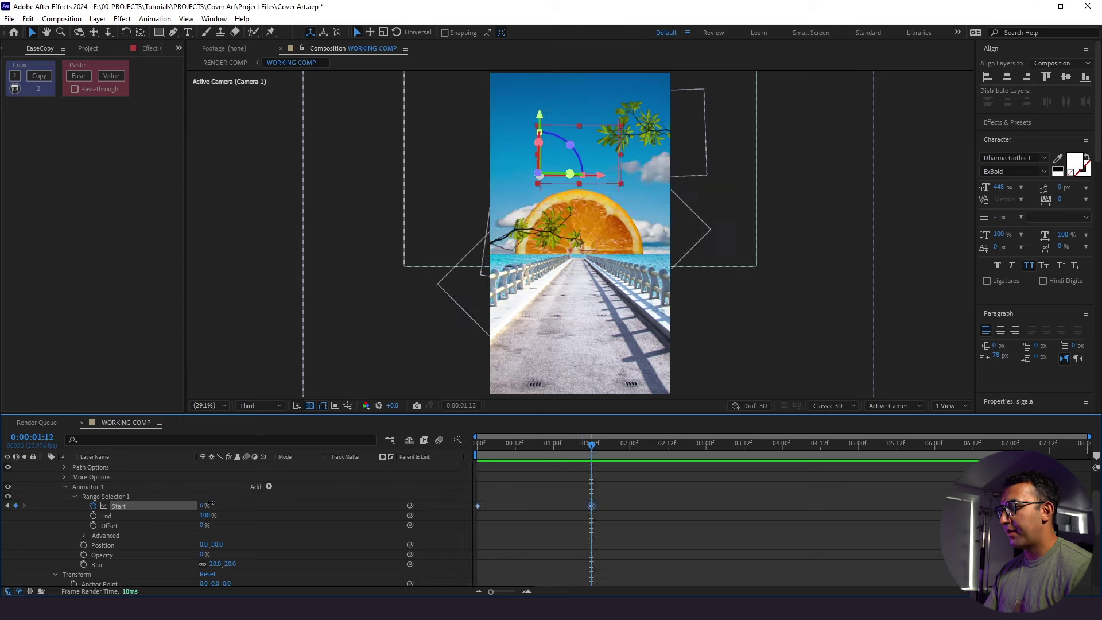
pyautogui.moveTo(211, 503); pyautogui.dragTo(270, 502)
# Step: Apply the saved ease to both Start keyframes and preview the title reveal
pyautogui.moveTo(632, 488); pyautogui.dragTo(519, 521)
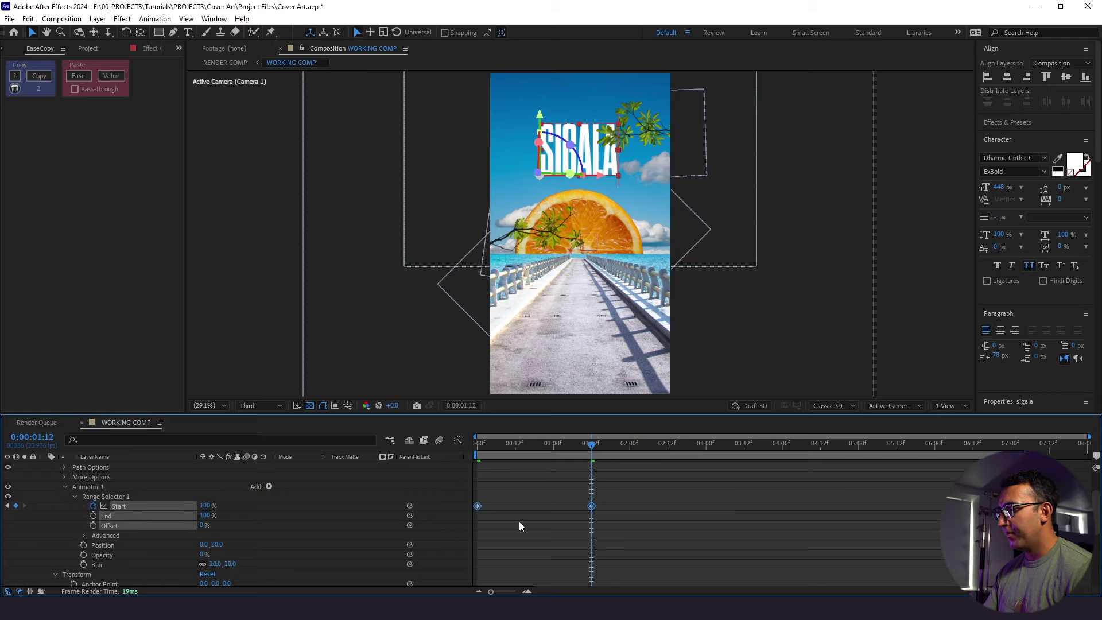
pyautogui.click(70, 77)
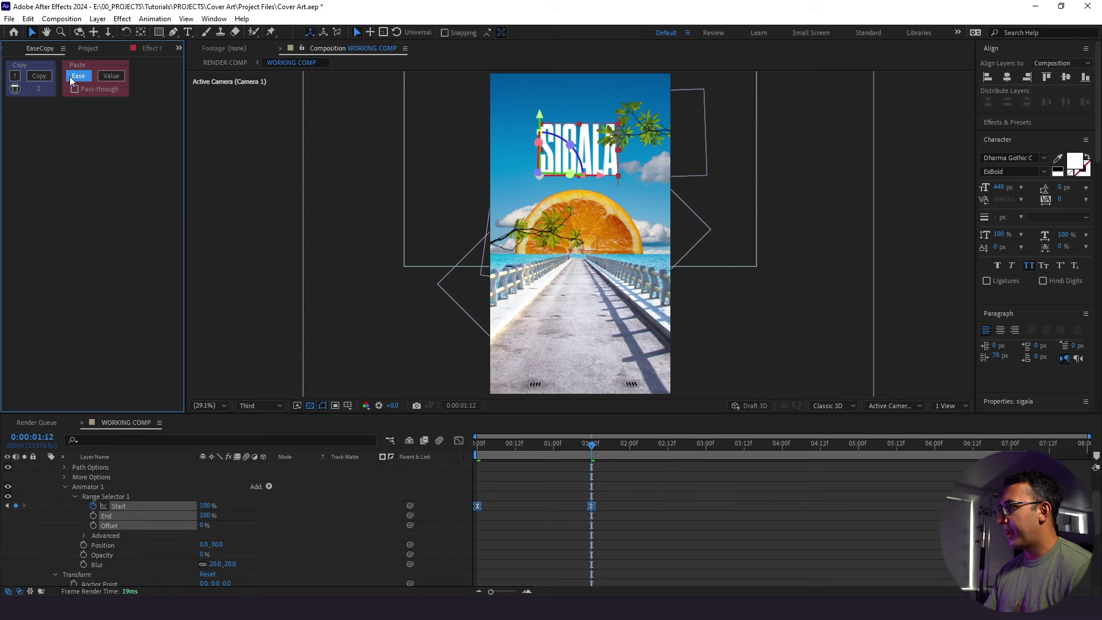
pyautogui.click(602, 542)
pyautogui.press('Home')
pyautogui.press('space')
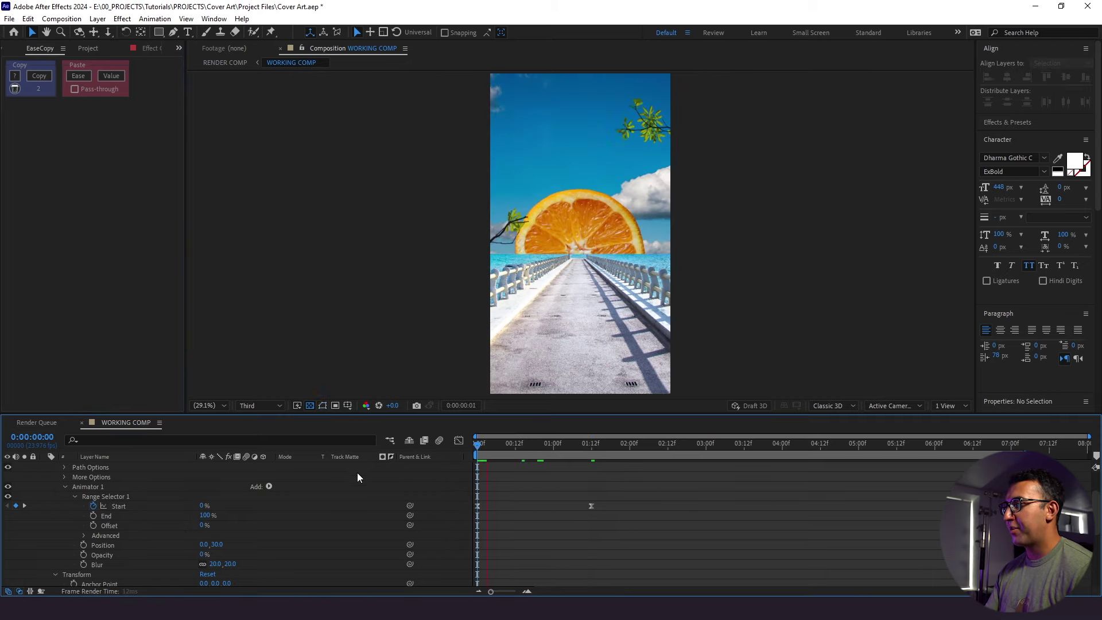
pyautogui.press('space')
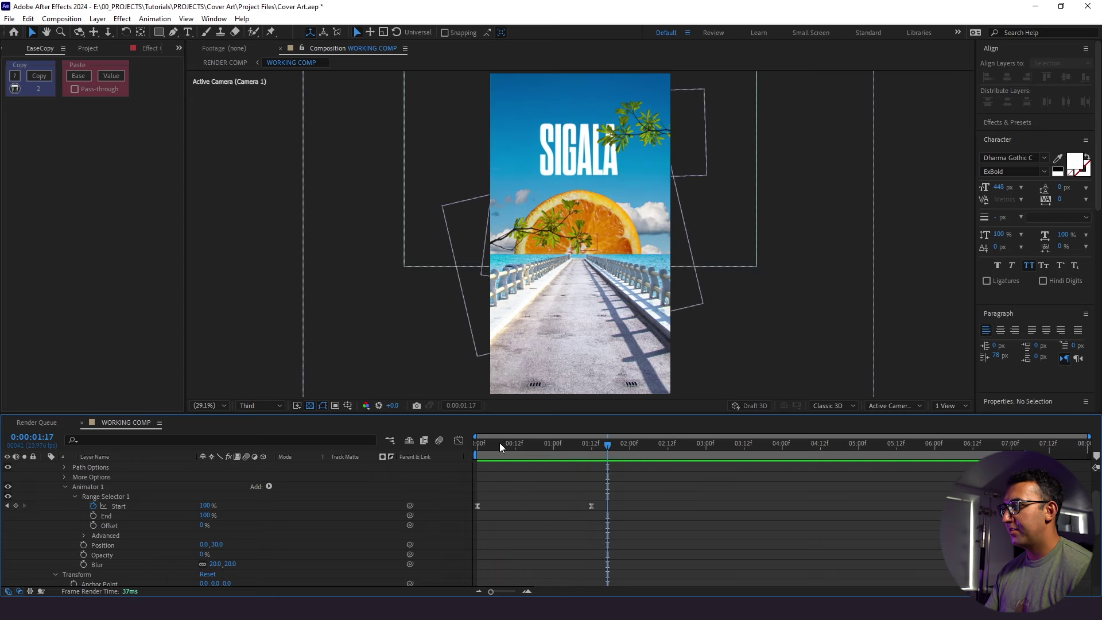
# Step: Collapse all properties, preview the animation, and make the Camera Controller a 3D layer
pyautogui.hotkey('ctrl', '`')
pyautogui.press('space')
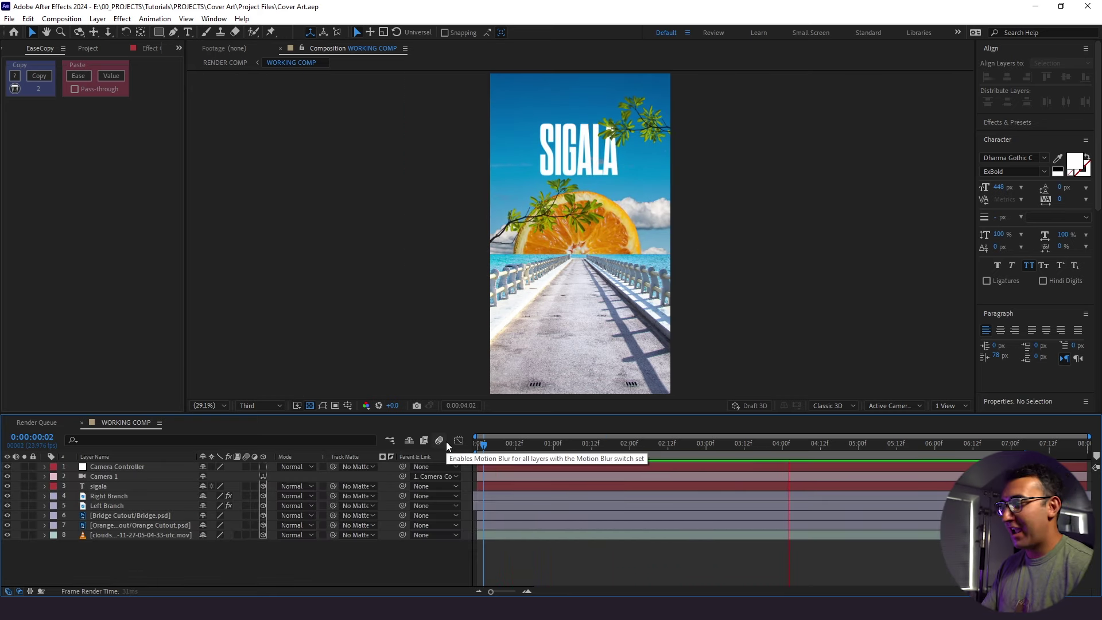
pyautogui.press('space')
pyautogui.click(262, 467)
pyautogui.click(167, 477)
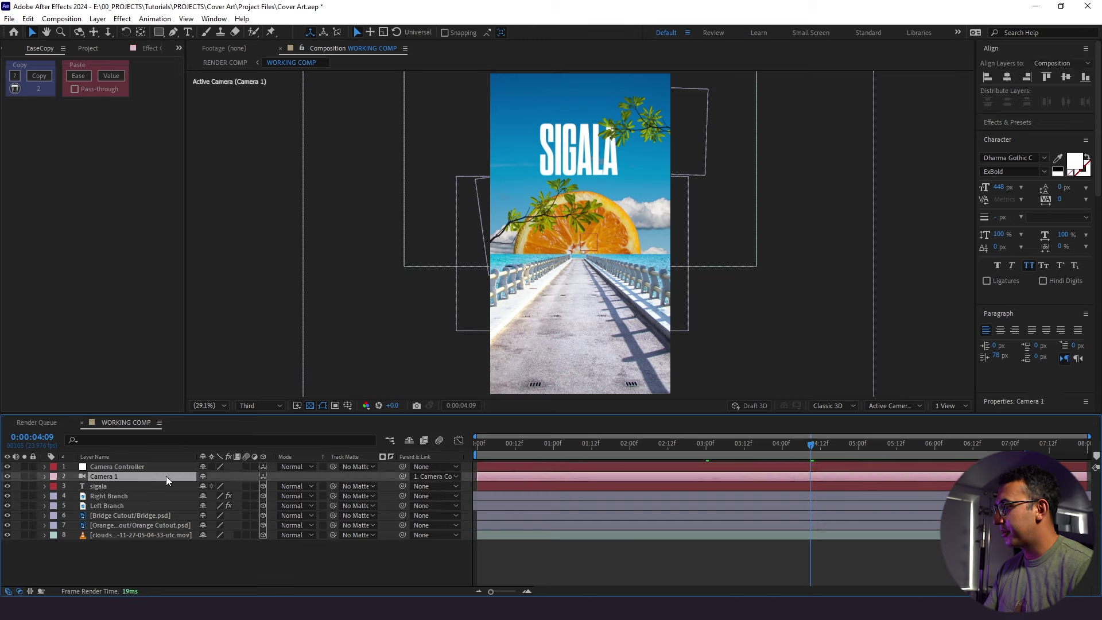
pyautogui.click(152, 467)
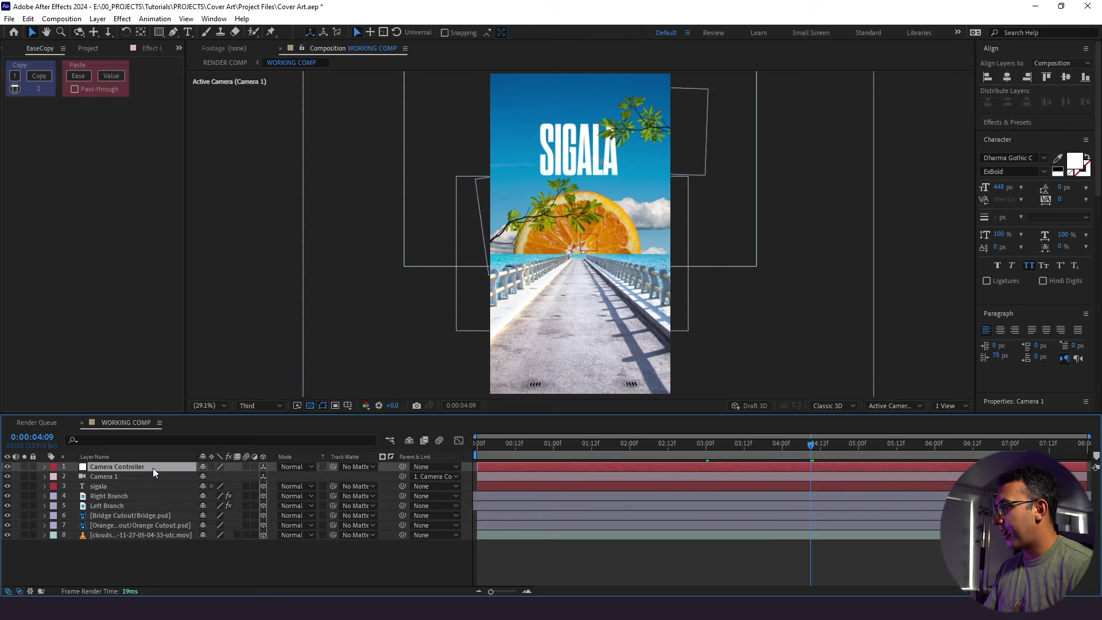
# Step: Keyframe the Camera Controller's Position at 0:00 and push it to 3306 in Z at 3:00
pyautogui.press('Home')
pyautogui.press('p')
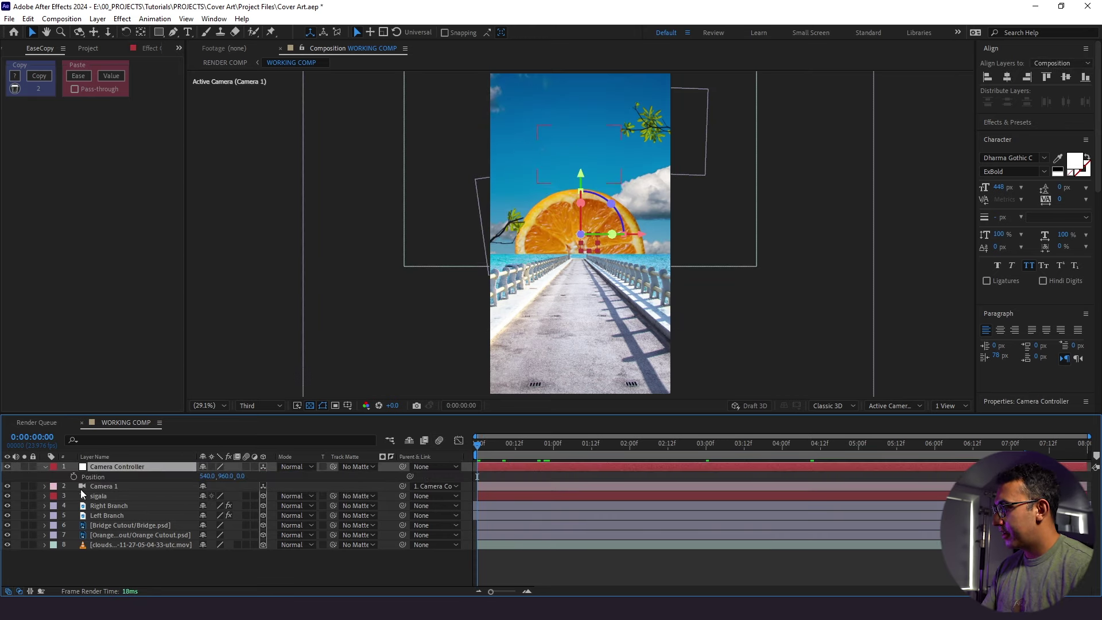
pyautogui.click(74, 477)
pyautogui.moveTo(582, 446); pyautogui.dragTo(707, 450)
pyautogui.moveTo(240, 477); pyautogui.dragTo(304, 482)
pyautogui.moveTo(233, 479); pyautogui.dragTo(535, 485)
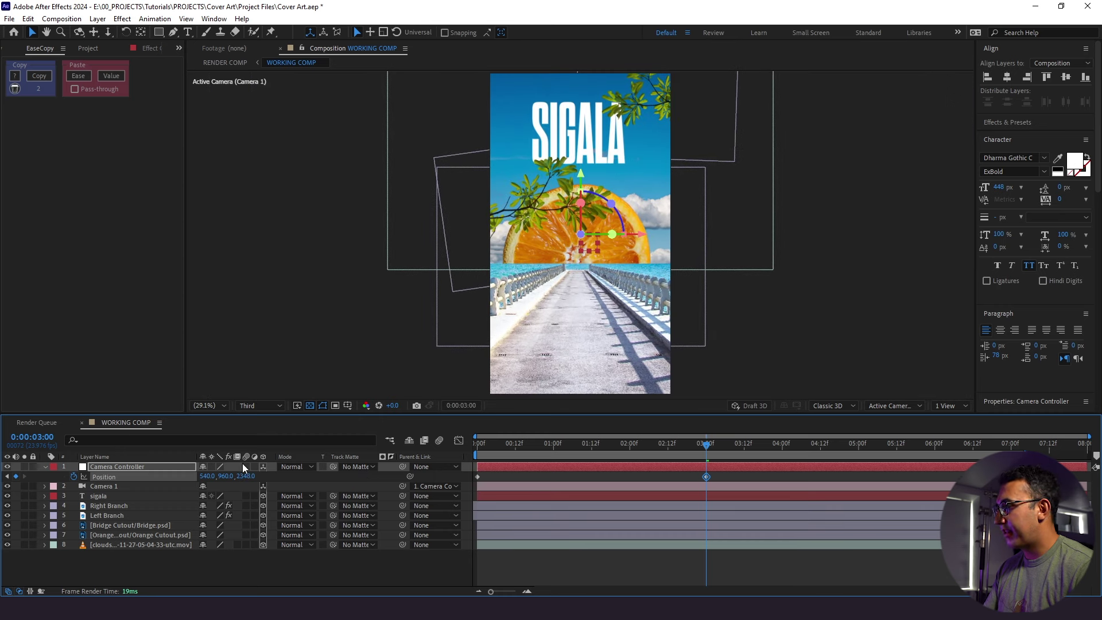
pyautogui.moveTo(246, 476); pyautogui.dragTo(792, 421)
# Step: Easy-ease both Position keyframes and preview the camera push-in from the start
pyautogui.click(122, 477)
pyautogui.click(78, 76)
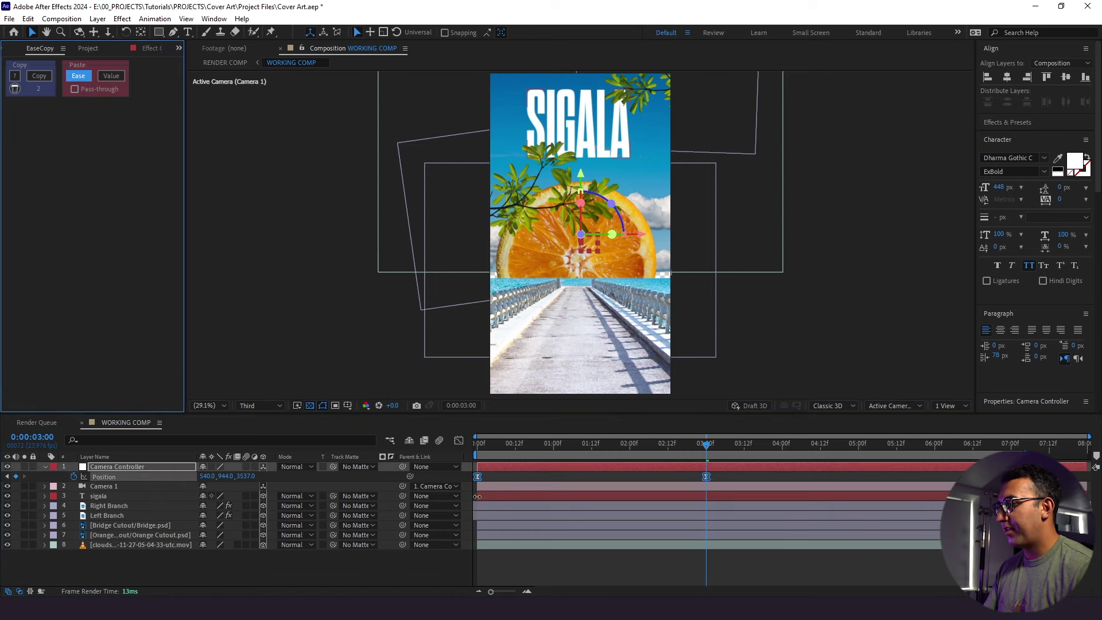
pyautogui.press('Home')
pyautogui.press('space')
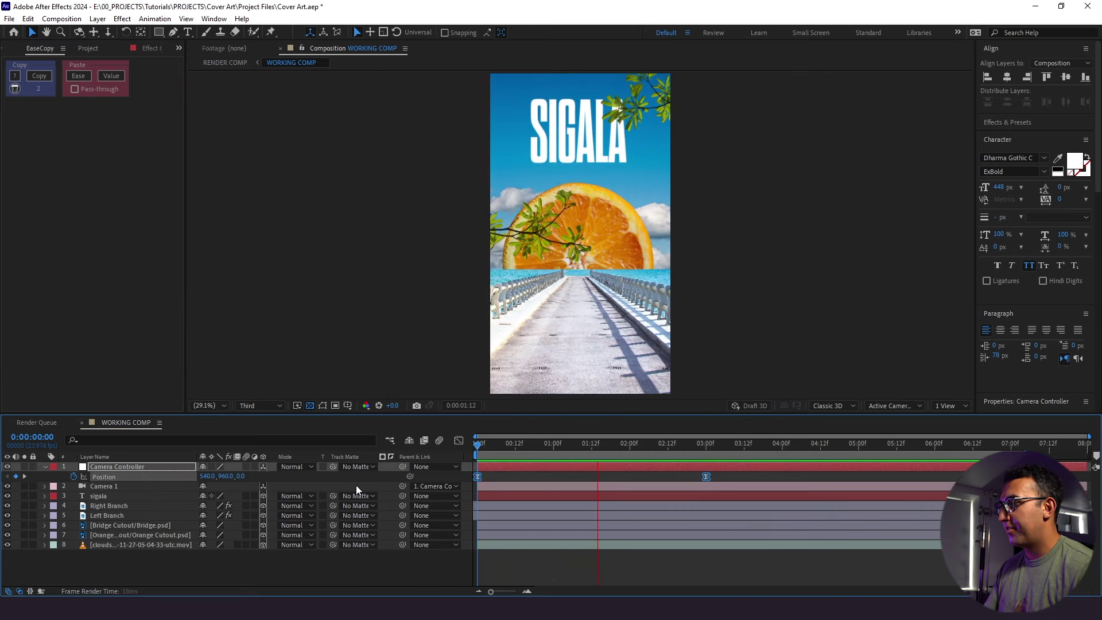
pyautogui.click(137, 544)
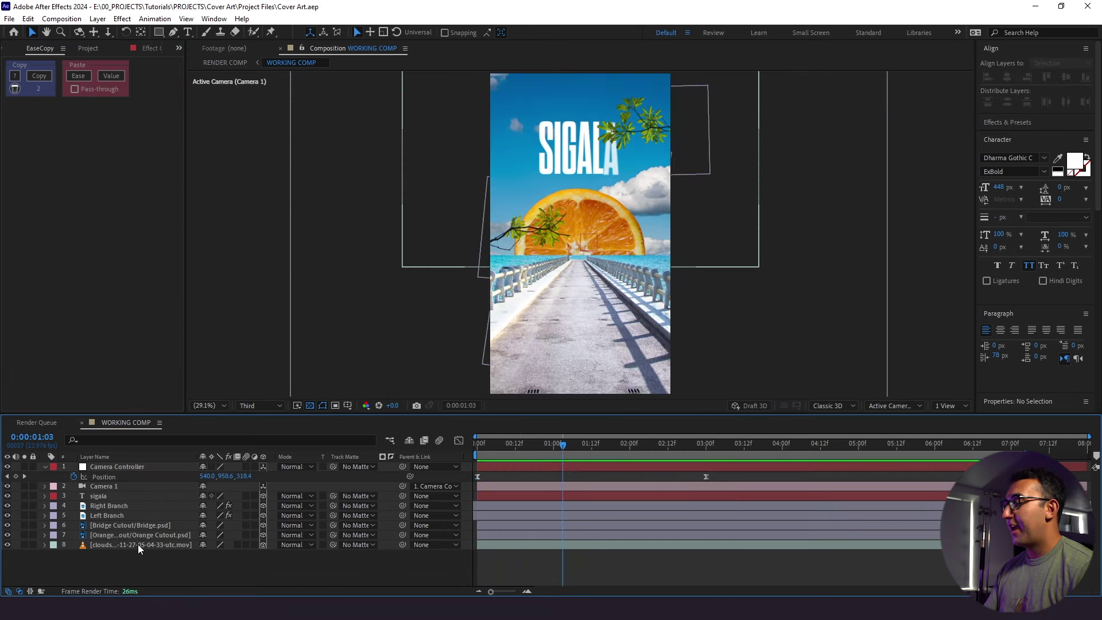
# Step: In Camera 1's Camera Options, switch Depth of Field On and set Aperture to 150
pyautogui.click(46, 487)
pyautogui.click(53, 507)
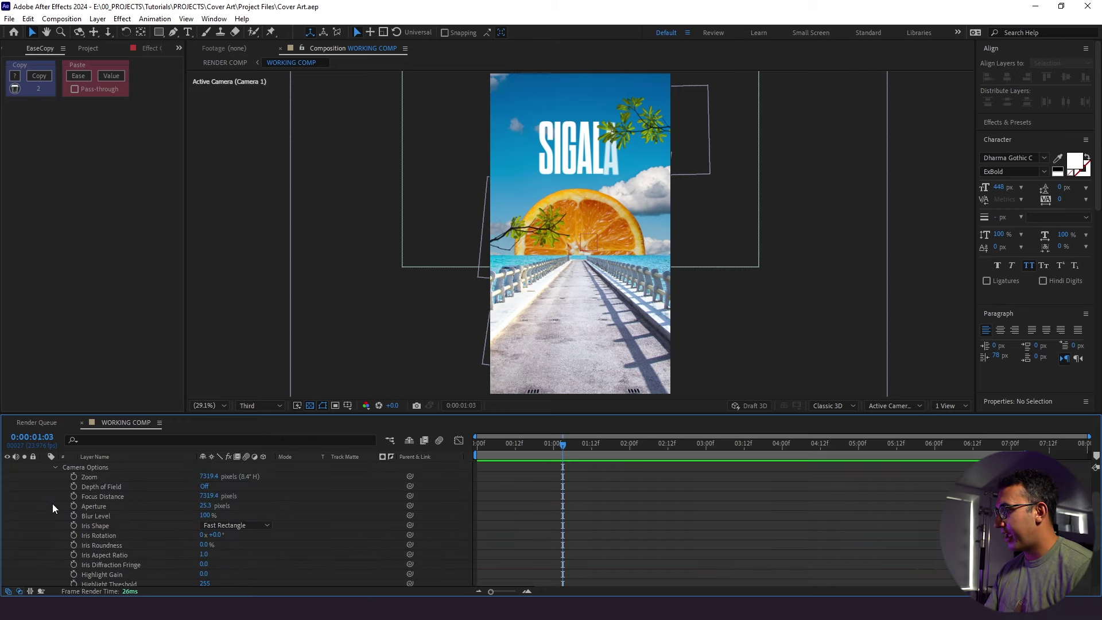
pyautogui.click(205, 487)
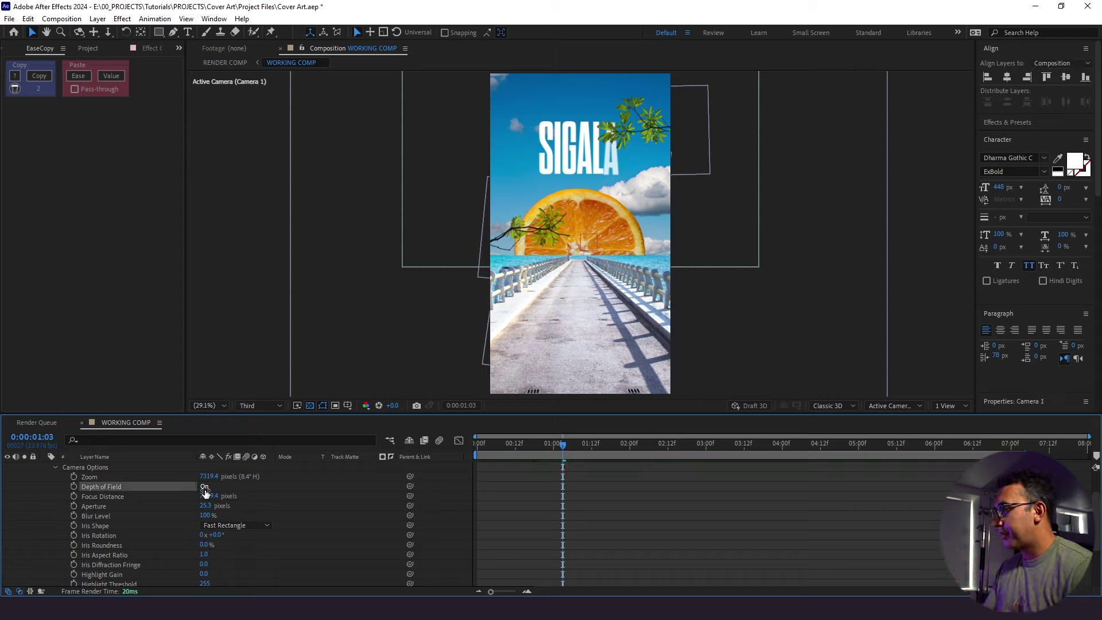
pyautogui.moveTo(555, 445); pyautogui.dragTo(551, 446)
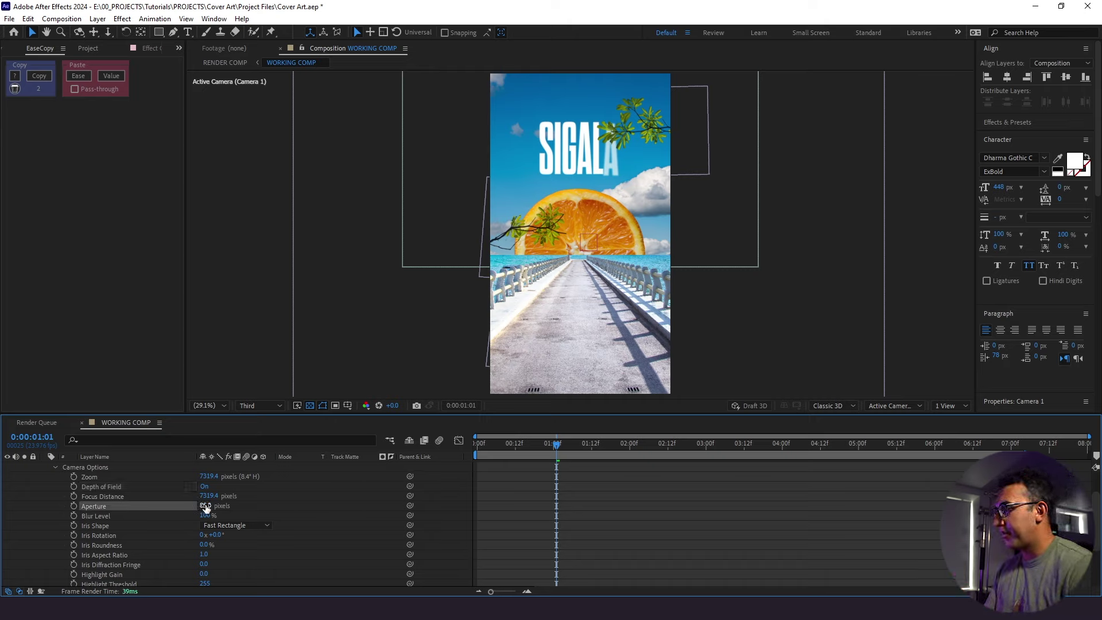
pyautogui.click(205, 505)
pyautogui.write('150')
pyautogui.press('Return')
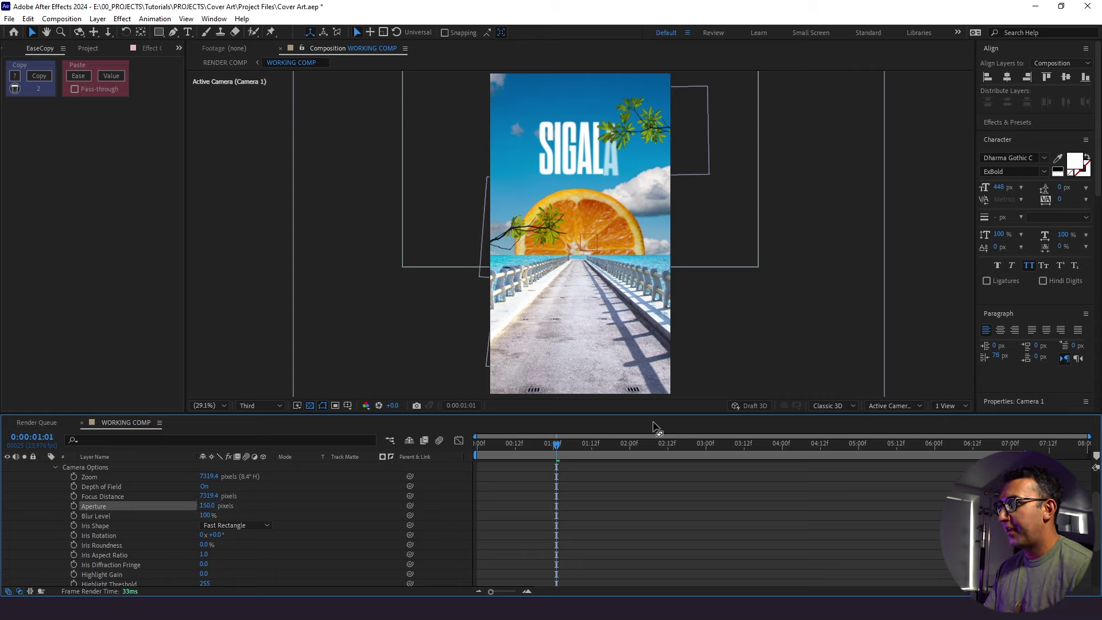
pyautogui.scroll(2, 587, 511)
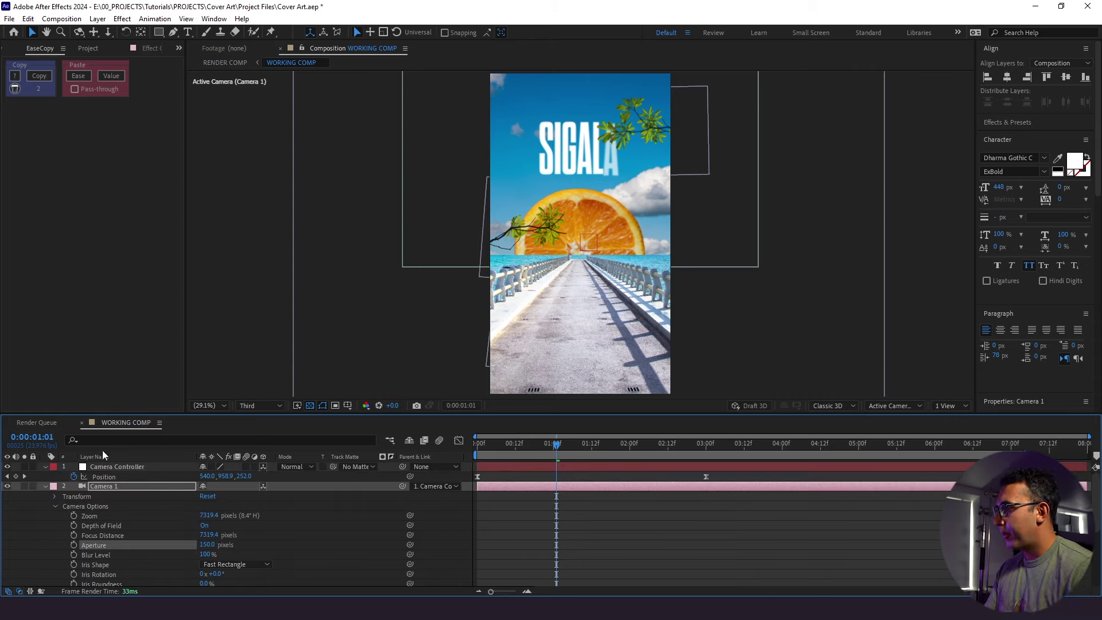
pyautogui.click(45, 487)
pyautogui.keyDown('ctrl'); pyautogui.click(112, 497); pyautogui.keyUp('ctrl')
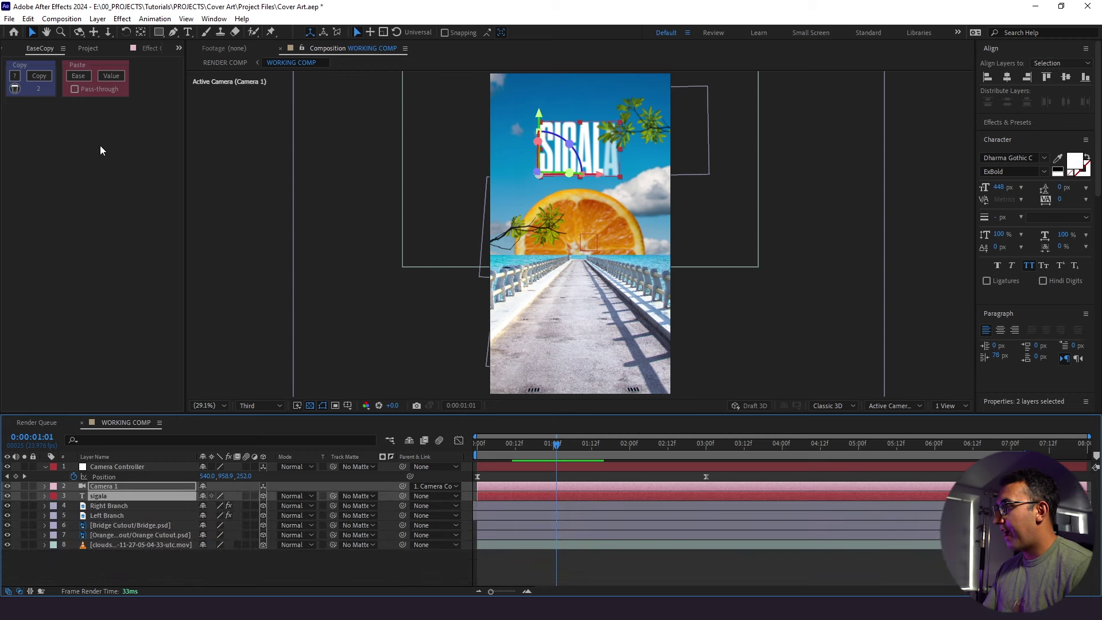
# Step: Link Camera 1's Focus Distance to the sigala text layer and scrub to 2:12 to check
pyautogui.click(97, 18)
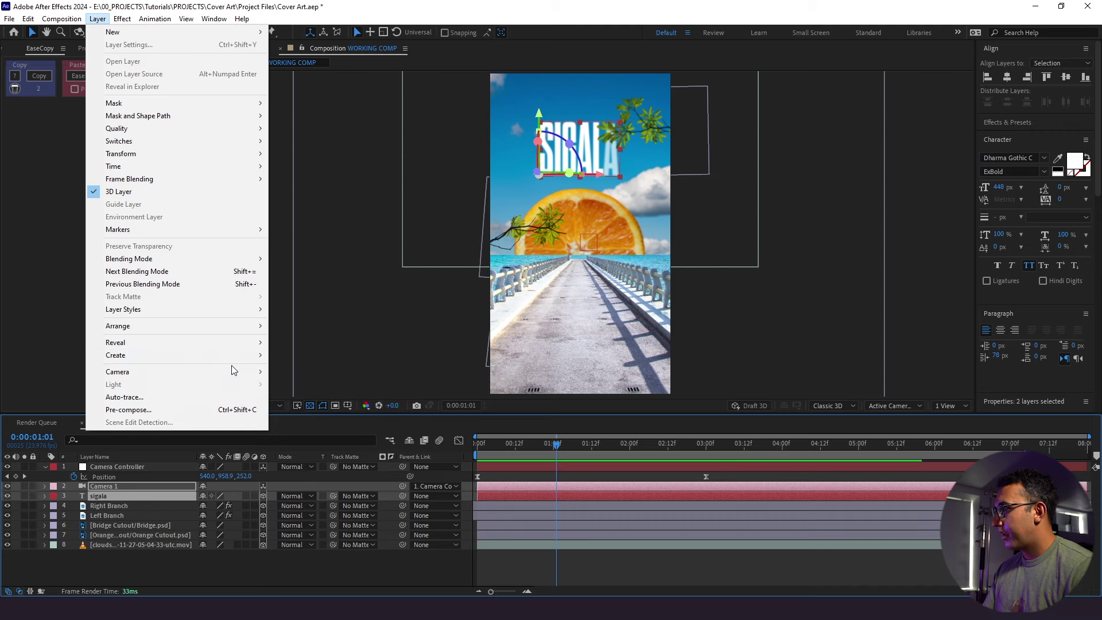
pyautogui.moveTo(232, 372)
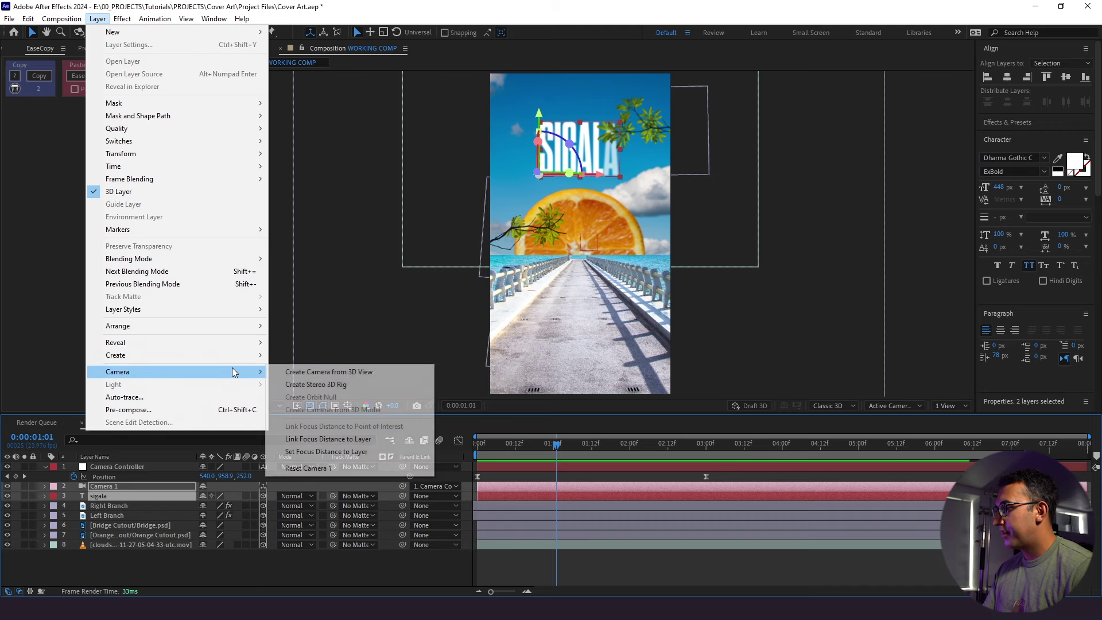
pyautogui.click(360, 441)
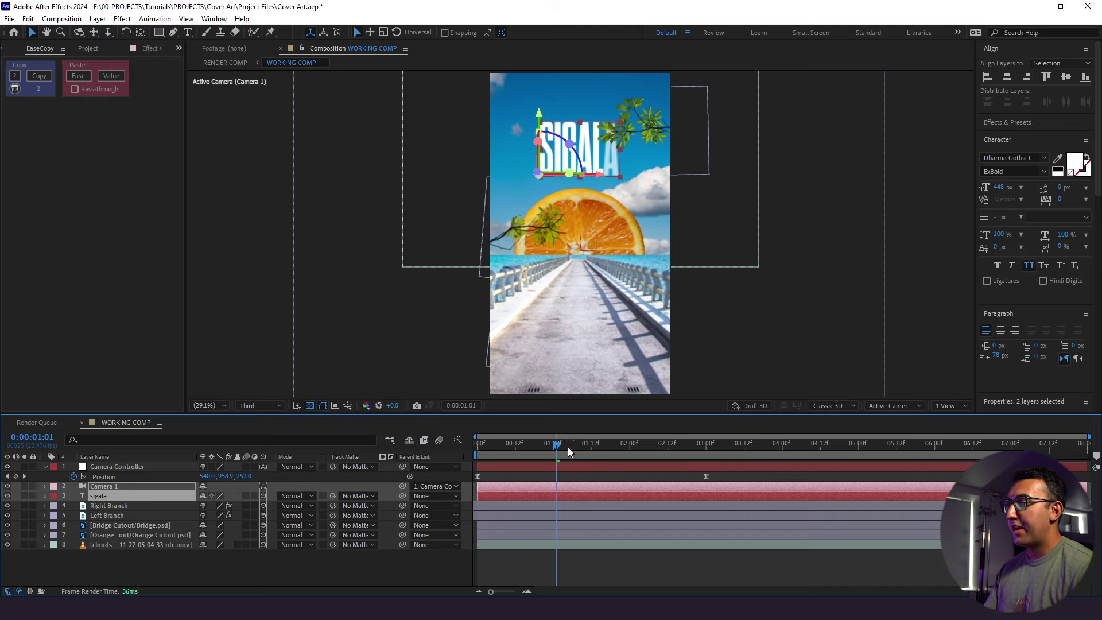
pyautogui.moveTo(556, 445); pyautogui.dragTo(665, 445)
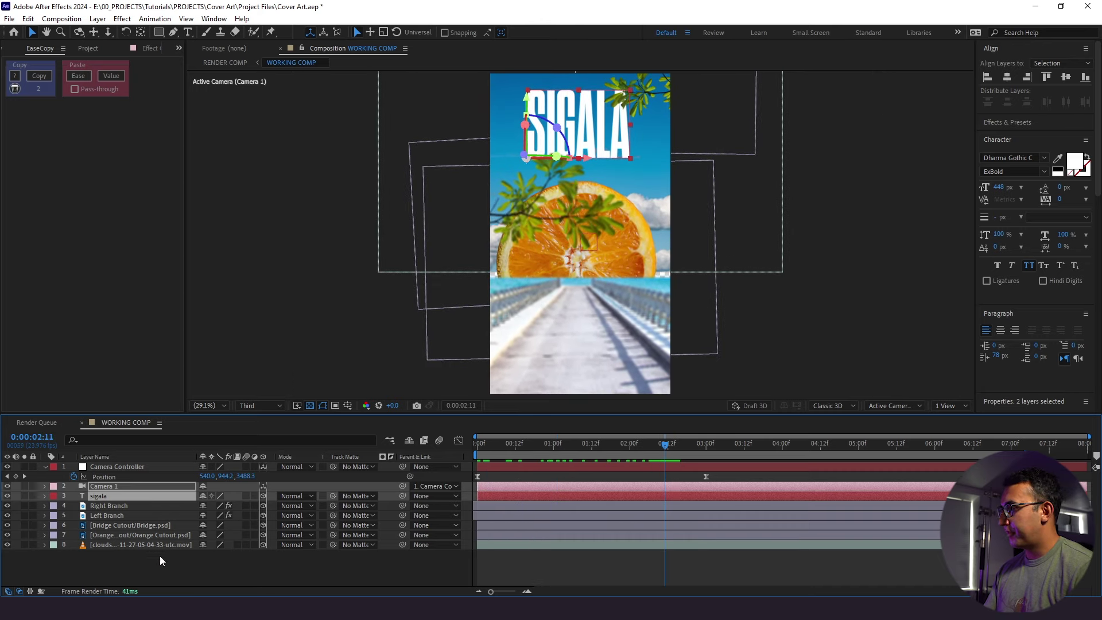
pyautogui.click(160, 555)
# Step: Find Aperture via the 'aper' search, set it to 350, and check the blur at 2:02
pyautogui.click(118, 440)
pyautogui.write('aper')
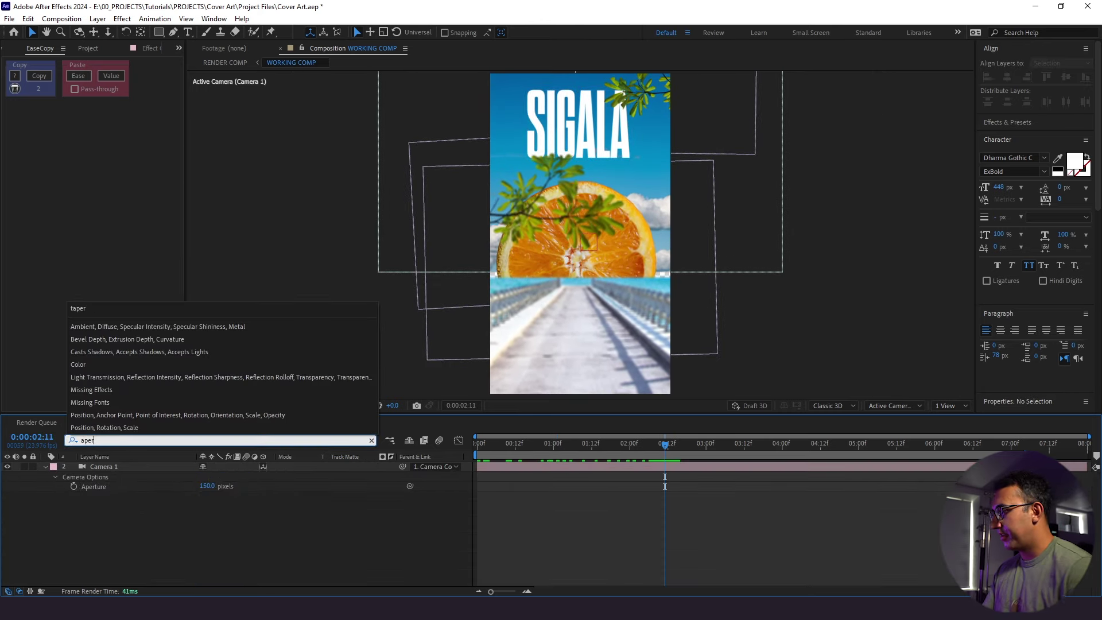
pyautogui.click(207, 486)
pyautogui.write('35')
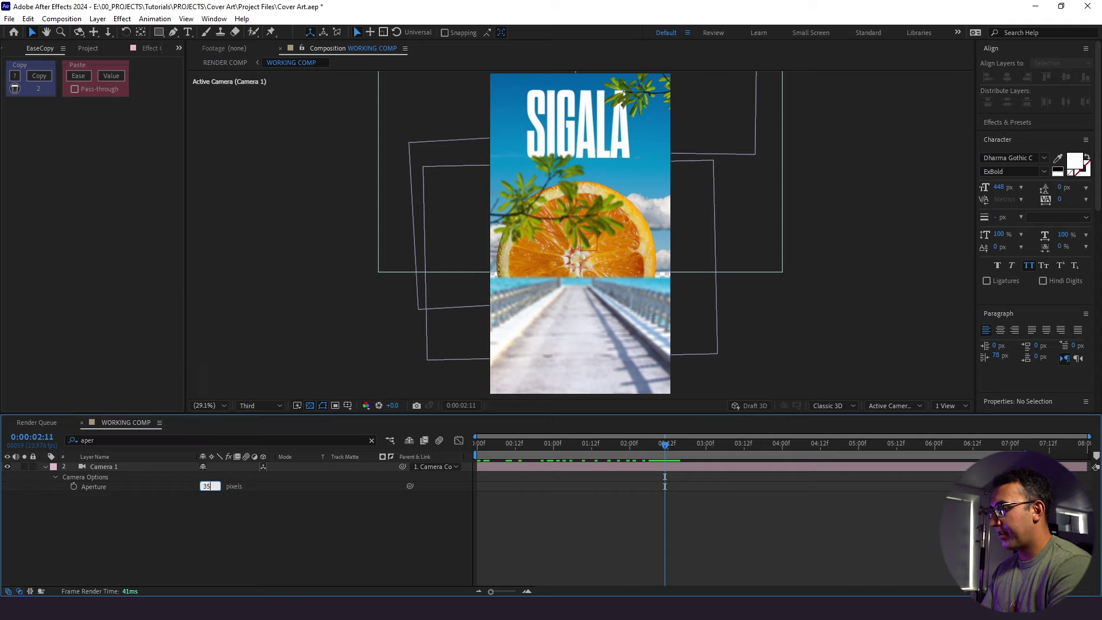
pyautogui.write('0')
pyautogui.press('Return')
pyautogui.click(442, 544)
pyautogui.moveTo(539, 449); pyautogui.dragTo(646, 466)
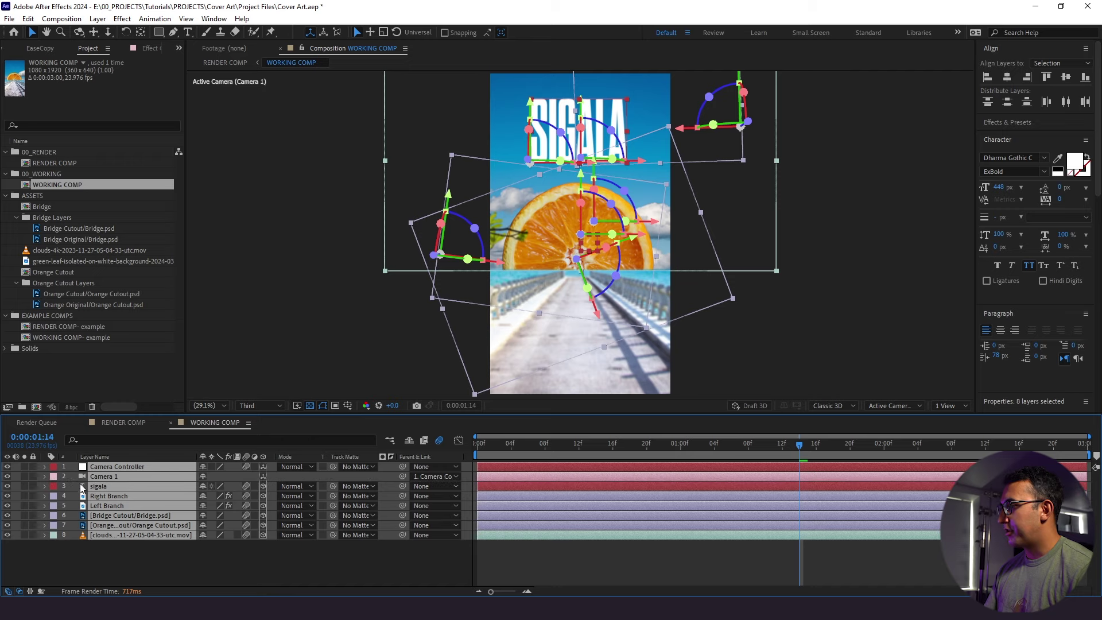
# Step: Switch to RENDER COMP, set preview resolution to Quarter, and scrub to about 2:09
pyautogui.click(111, 543)
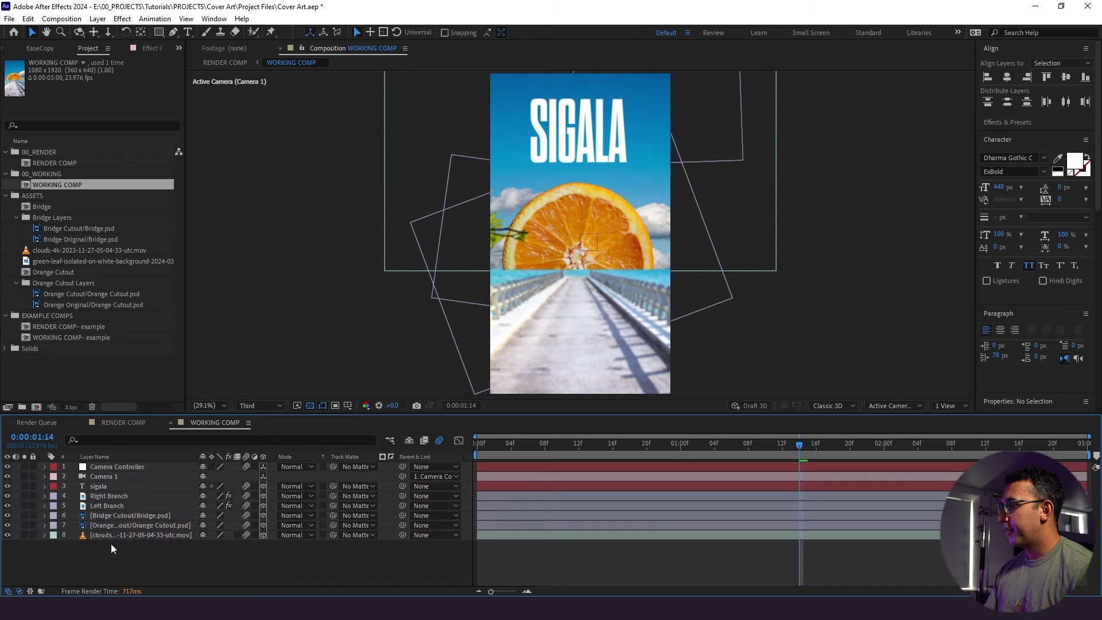
pyautogui.click(120, 425)
pyautogui.click(627, 523)
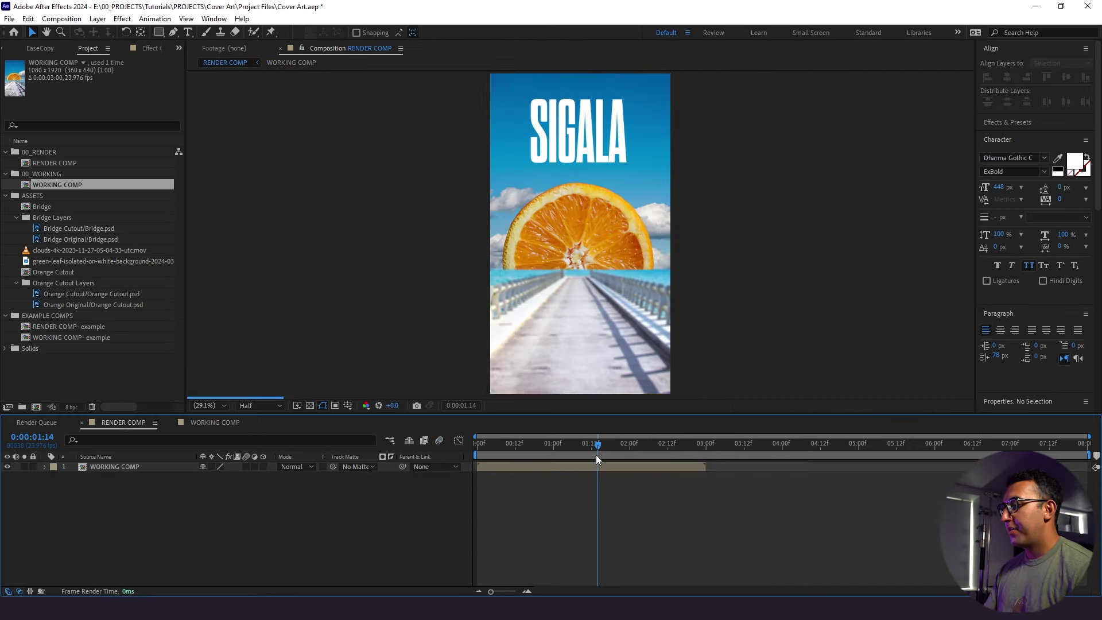
pyautogui.click(259, 406)
pyautogui.click(260, 470)
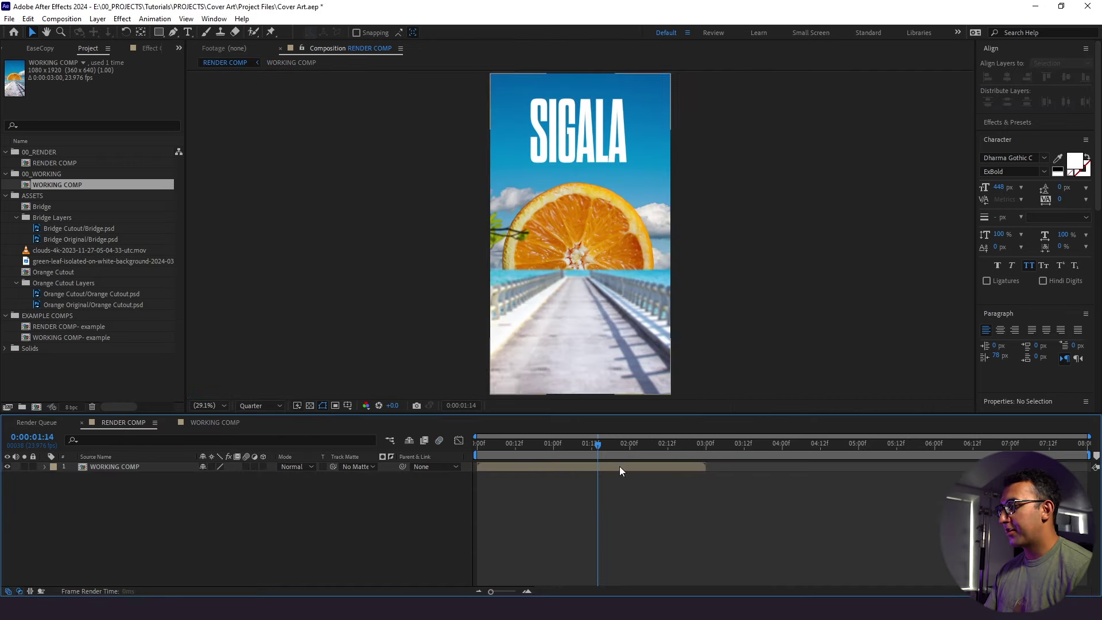
pyautogui.moveTo(621, 447); pyautogui.dragTo(687, 453)
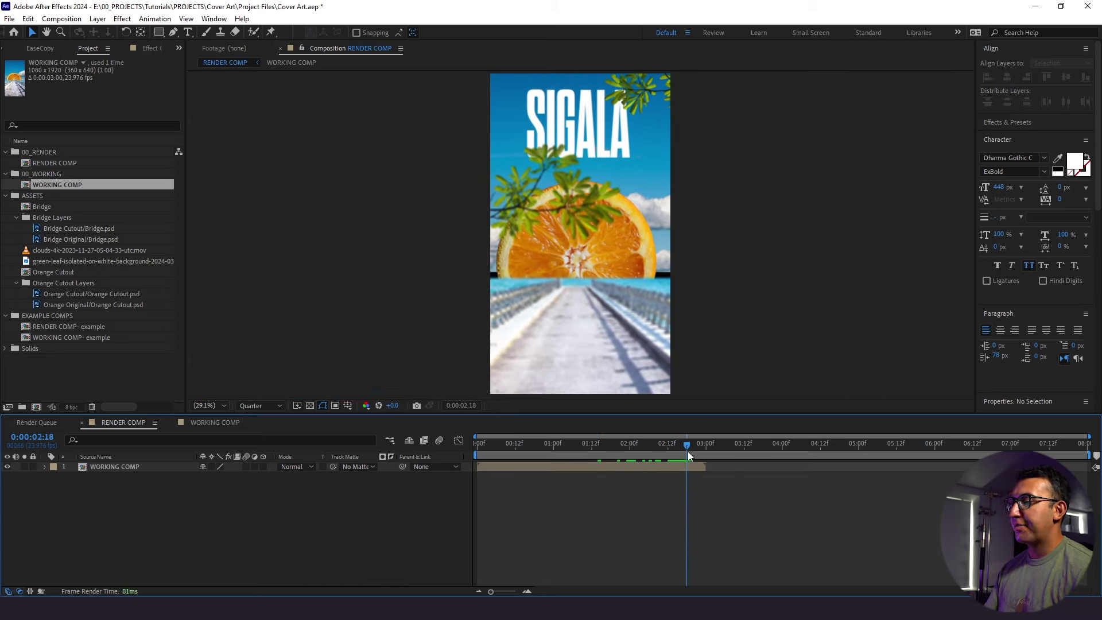
# Step: Open the WORKING COMP precomp and scale the clouds layer to 255%
pyautogui.click(642, 468)
pyautogui.doubleClick(641, 466)
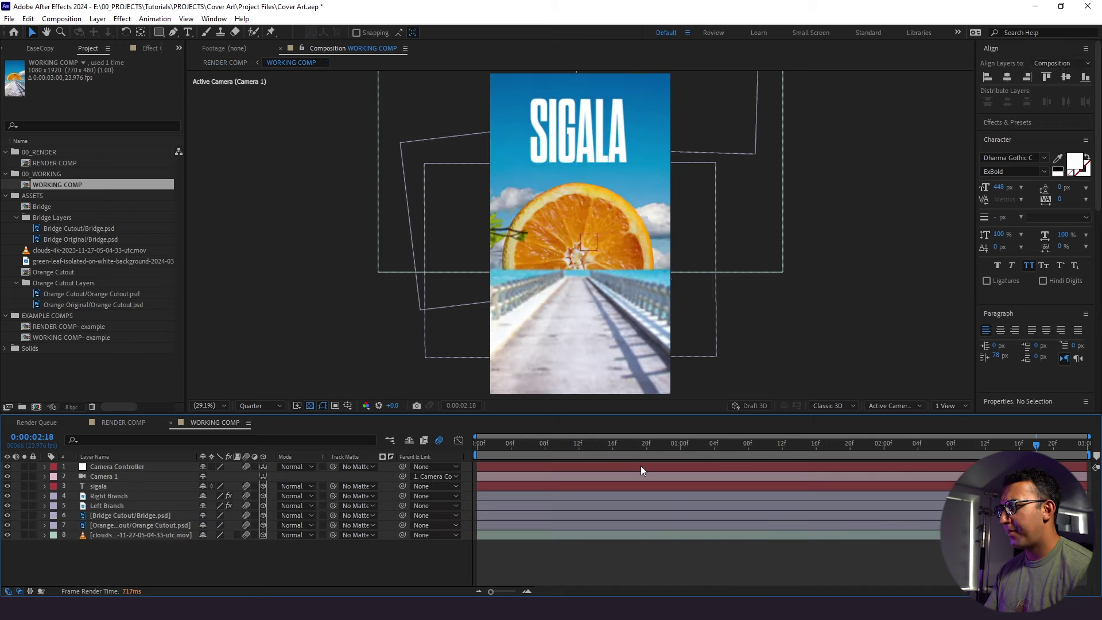
pyautogui.click(128, 536)
pyautogui.press('s')
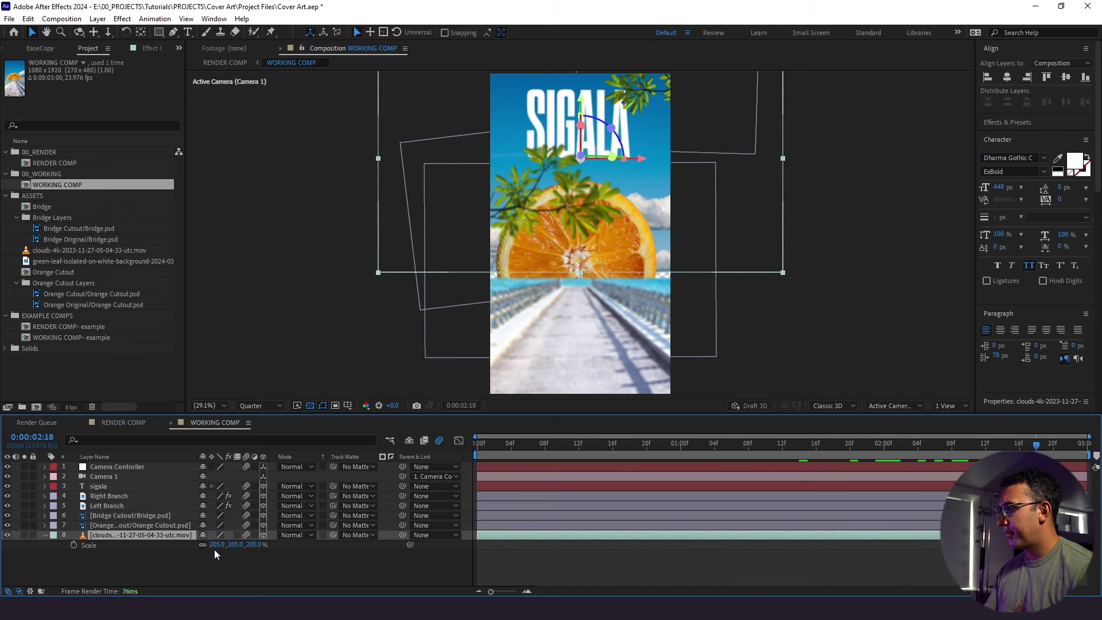
pyautogui.moveTo(216, 545); pyautogui.dragTo(246, 545)
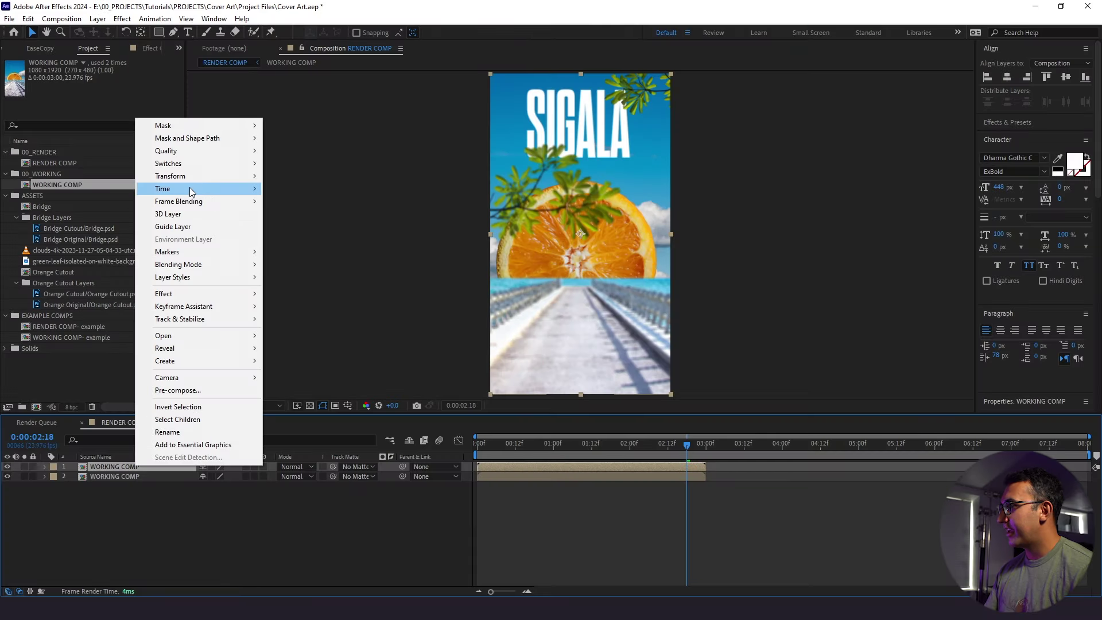
# Step: Time-reverse the duplicate WORKING COMP layer, start it at 3:00, and end the work area near 6:00
pyautogui.moveTo(209, 189)
pyautogui.click(332, 203)
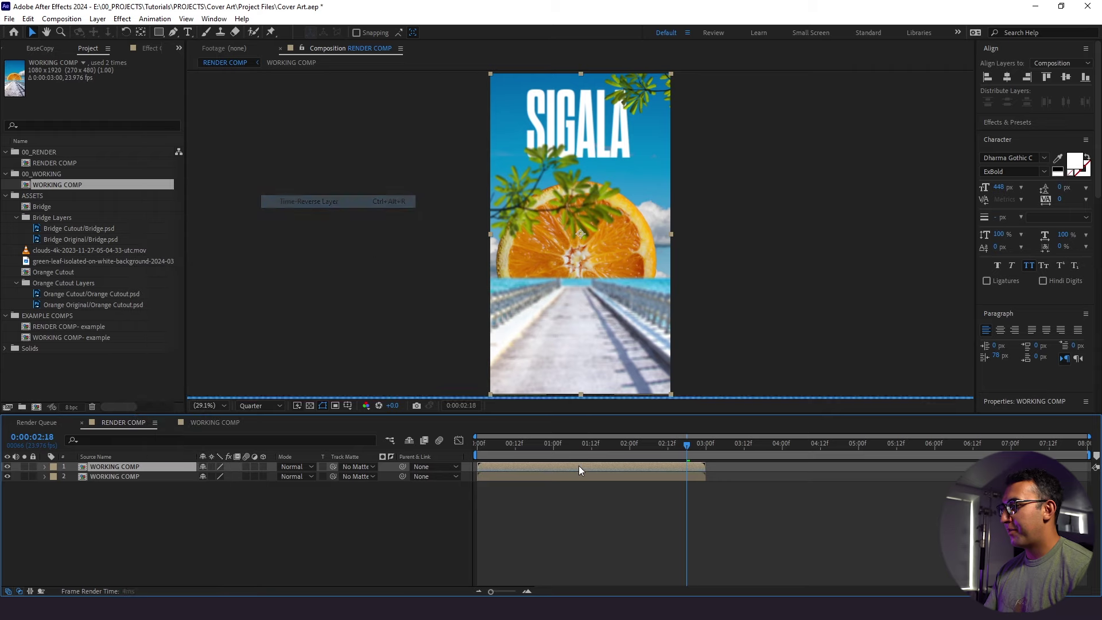
pyautogui.moveTo(521, 468); pyautogui.dragTo(742, 477)
pyautogui.click(744, 481)
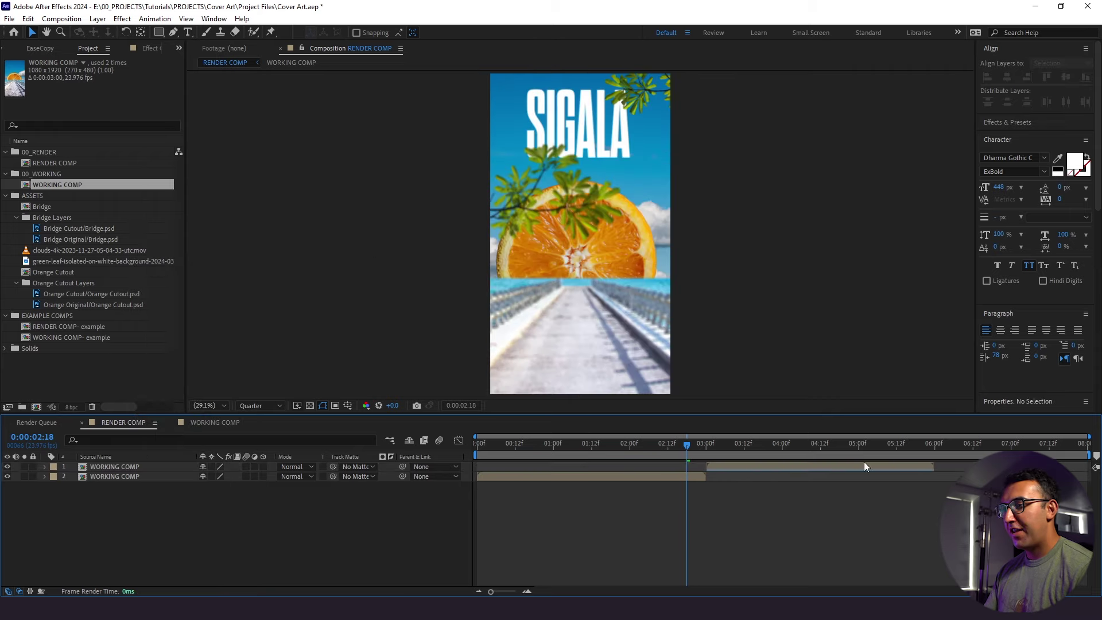
pyautogui.moveTo(1091, 454); pyautogui.dragTo(936, 455)
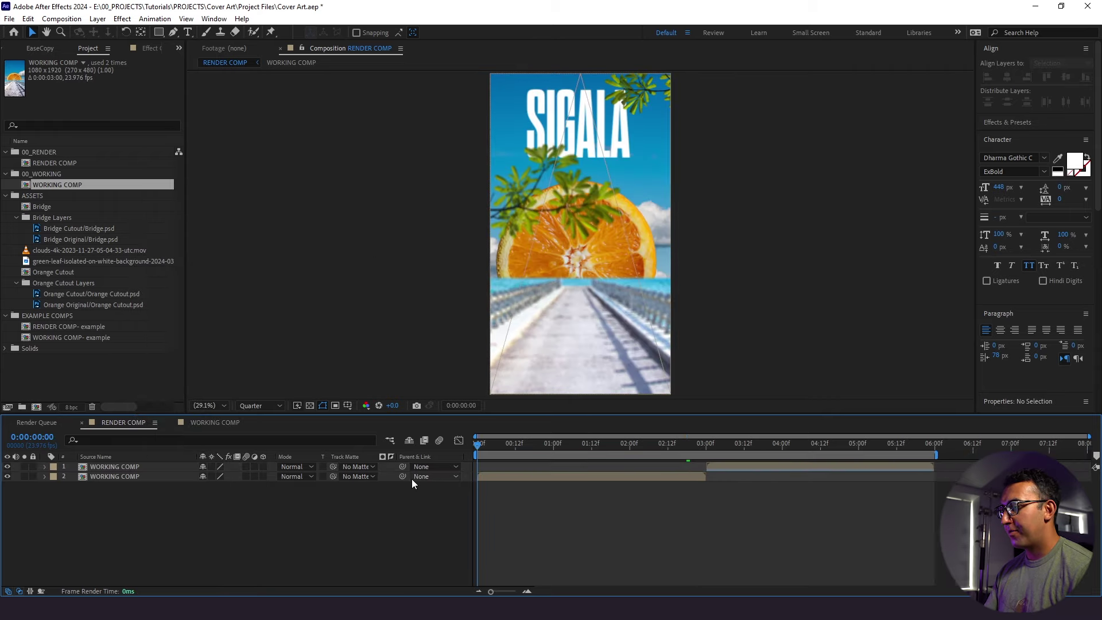